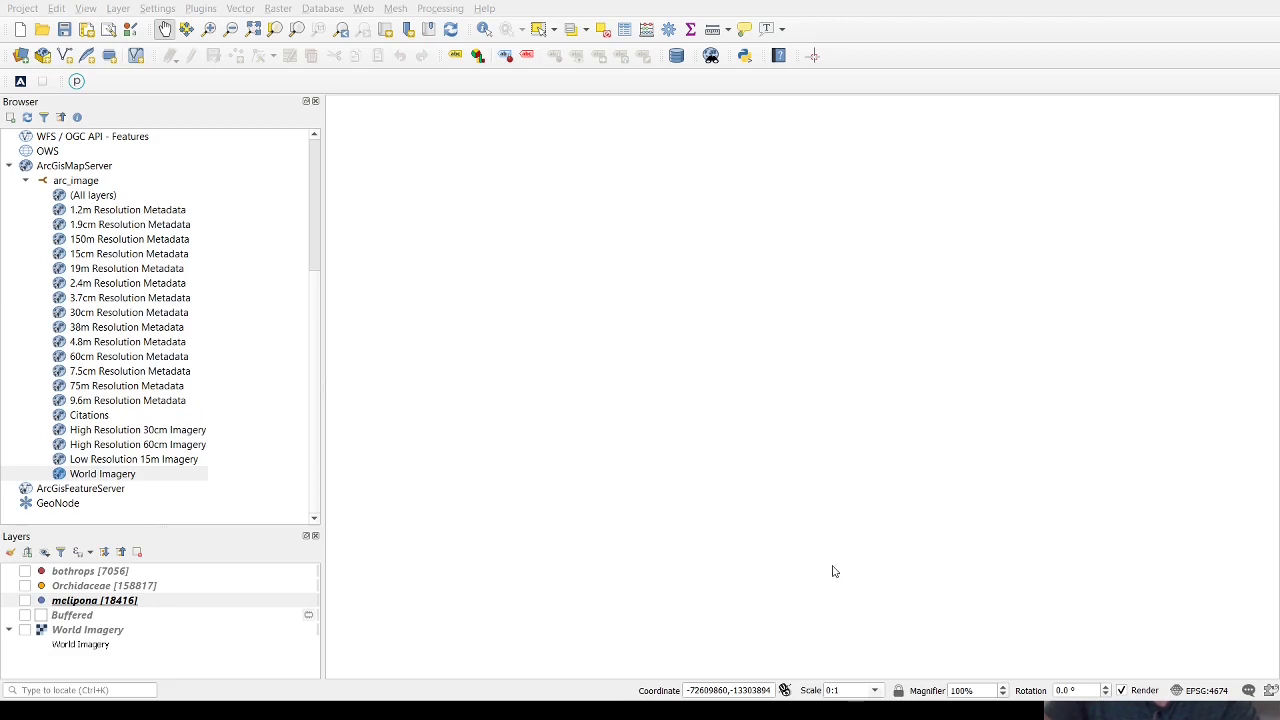
- Show the melipona, Orchidaceae, bothrops and World Imagery layers on the map
click(836, 567)
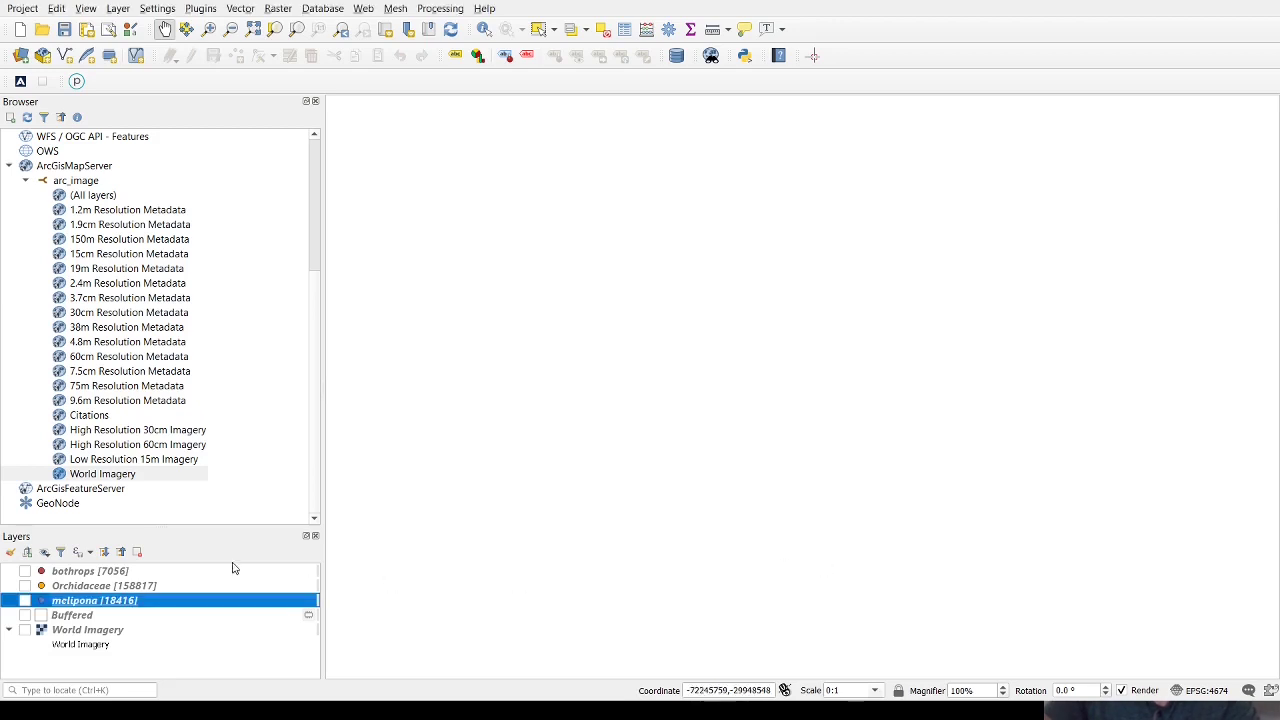
click(25, 600)
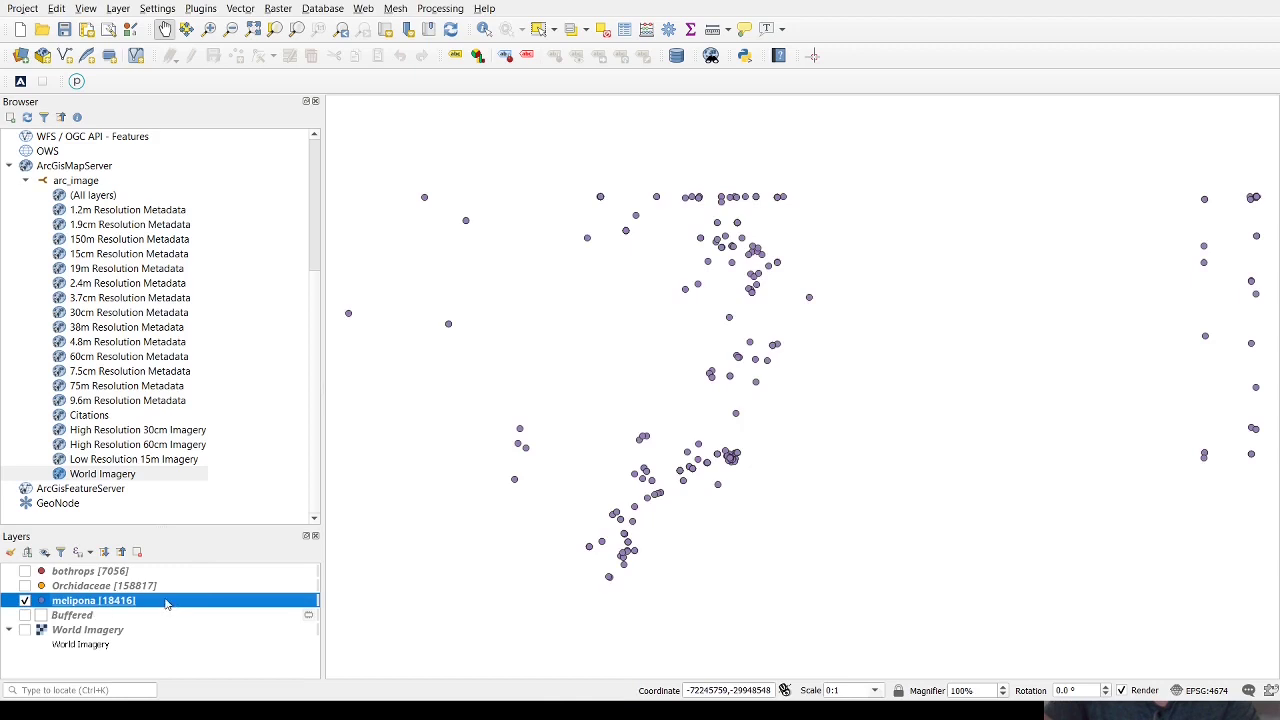
click(25, 585)
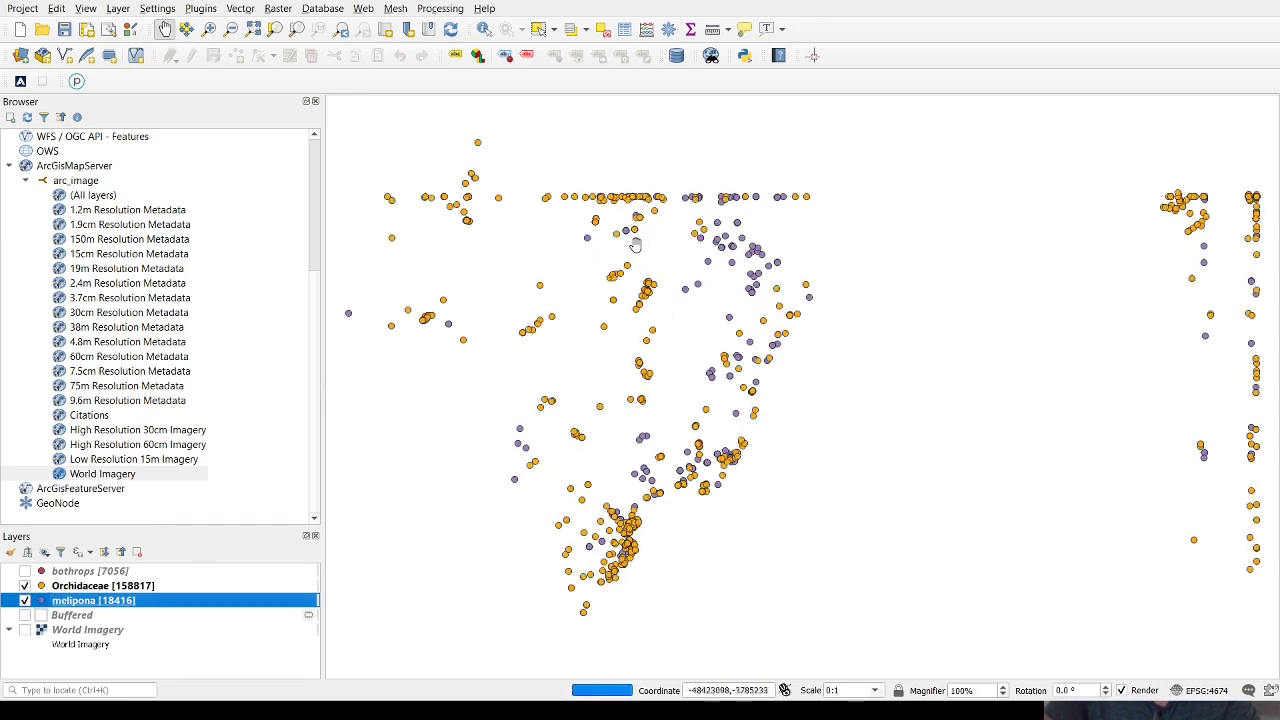
click(25, 571)
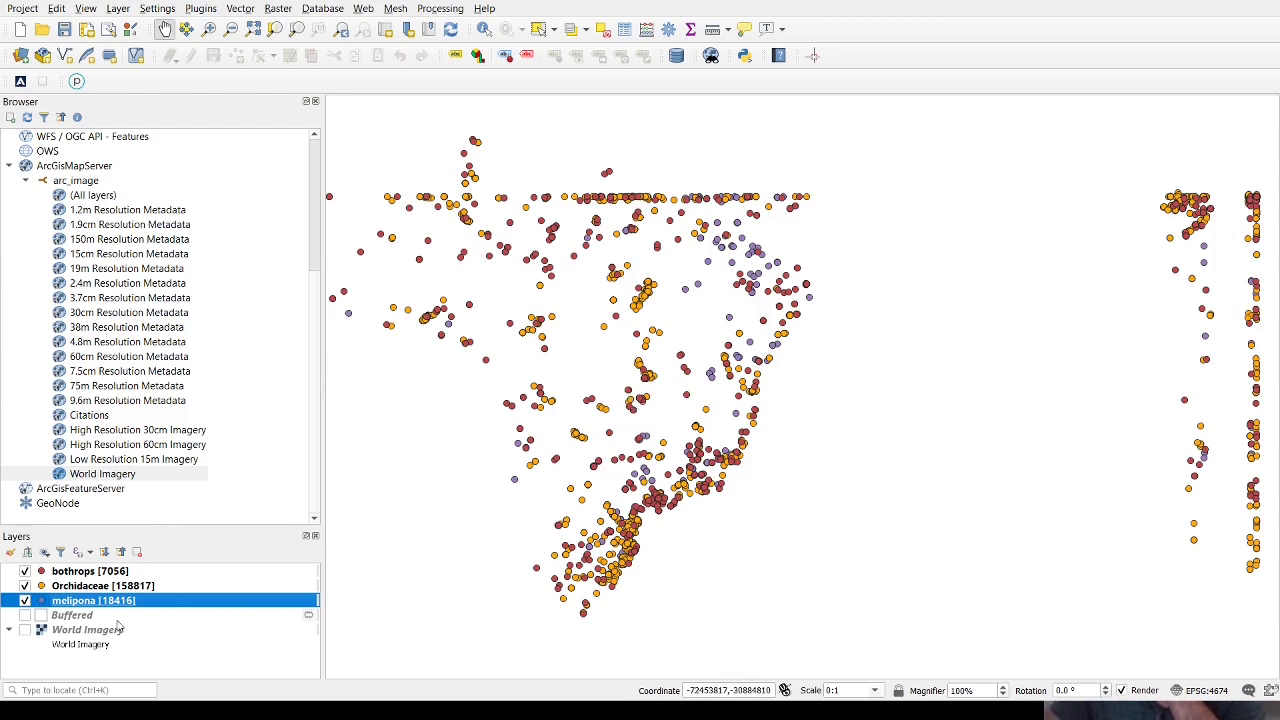
click(107, 631)
click(25, 631)
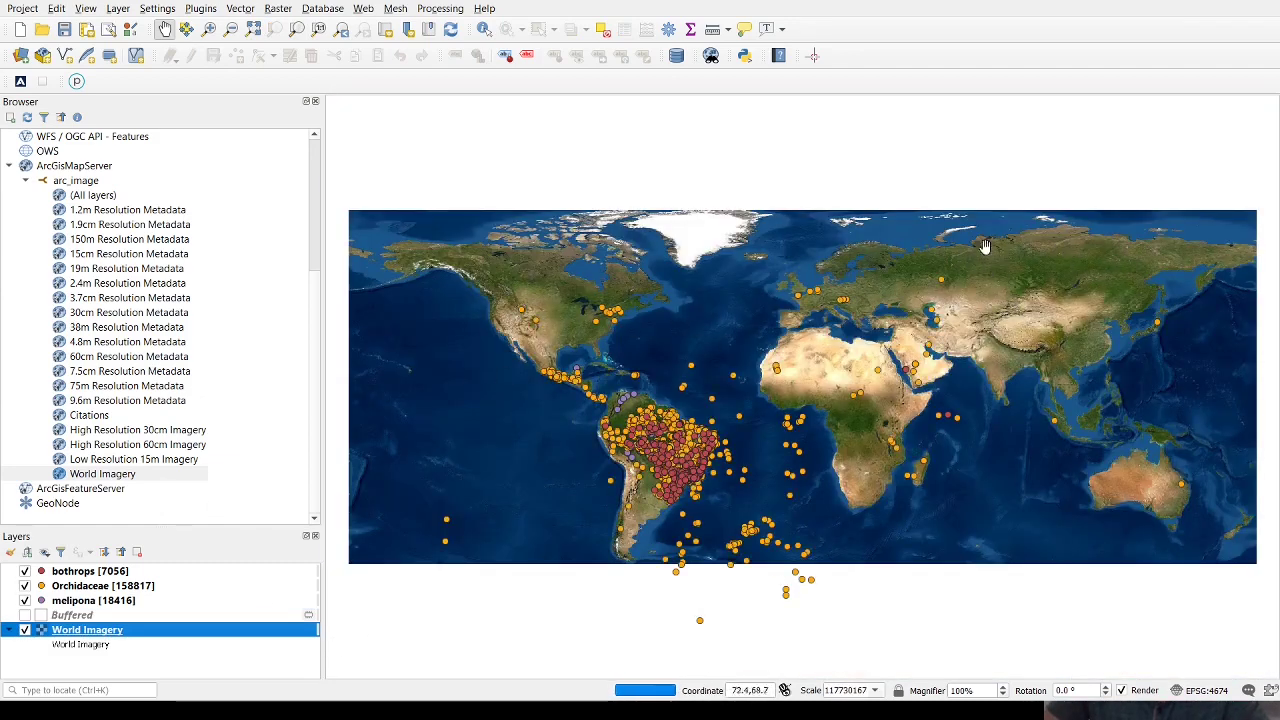
- Examine how the species occurrence points are distributed within and beyond the World Imagery extent
scroll(672, 448, down, 2)
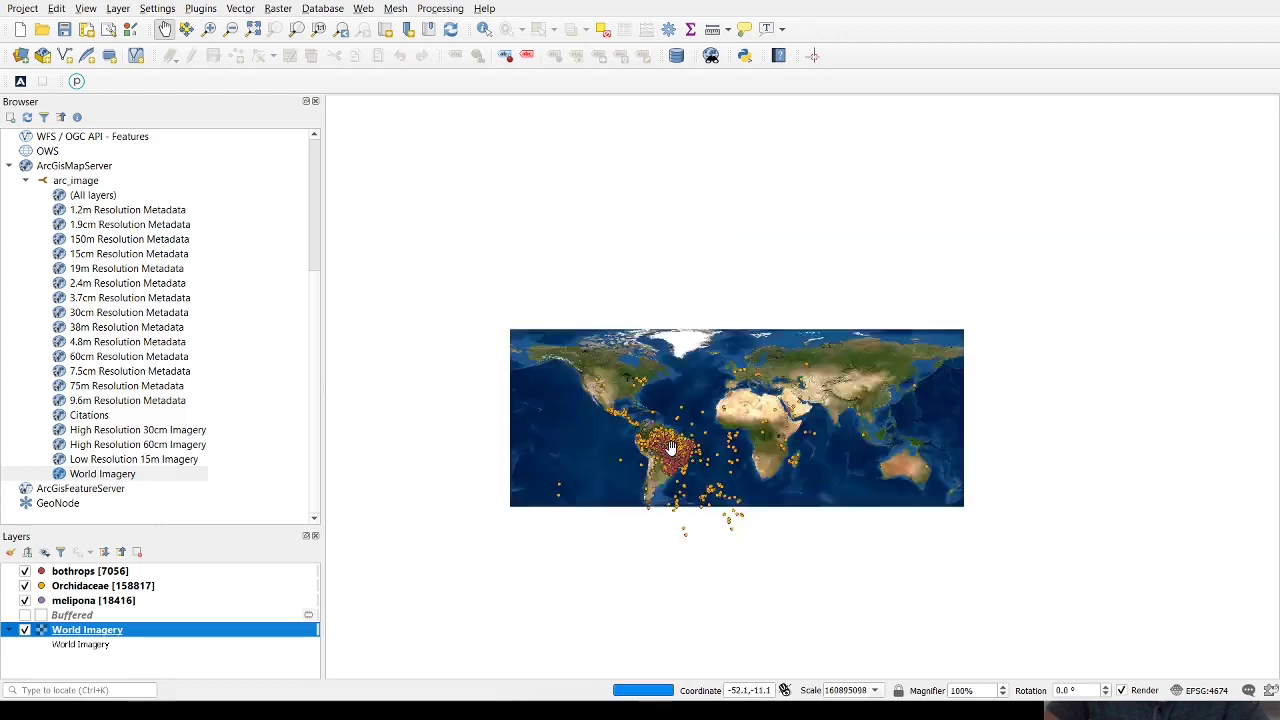
scroll(672, 448, down, 2)
scroll(672, 448, down, 1)
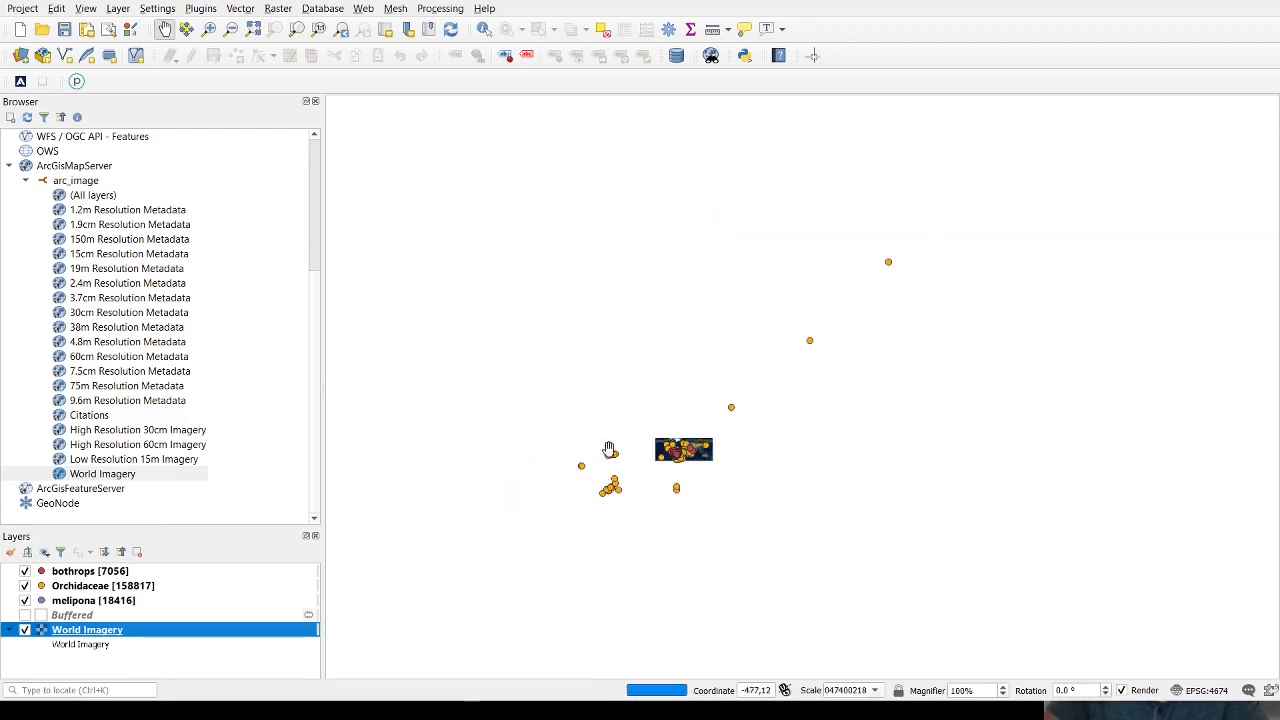
scroll(749, 378, down, 2)
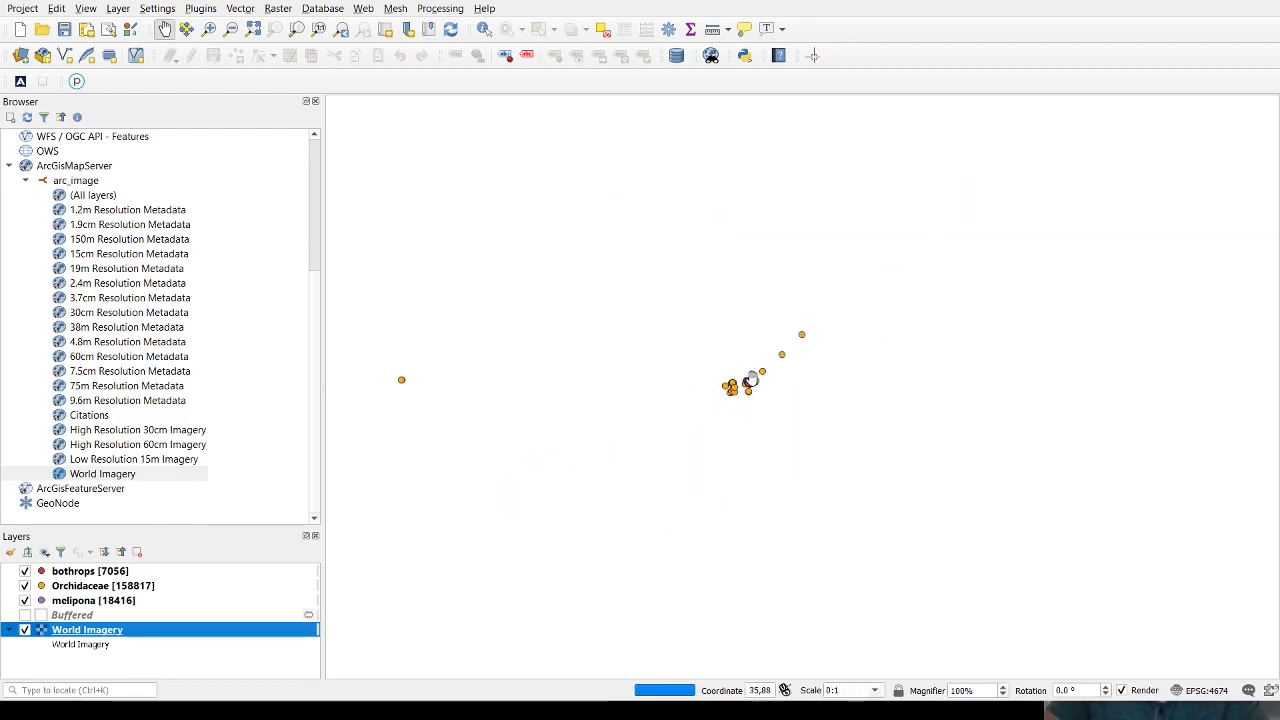
scroll(749, 380, down, 3)
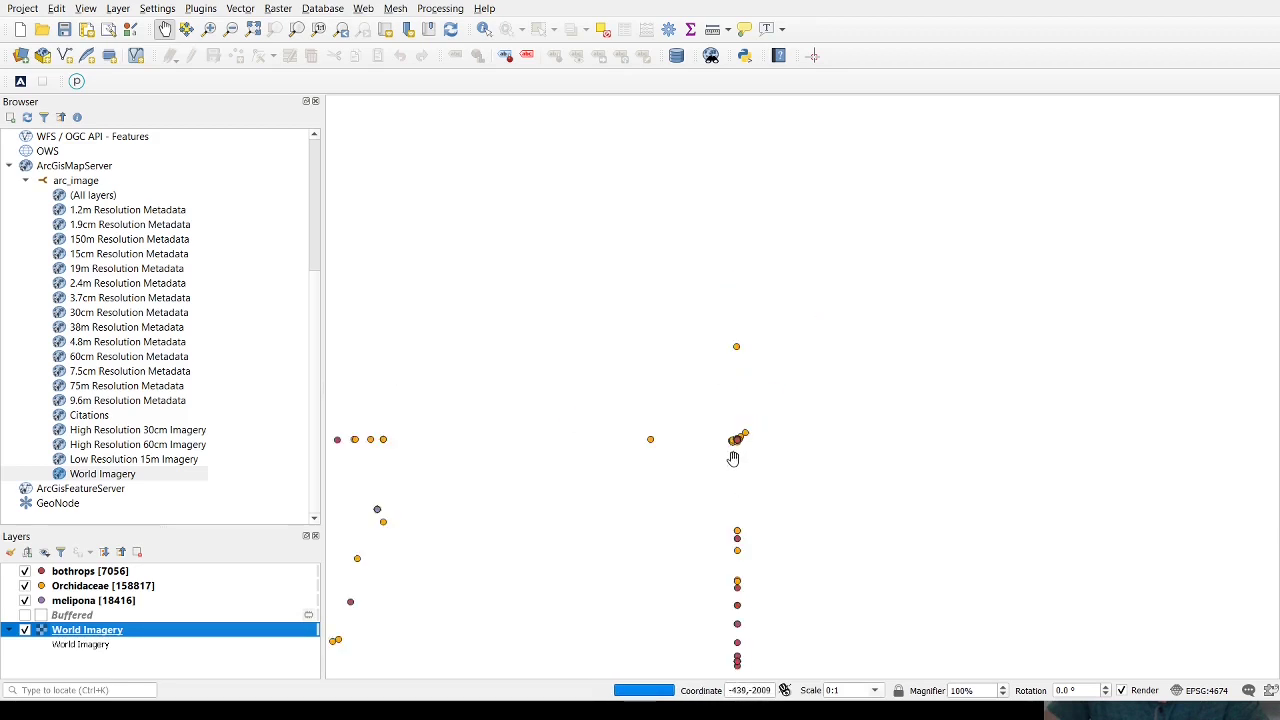
scroll(818, 330, down, 2)
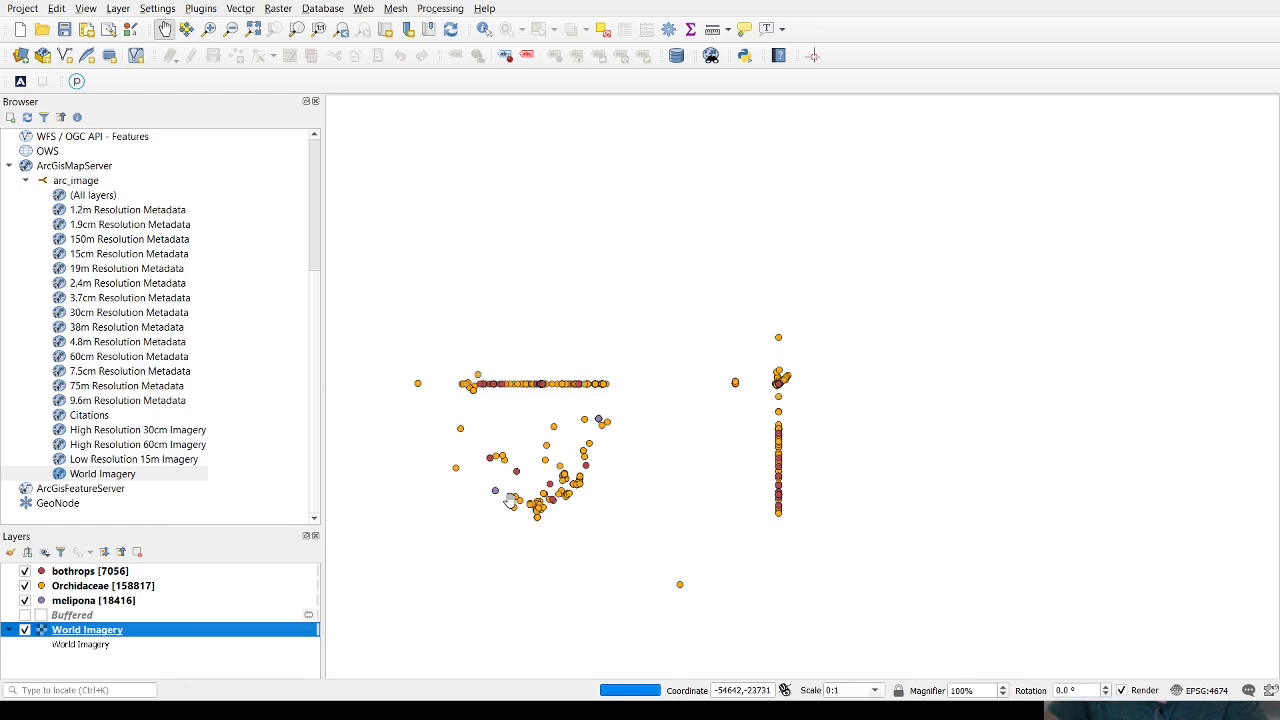
scroll(583, 466, down, 3)
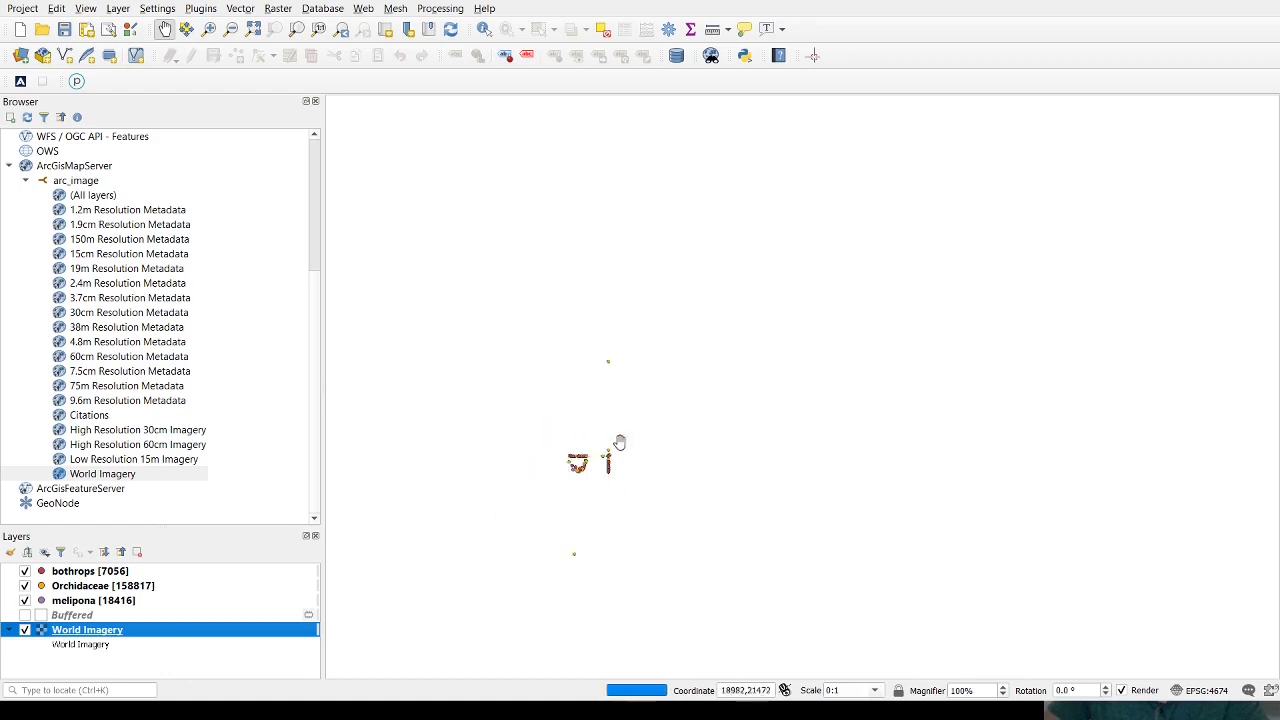
scroll(685, 440, up, 3)
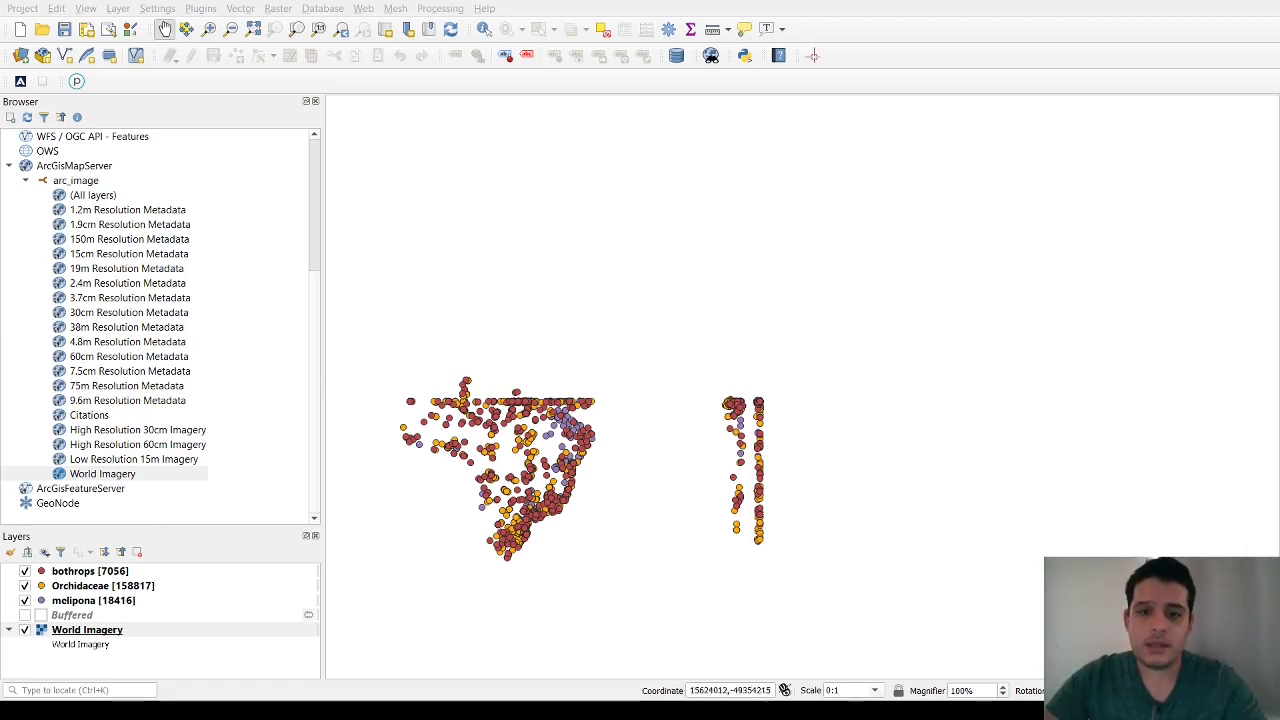
drag(486, 379, 554, 246)
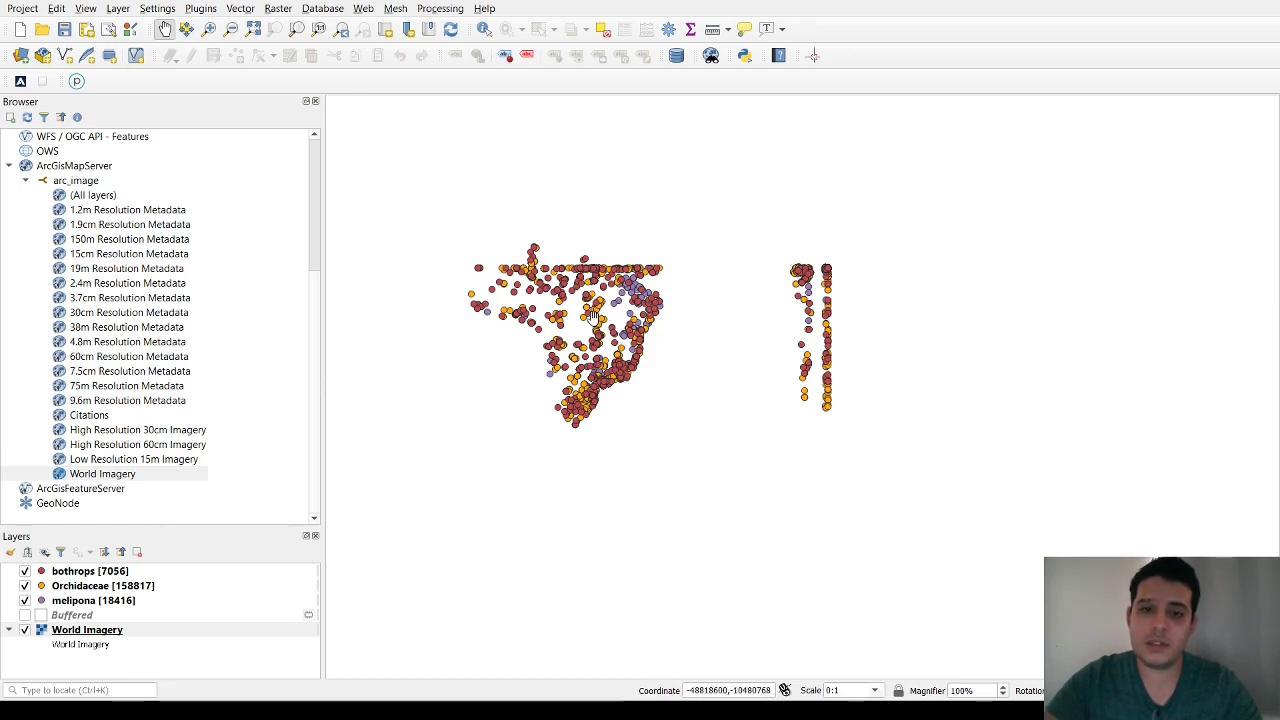
scroll(737, 287, up, 3)
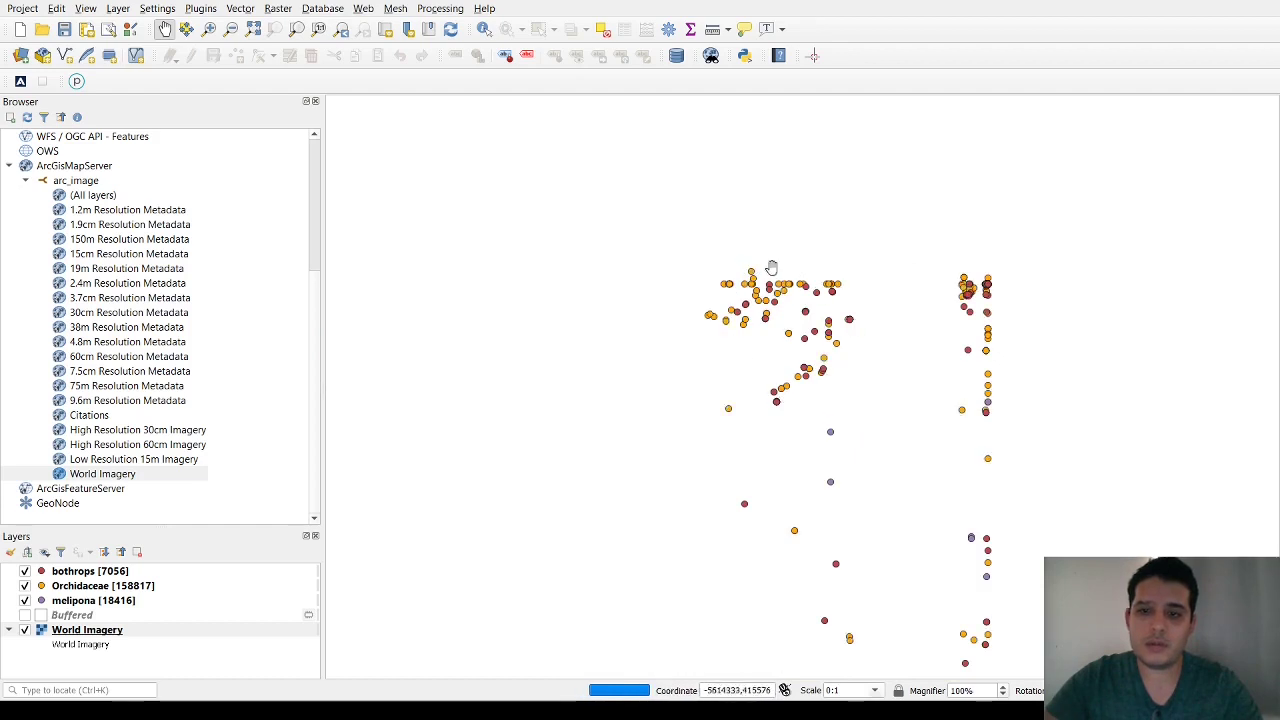
scroll(945, 278, up, 2)
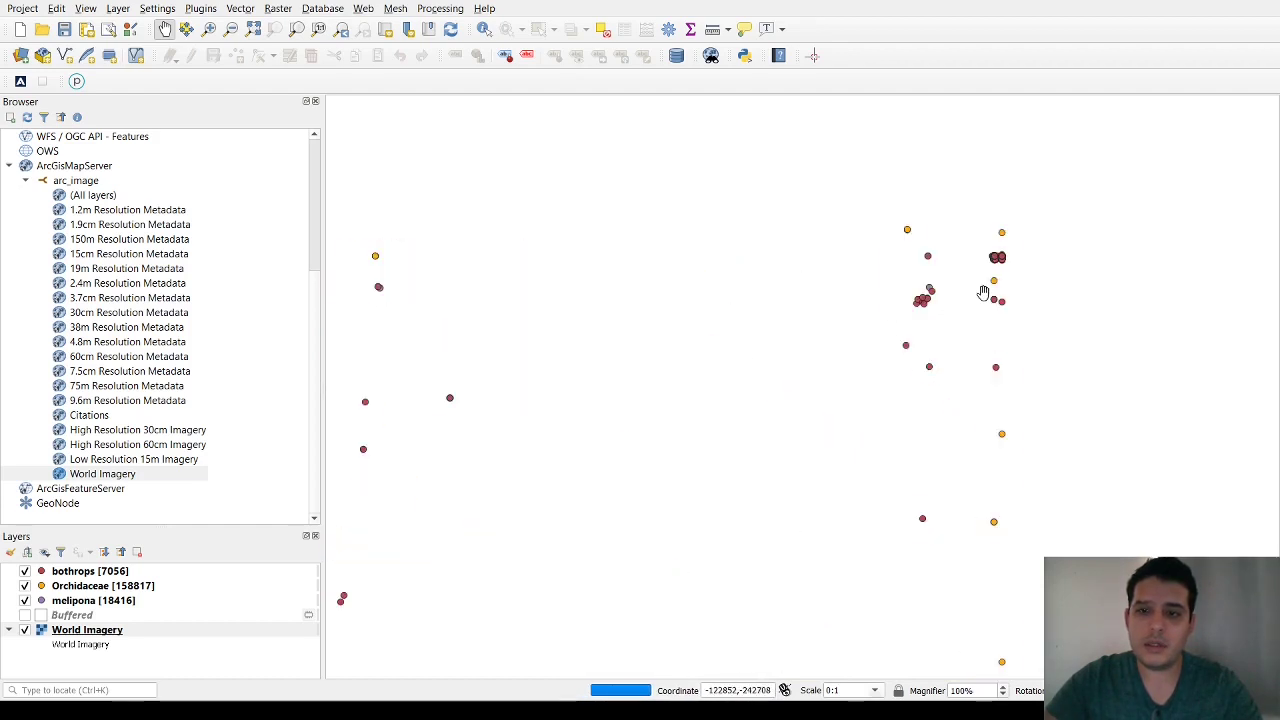
scroll(957, 270, up, 2)
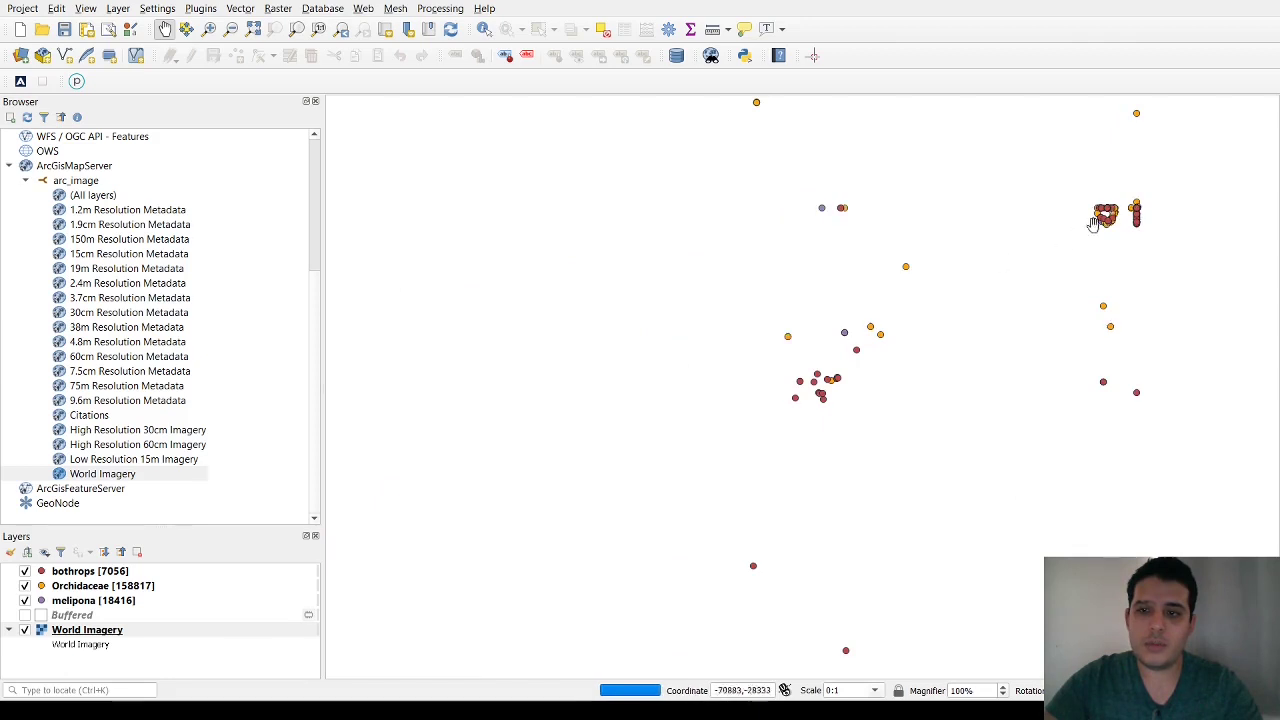
scroll(1124, 206, up, 2)
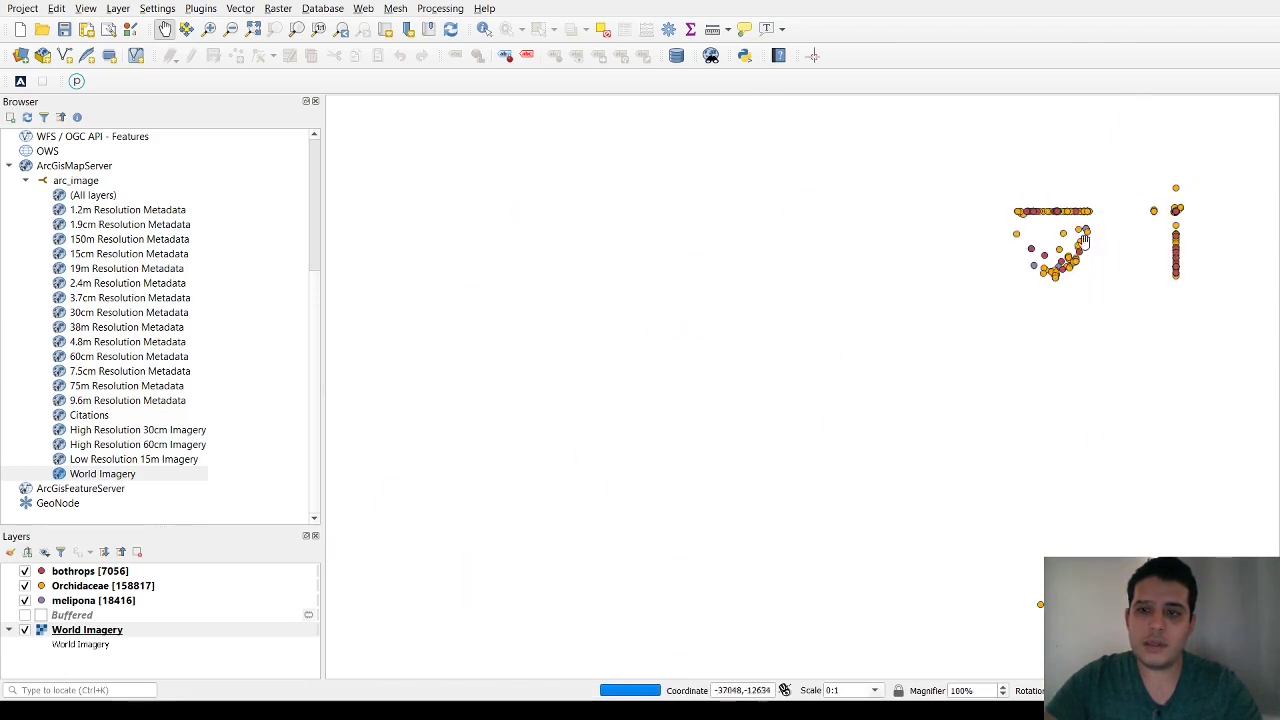
scroll(1070, 230, down, 2)
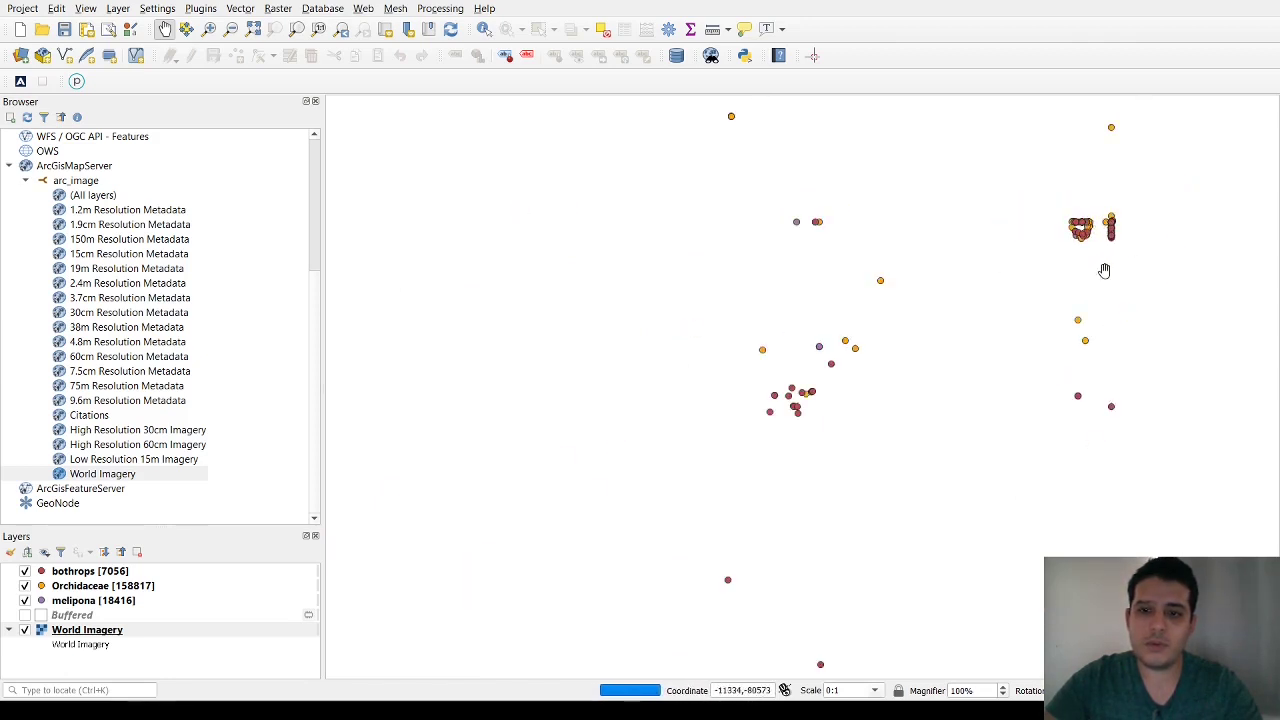
- Select the melipona points across Brazil with a rectangle and clear that selection
click(104, 632)
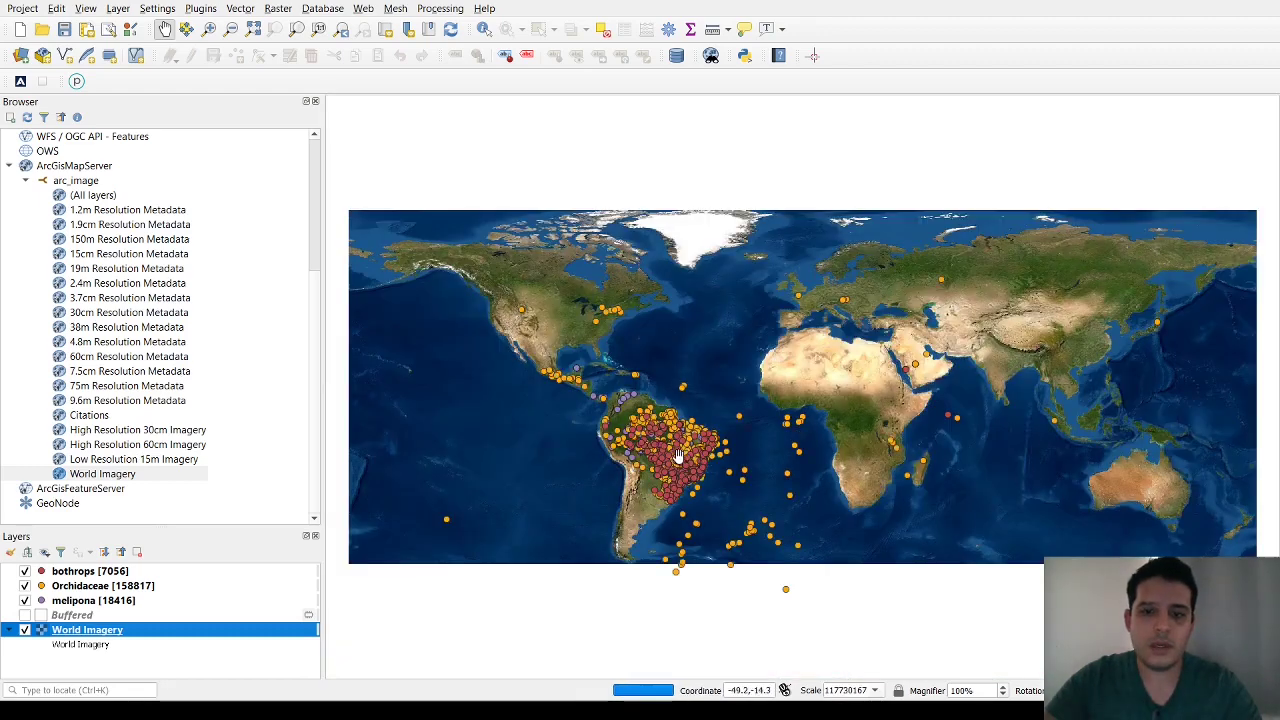
scroll(656, 455, up, 2)
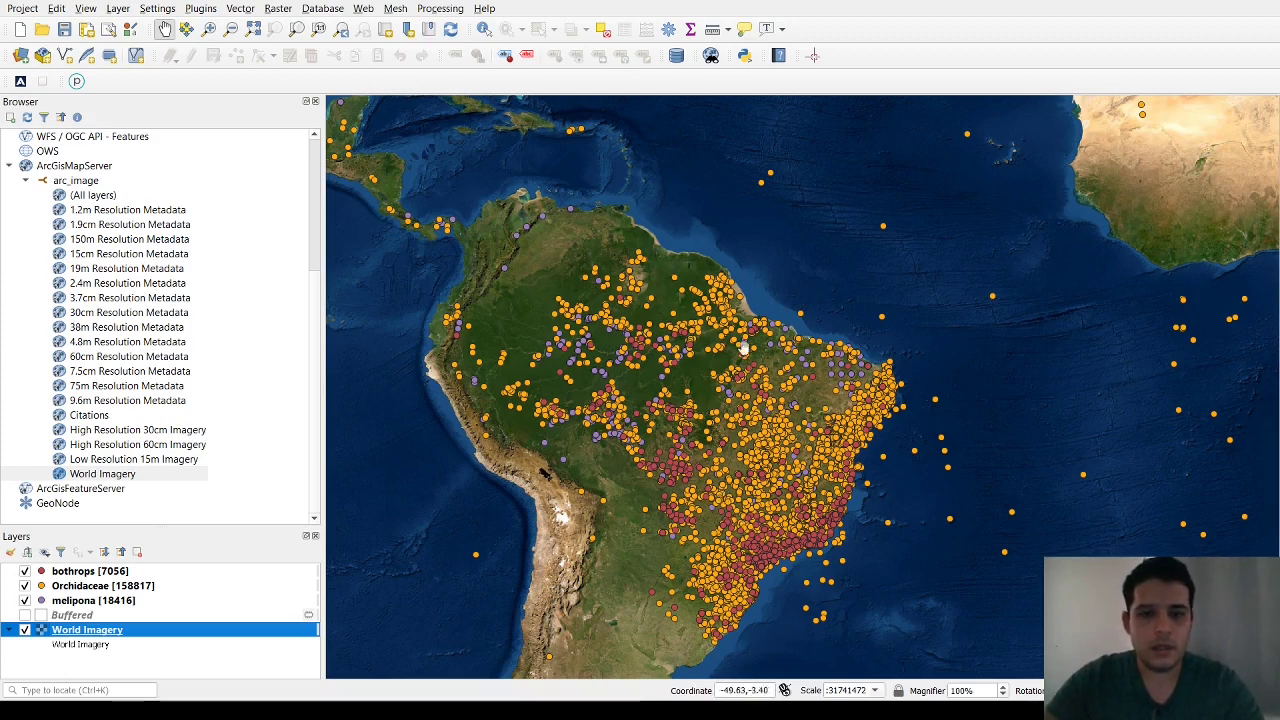
click(92, 601)
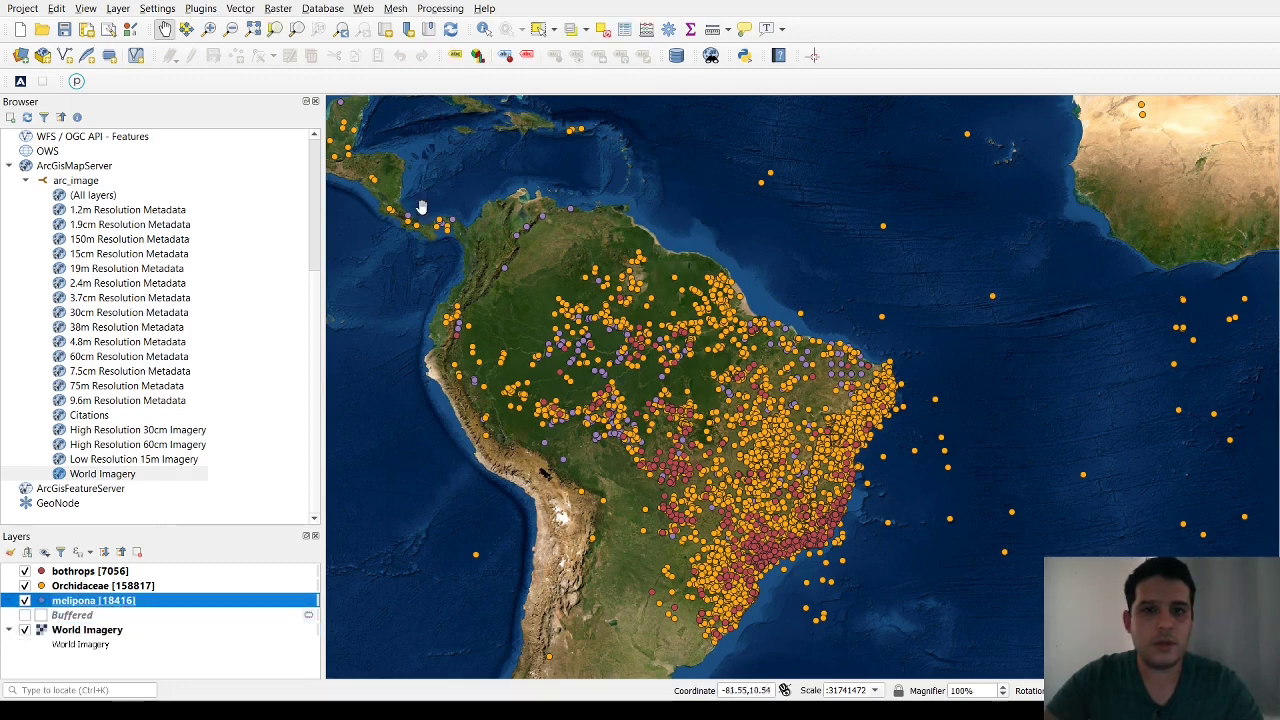
click(538, 28)
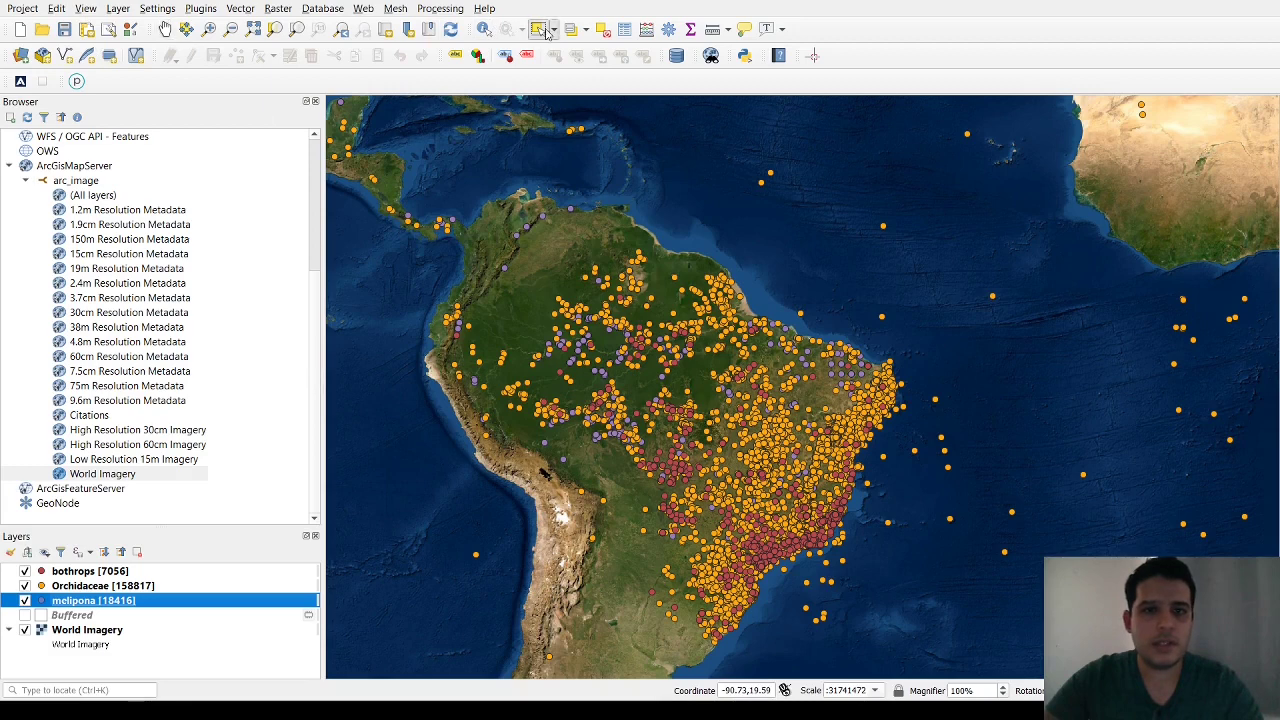
drag(534, 226, 916, 663)
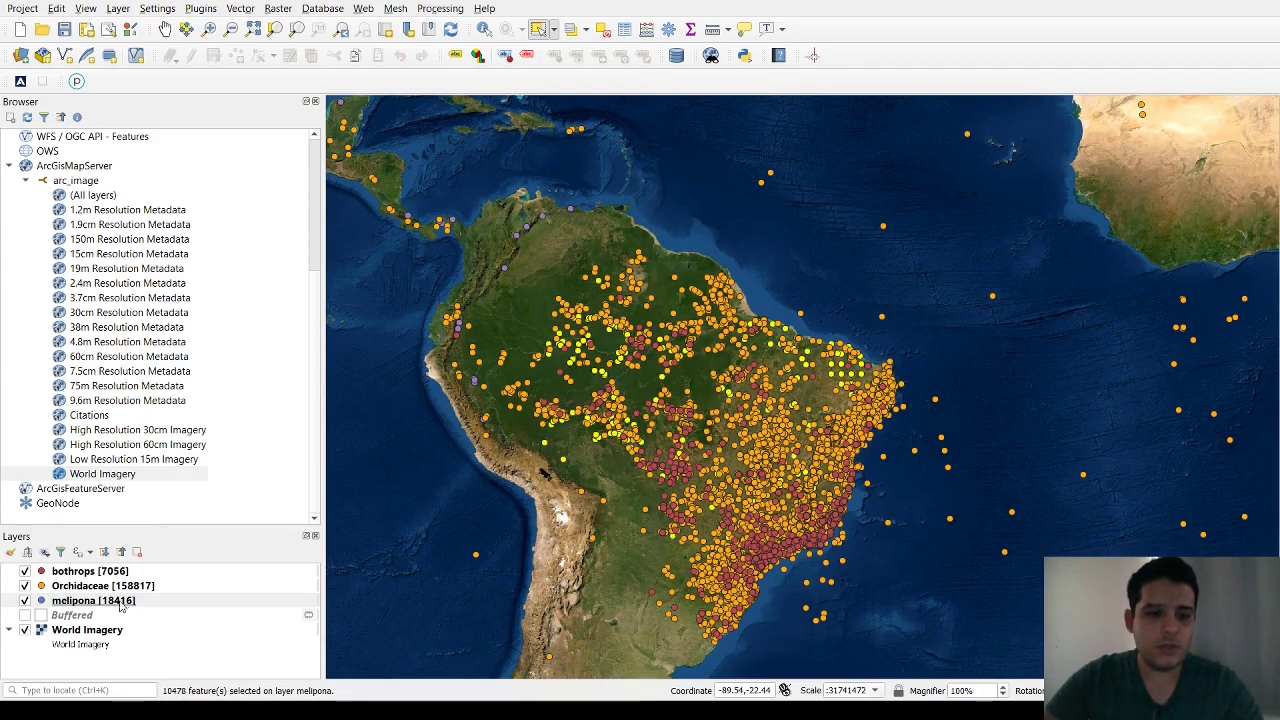
click(895, 275)
scroll(910, 297, down, 1)
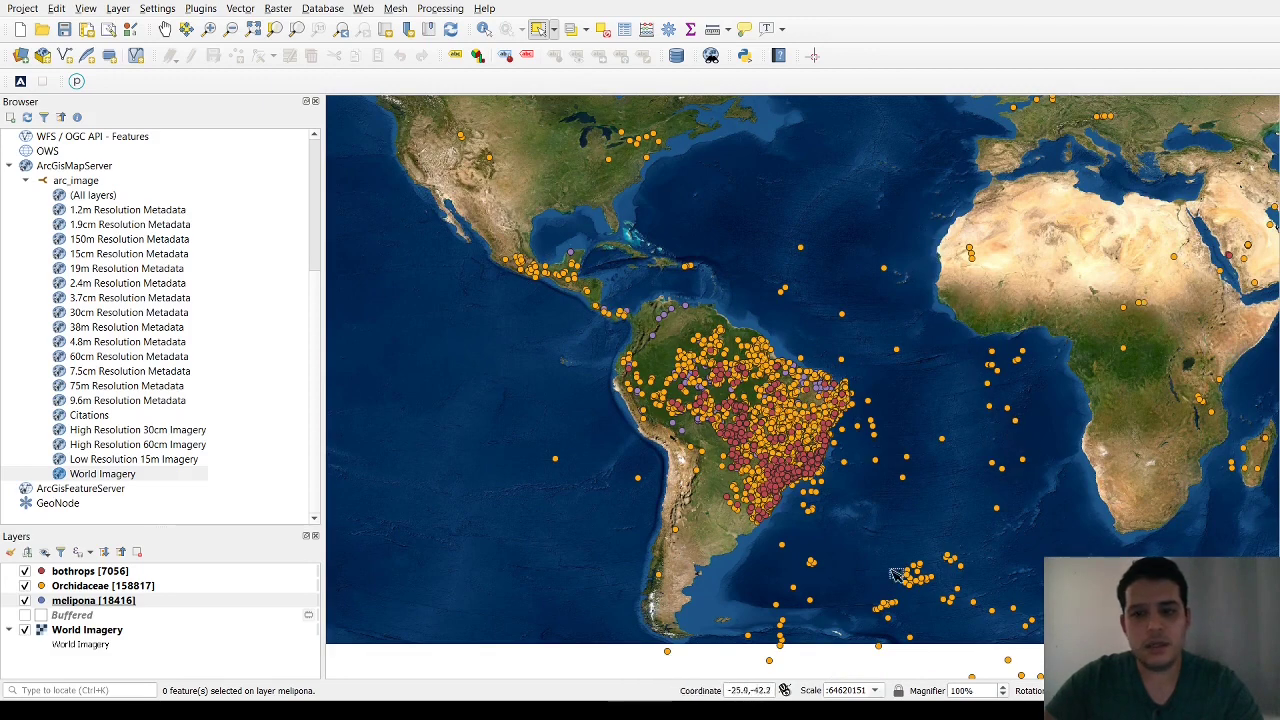
- Hide the bothrops layer and move the melipona layer above Orchidaceae in the layer order
scroll(770, 450, up, 2)
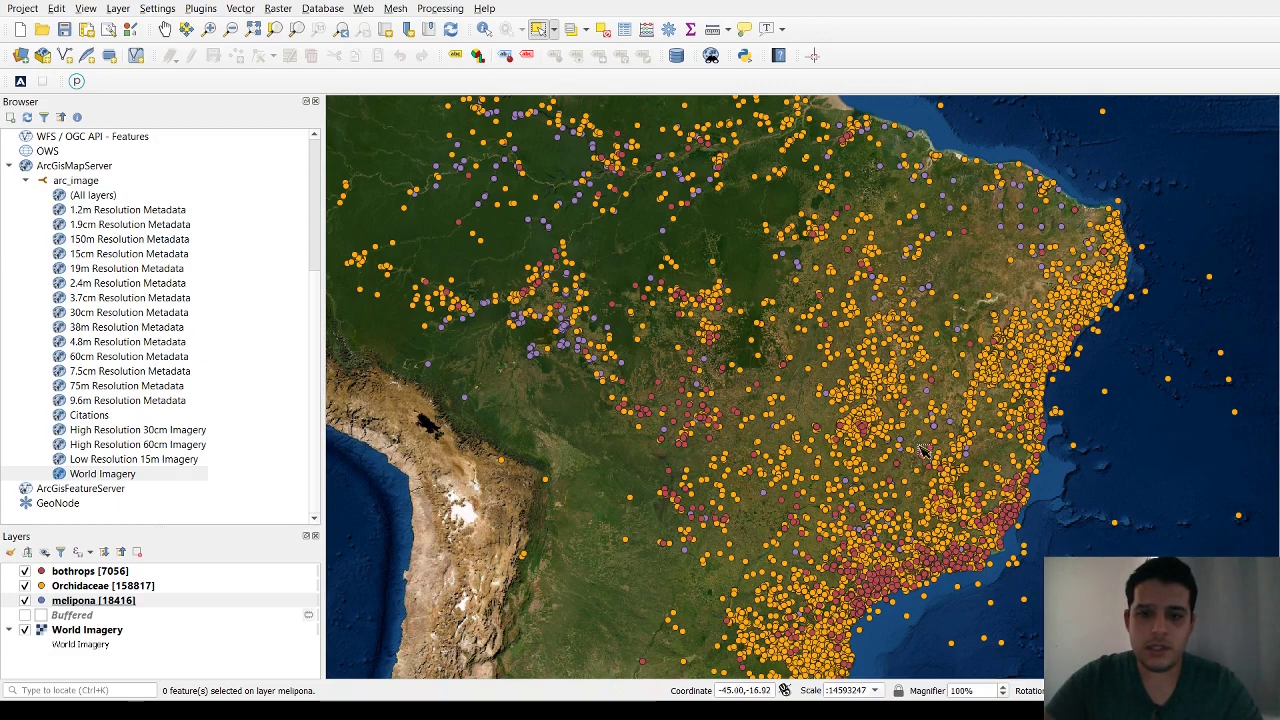
click(25, 571)
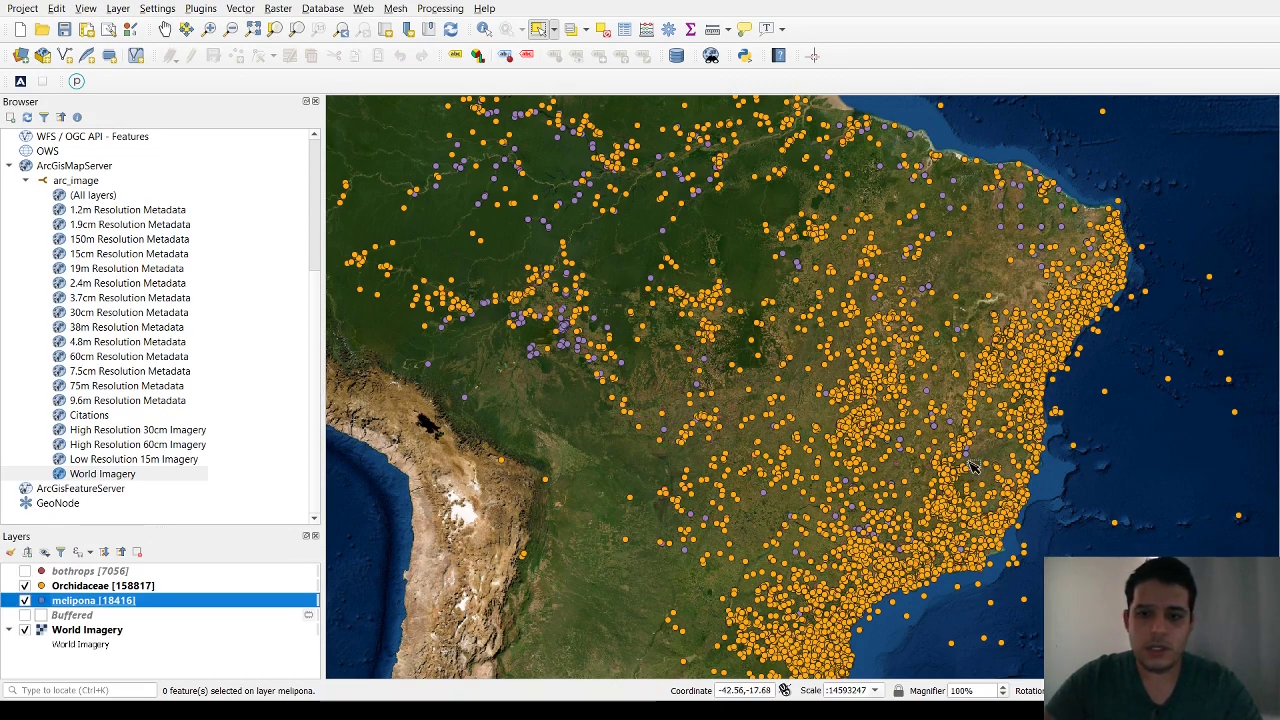
drag(88, 605, 100, 590)
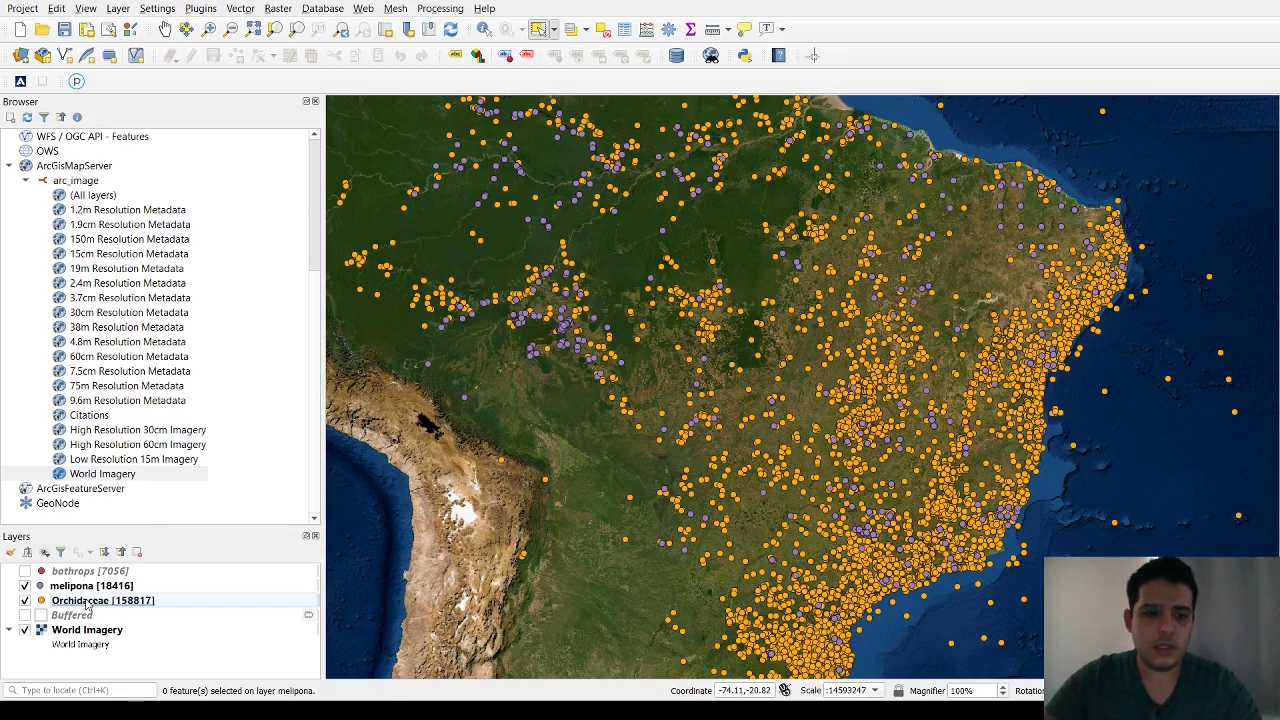
- Create a temporary buffer layer around the melipona points and set its fill to white
click(86, 588)
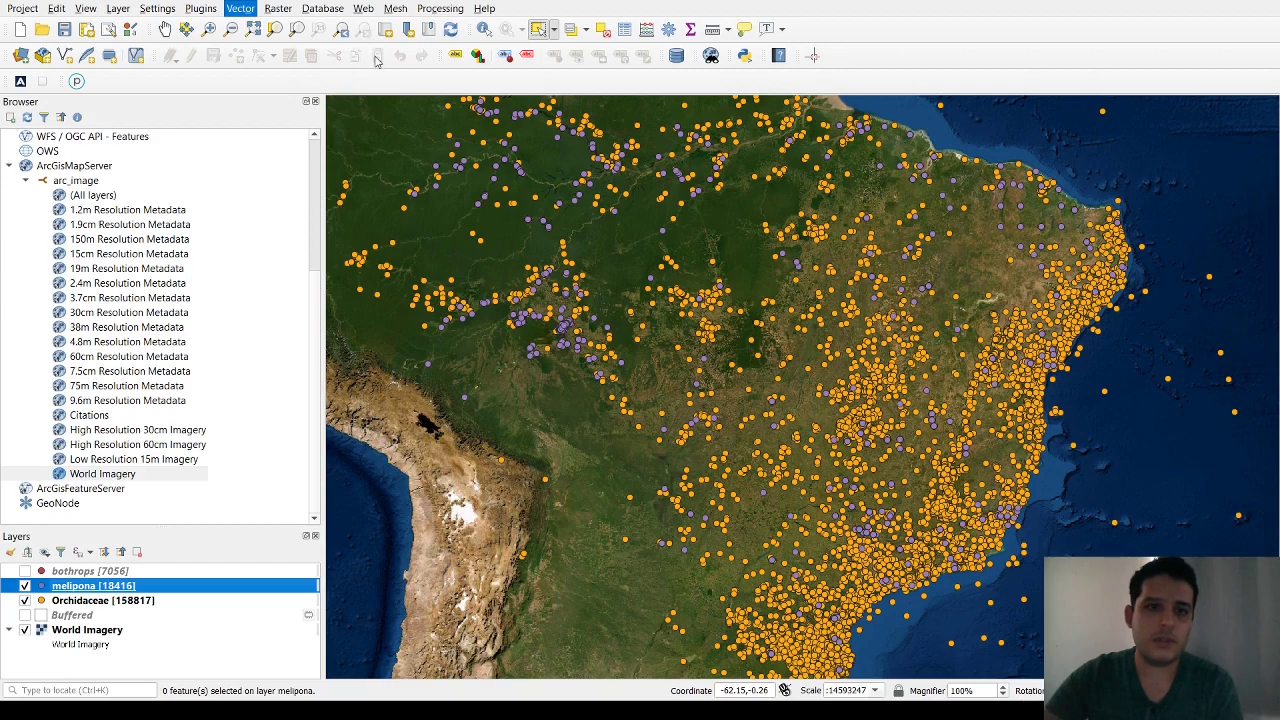
click(610, 220)
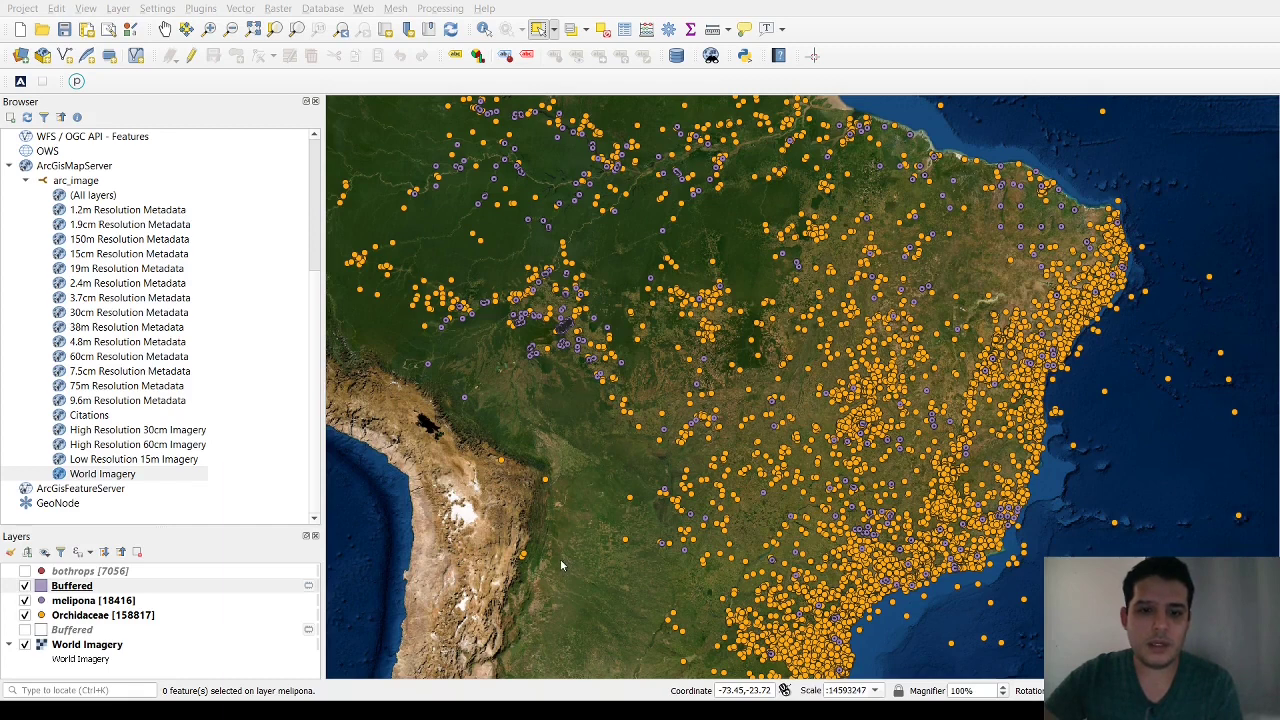
click(80, 585)
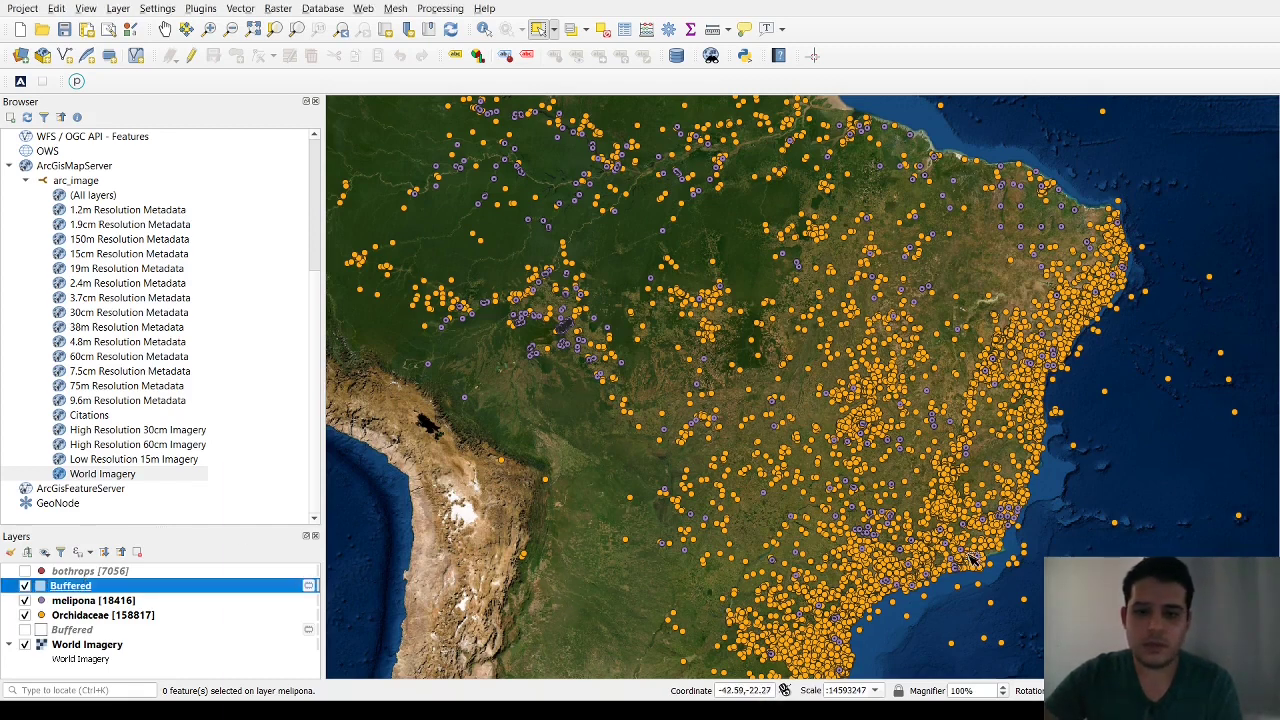
- Hide the Orchidaceae layer and test the new Buffered layer below melipona before placing it back above
click(25, 615)
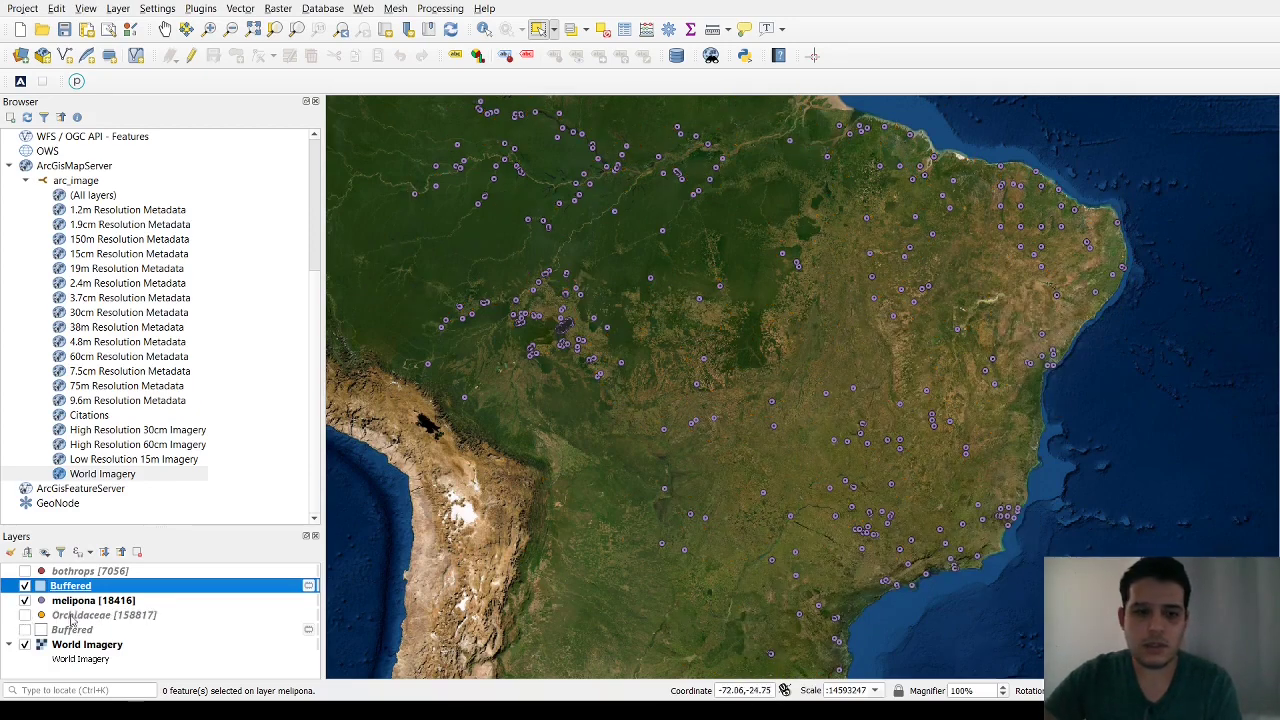
drag(62, 588, 60, 622)
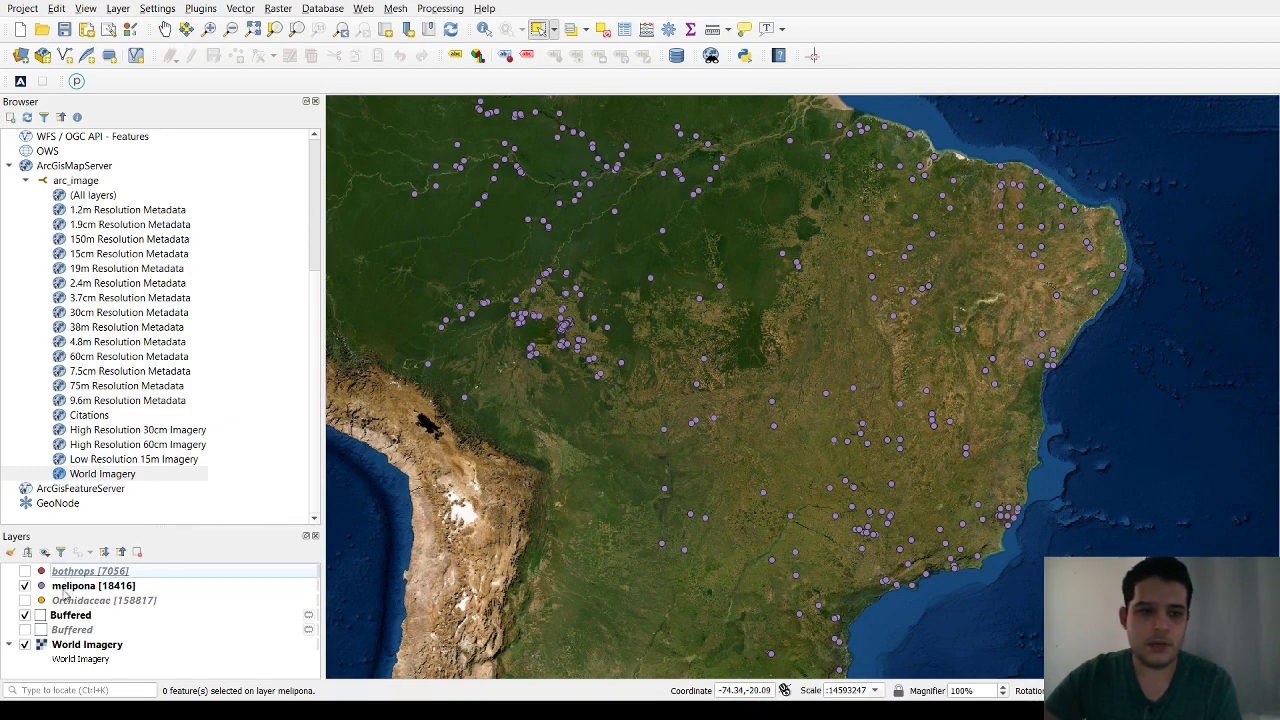
drag(70, 622, 62, 582)
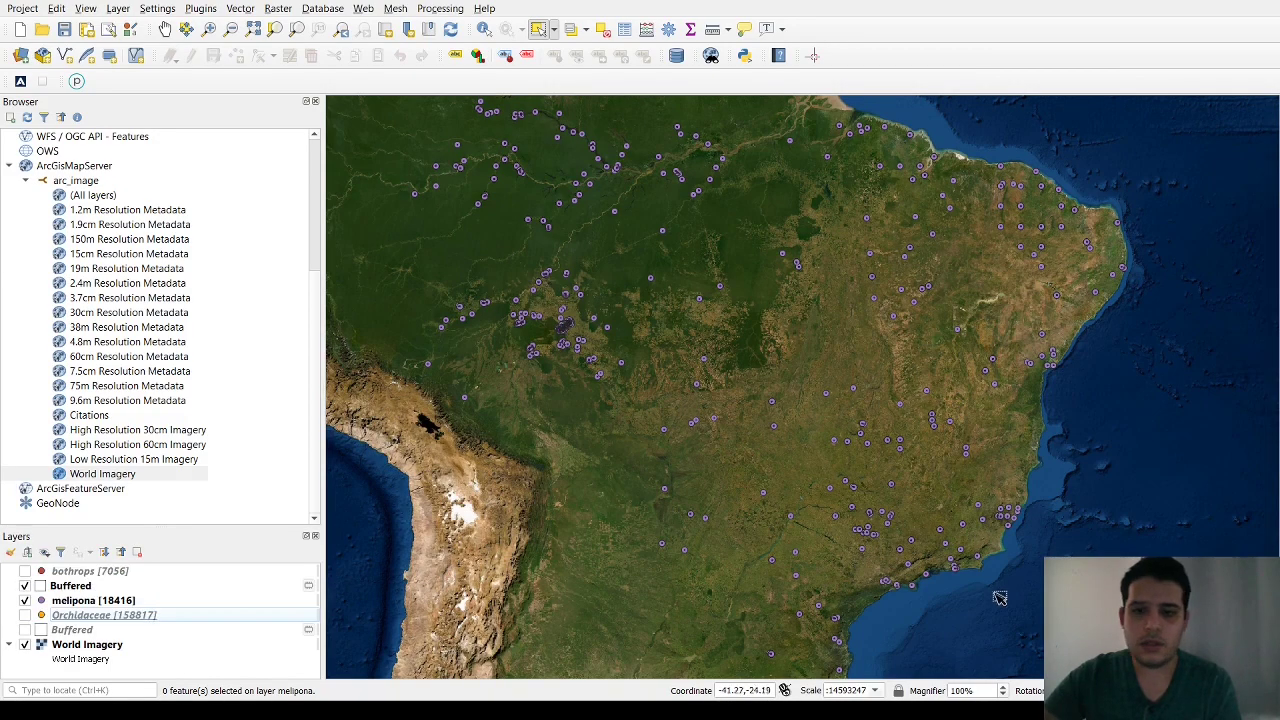
- Move the melipona layer above the Buffered layer, and hide and show Buffered to compare the imagery beneath one buffer
scroll(1038, 553, up, 3)
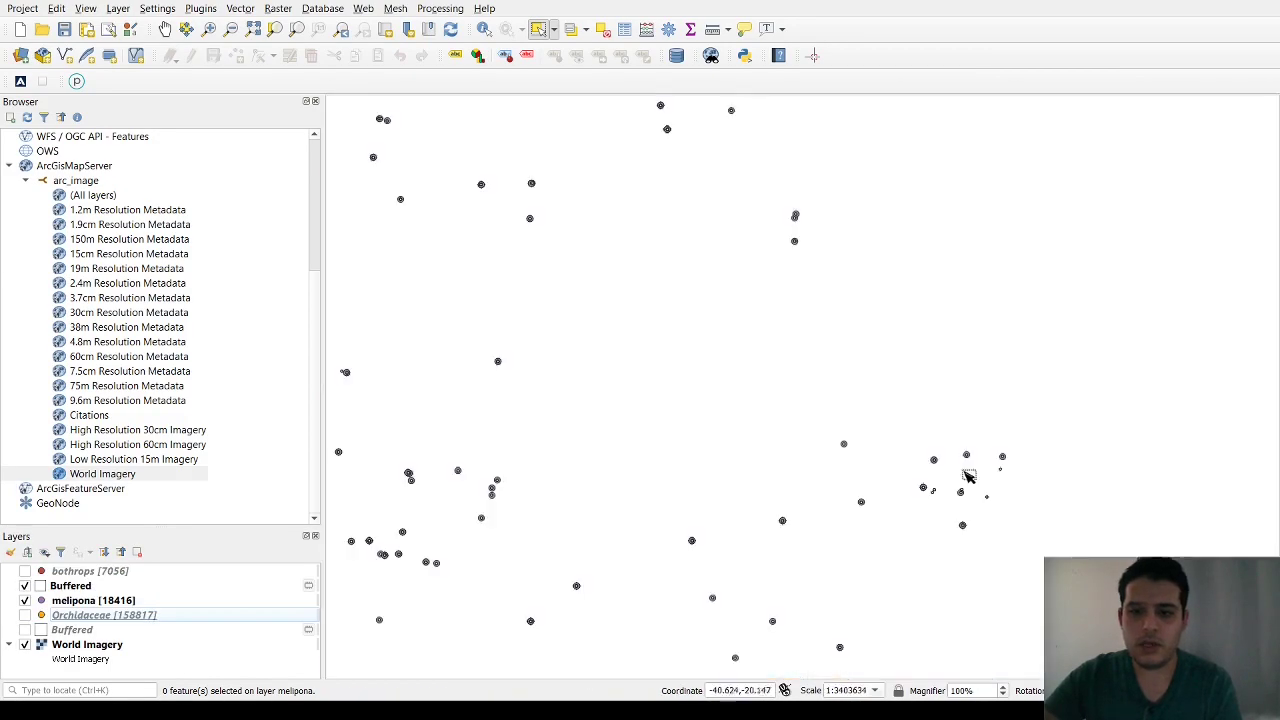
scroll(930, 468, up, 2)
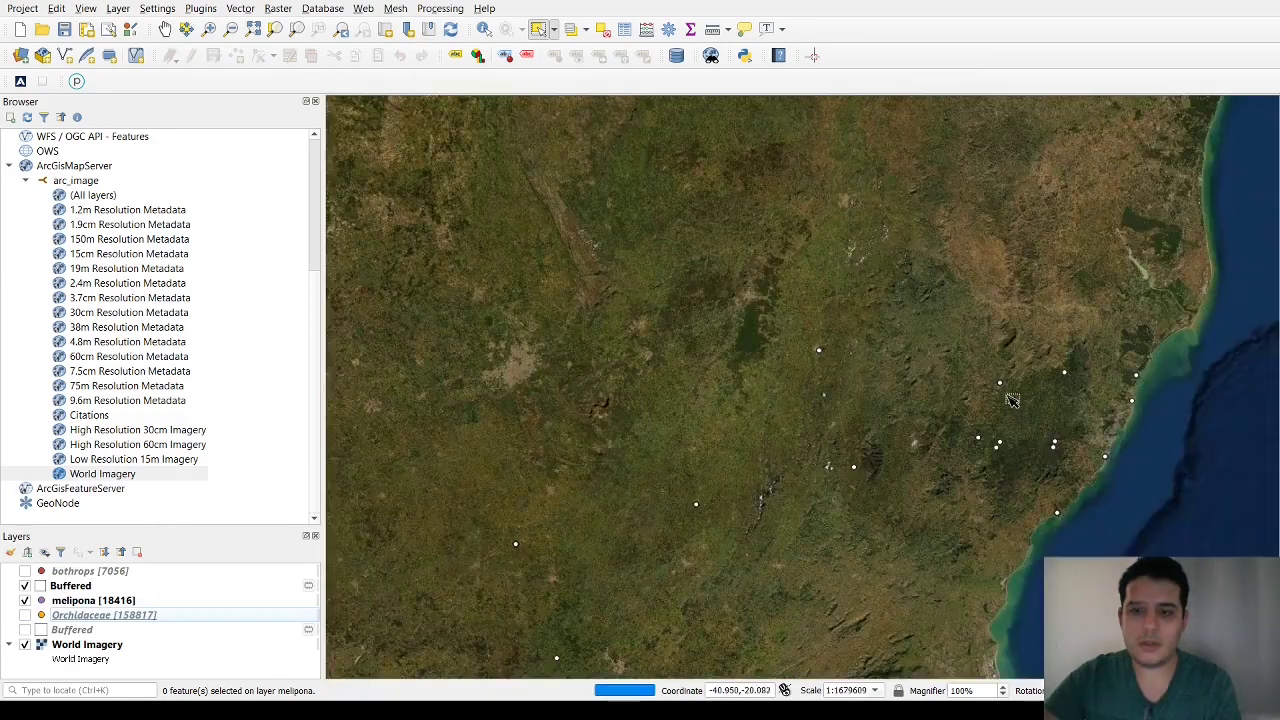
scroll(925, 383, up, 2)
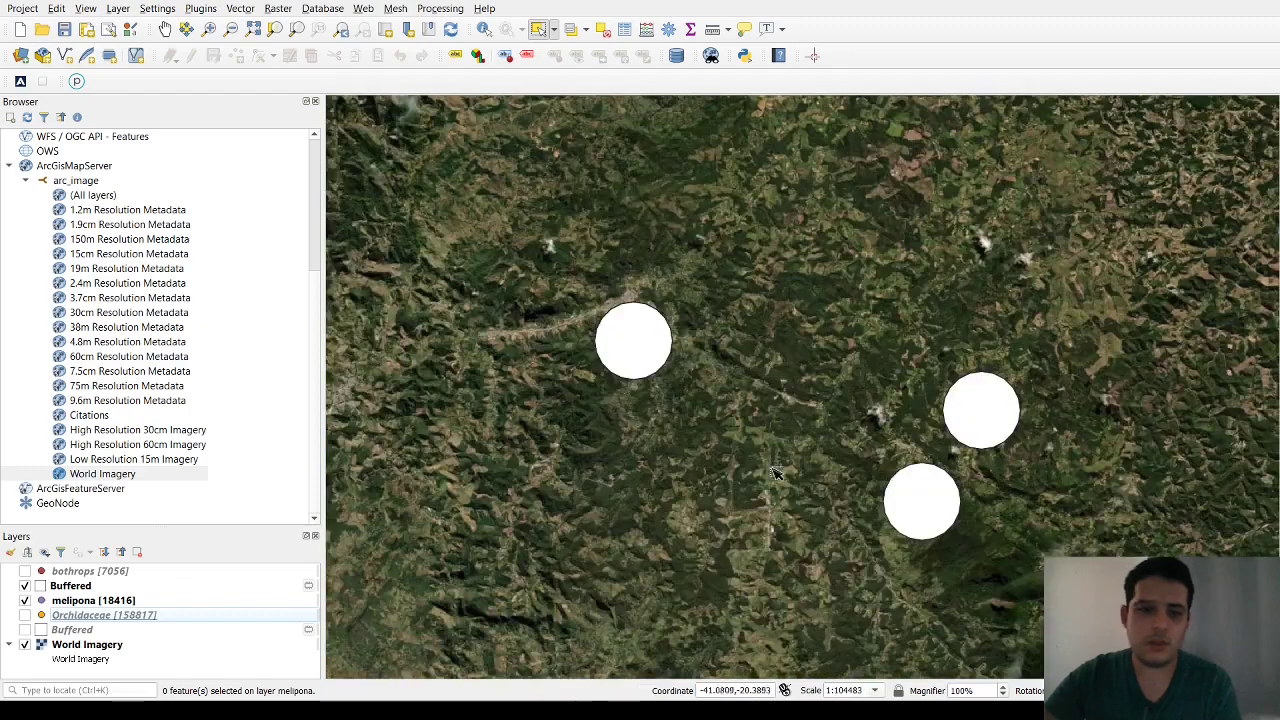
drag(65, 603, 62, 578)
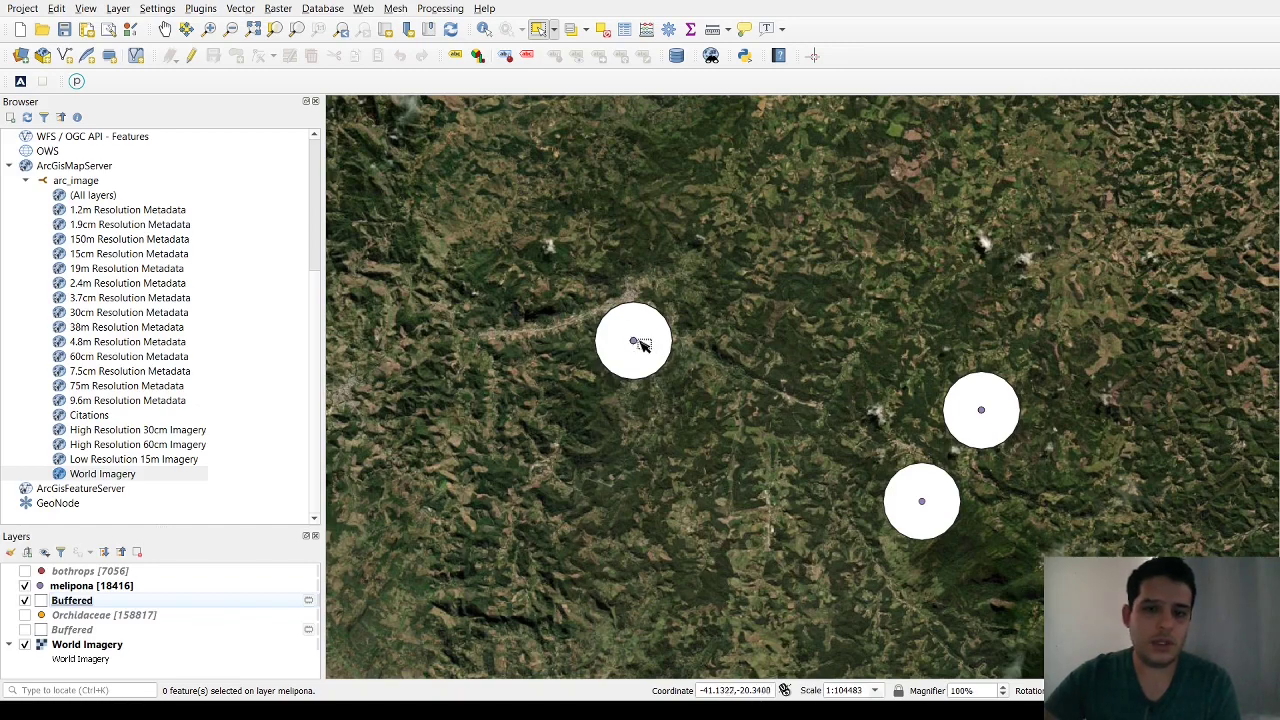
scroll(638, 343, up, 2)
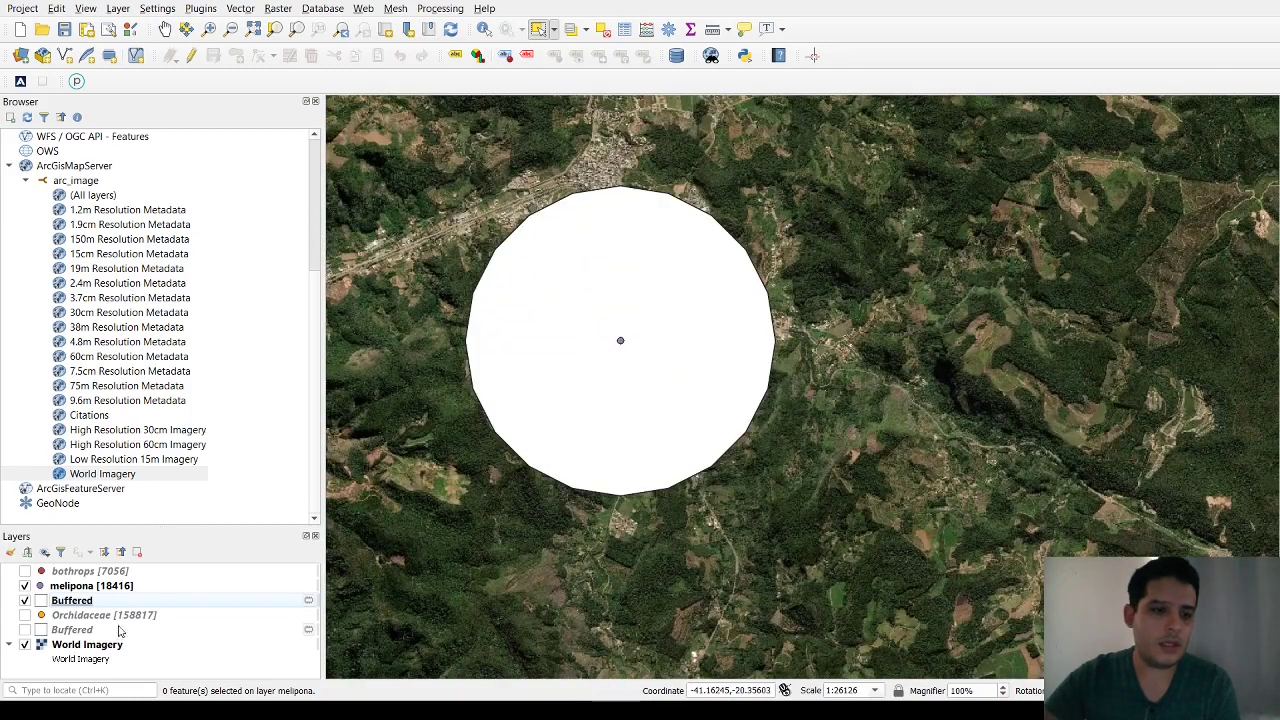
click(24, 600)
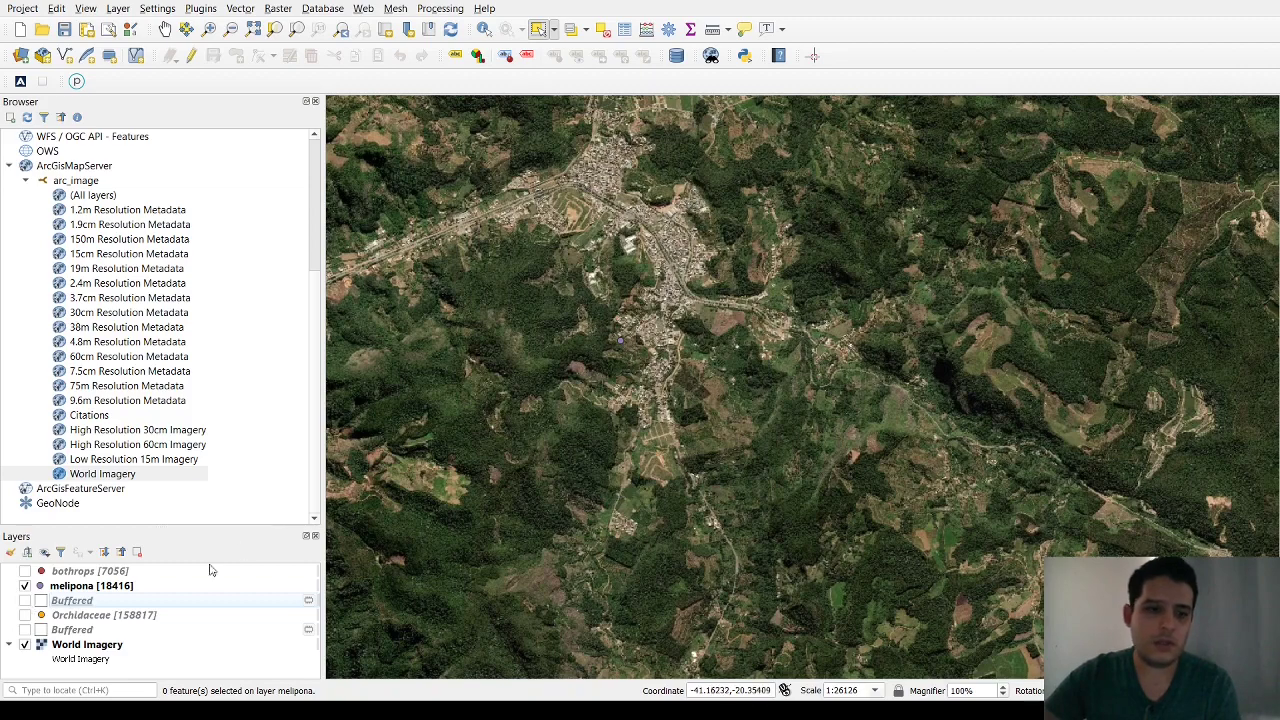
click(24, 600)
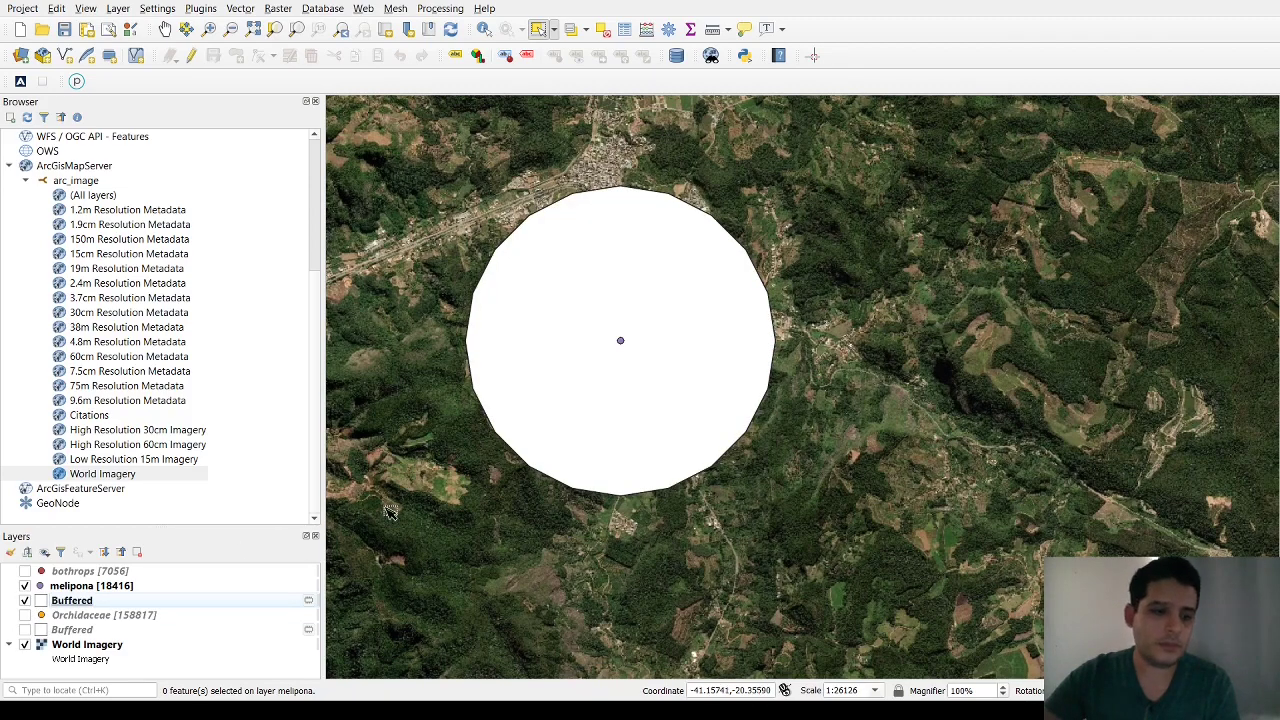
- Move the Orchidaceae layer above Buffered, make it visible, and examine which orchid points fall inside the melipona buffers
drag(52, 620, 88, 600)
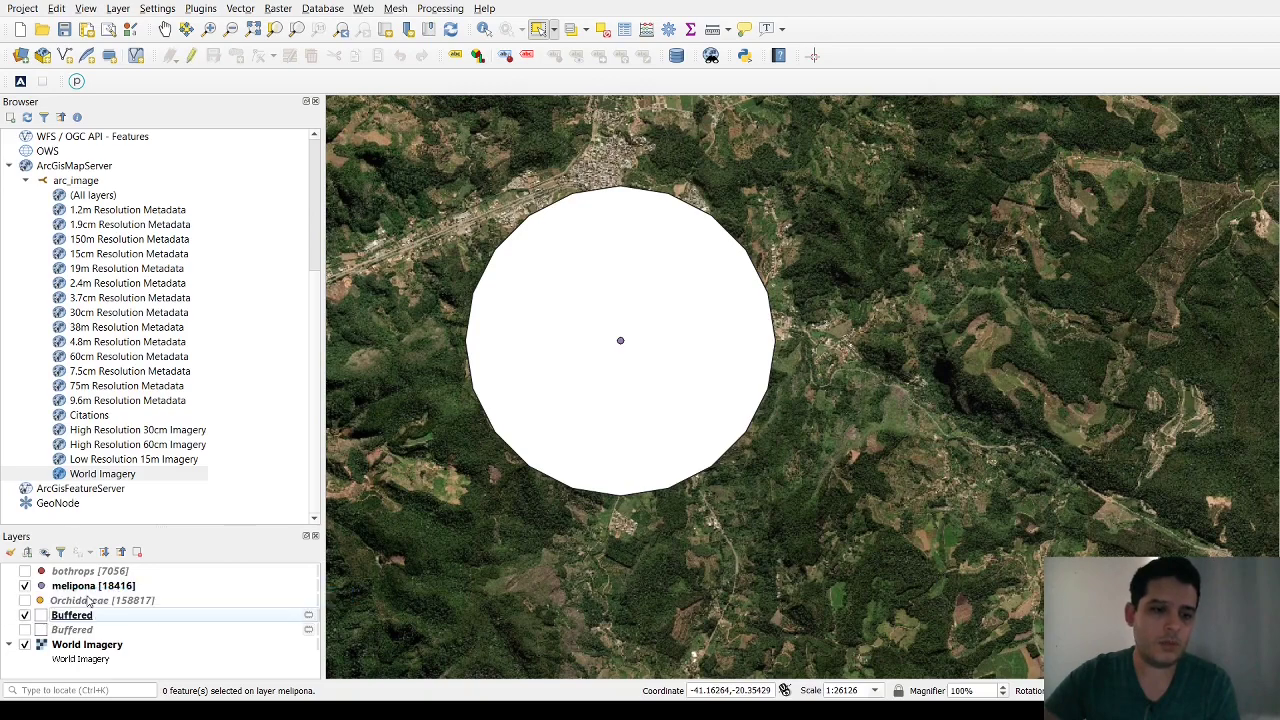
click(24, 600)
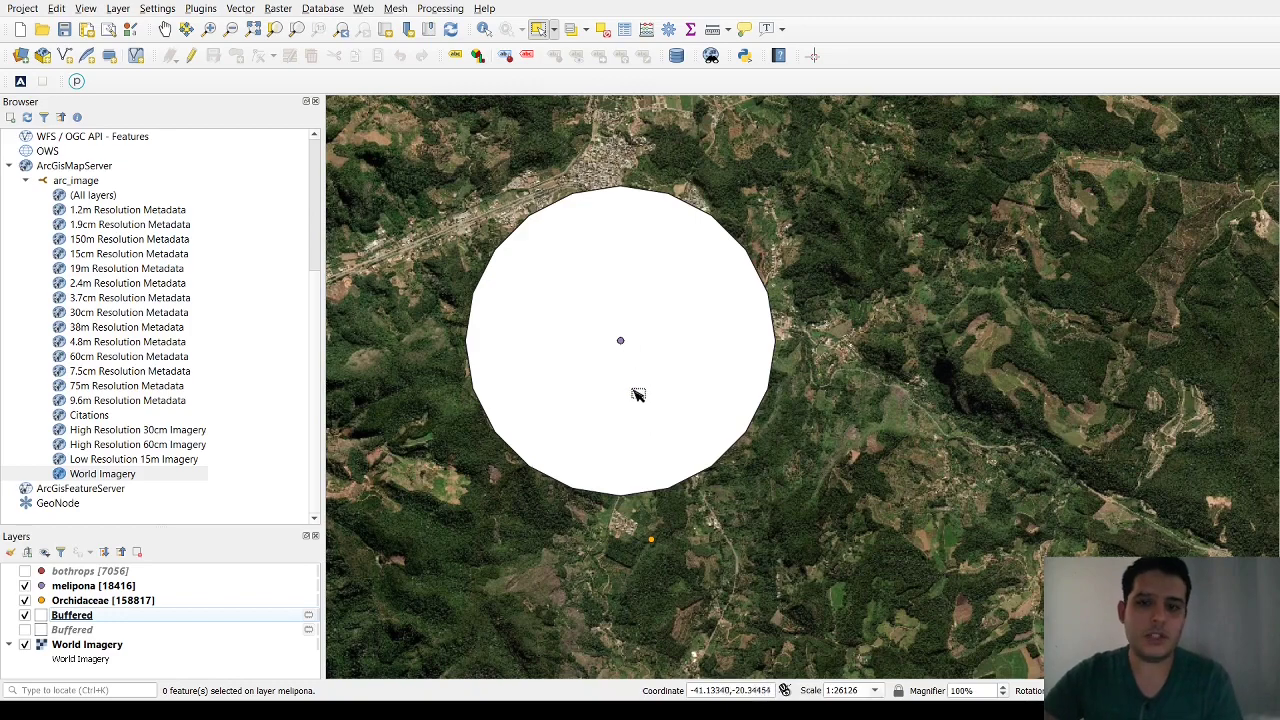
scroll(786, 296, down, 2)
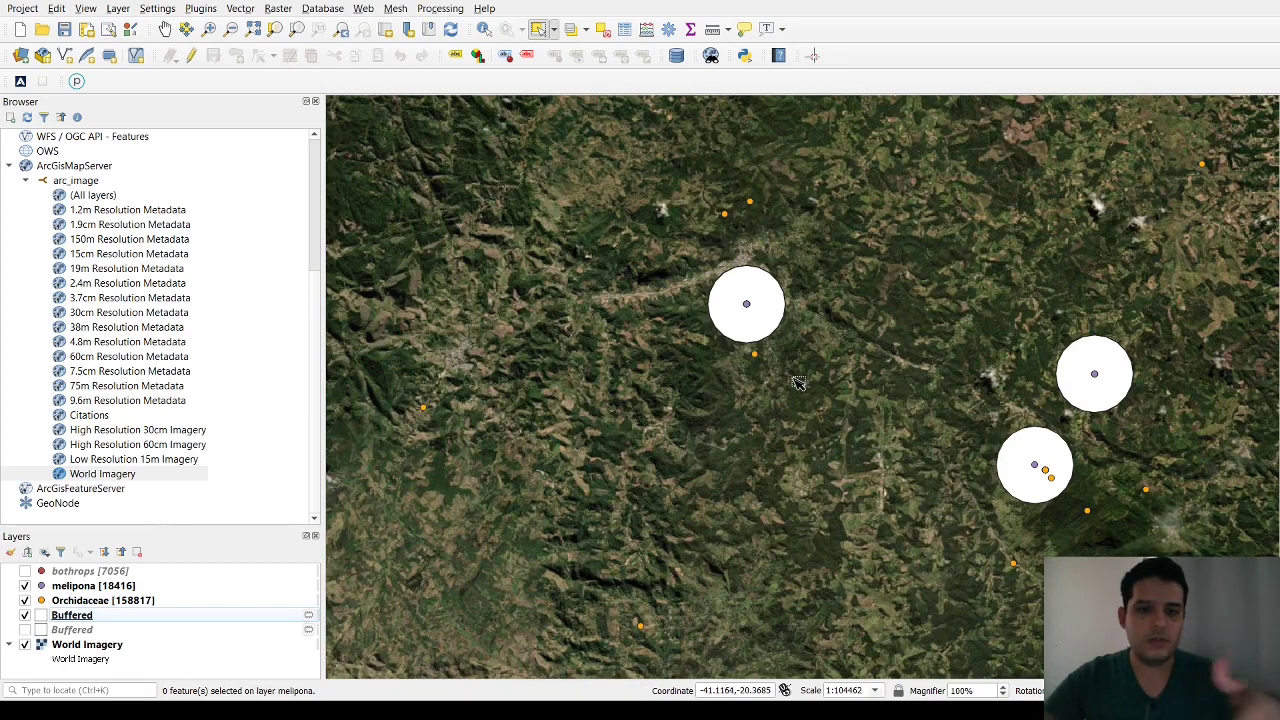
scroll(841, 354, down, 3)
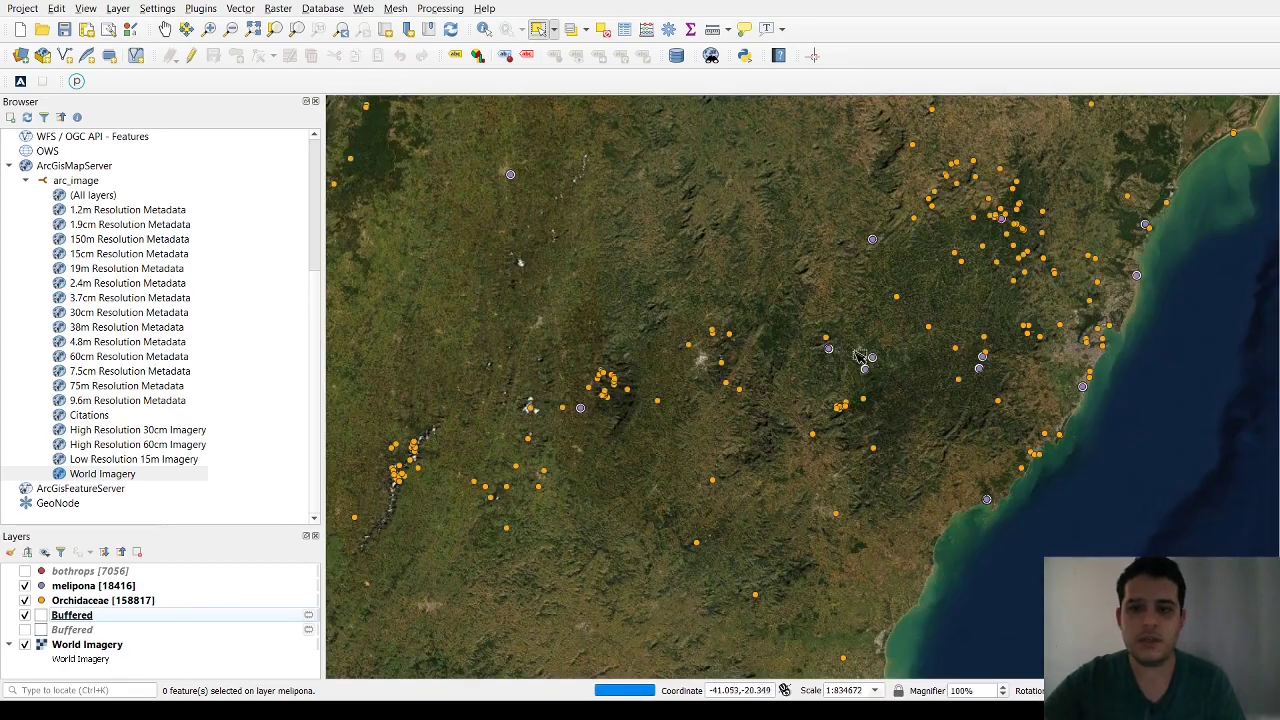
scroll(975, 325, up, 1)
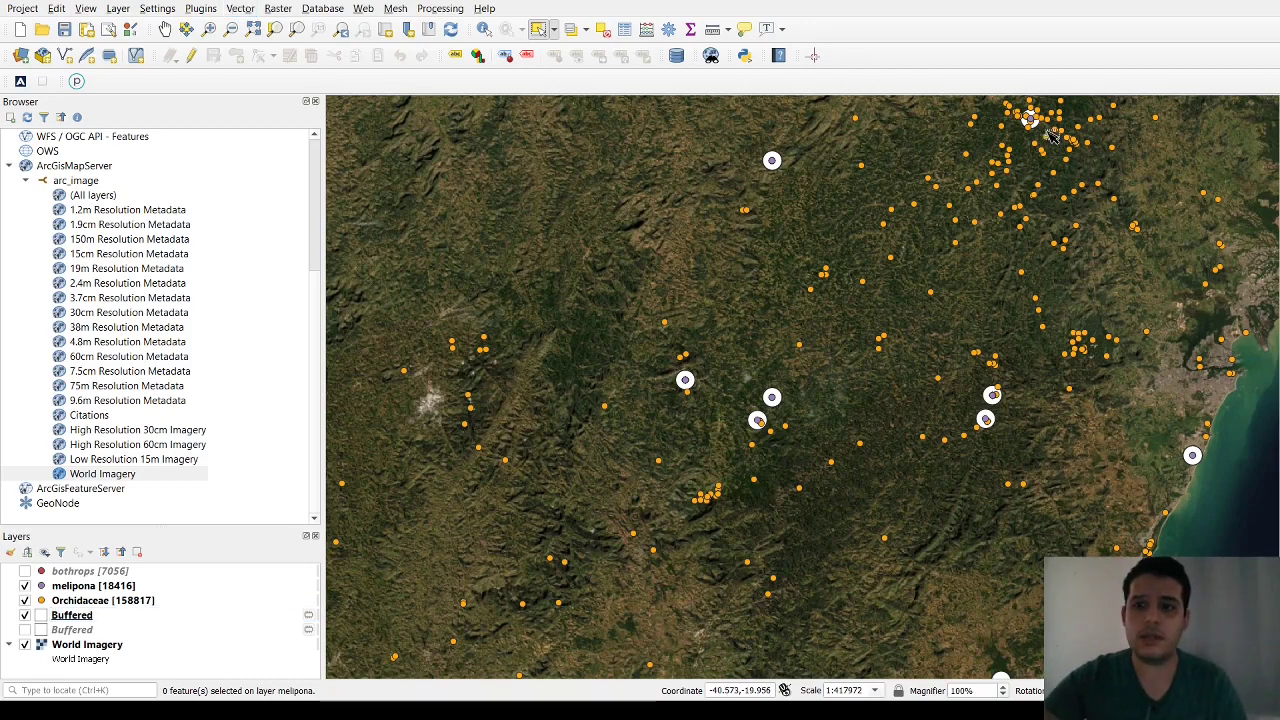
drag(1052, 140, 993, 290)
scroll(988, 259, up, 4)
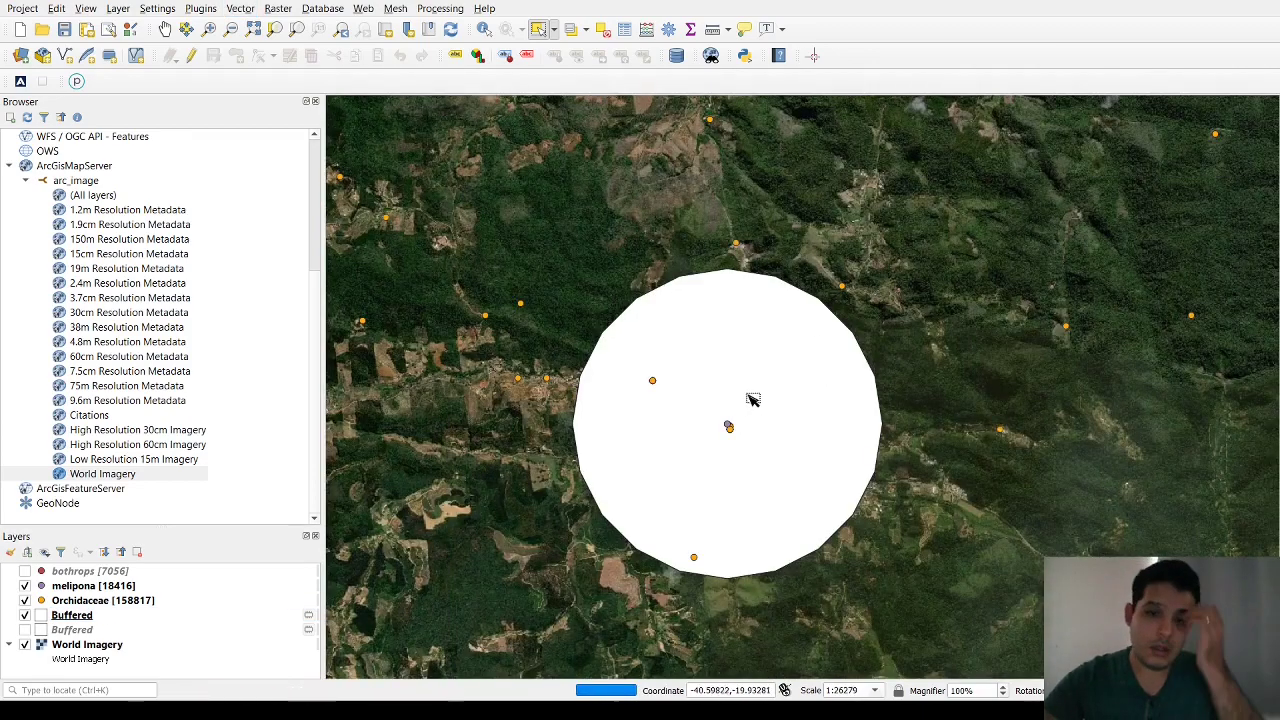
scroll(806, 345, down, 2)
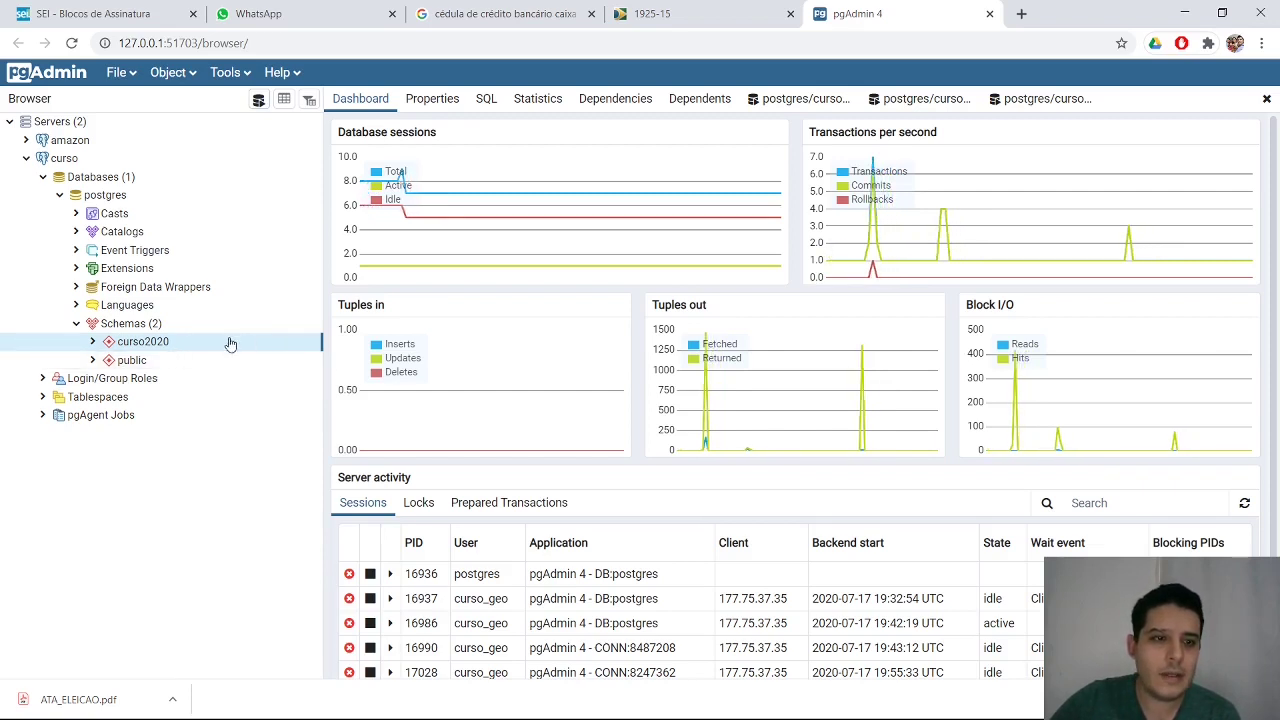
- Switch to pgAdmin, expand the tables of the curso2020 schema on the curso server, and open the properties of sibbr_melipona
click(66, 160)
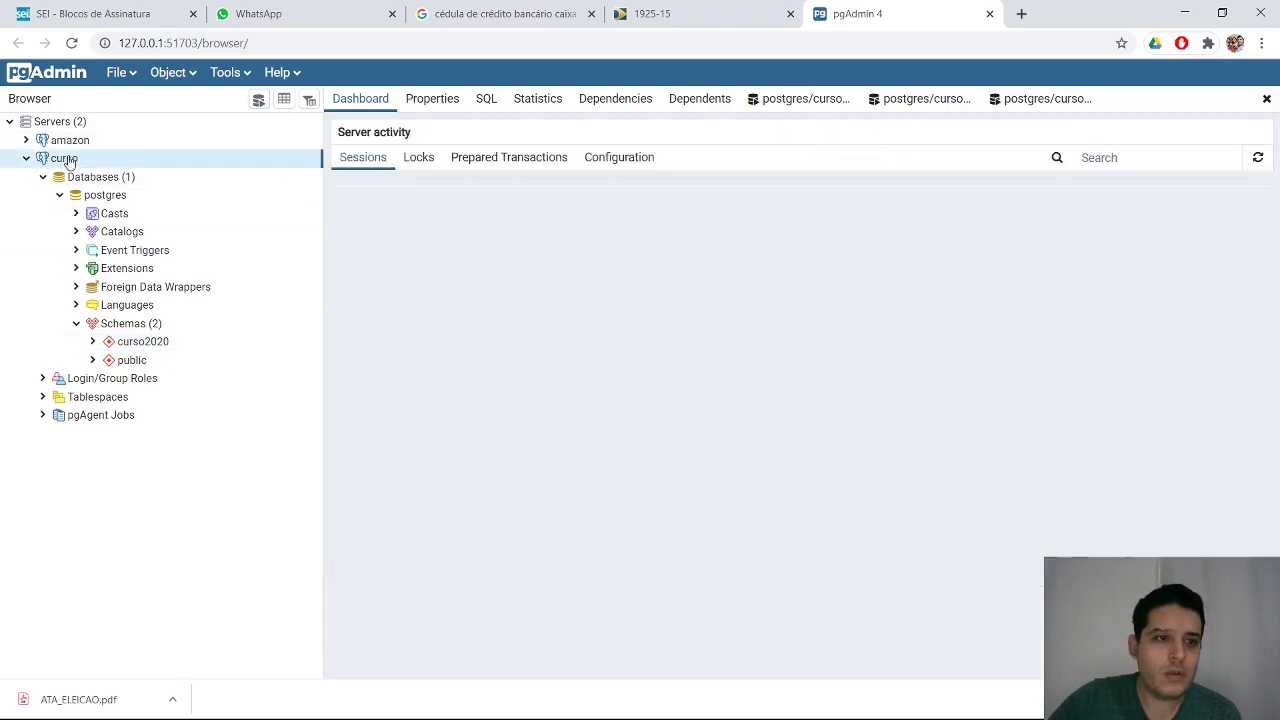
click(43, 177)
click(43, 177)
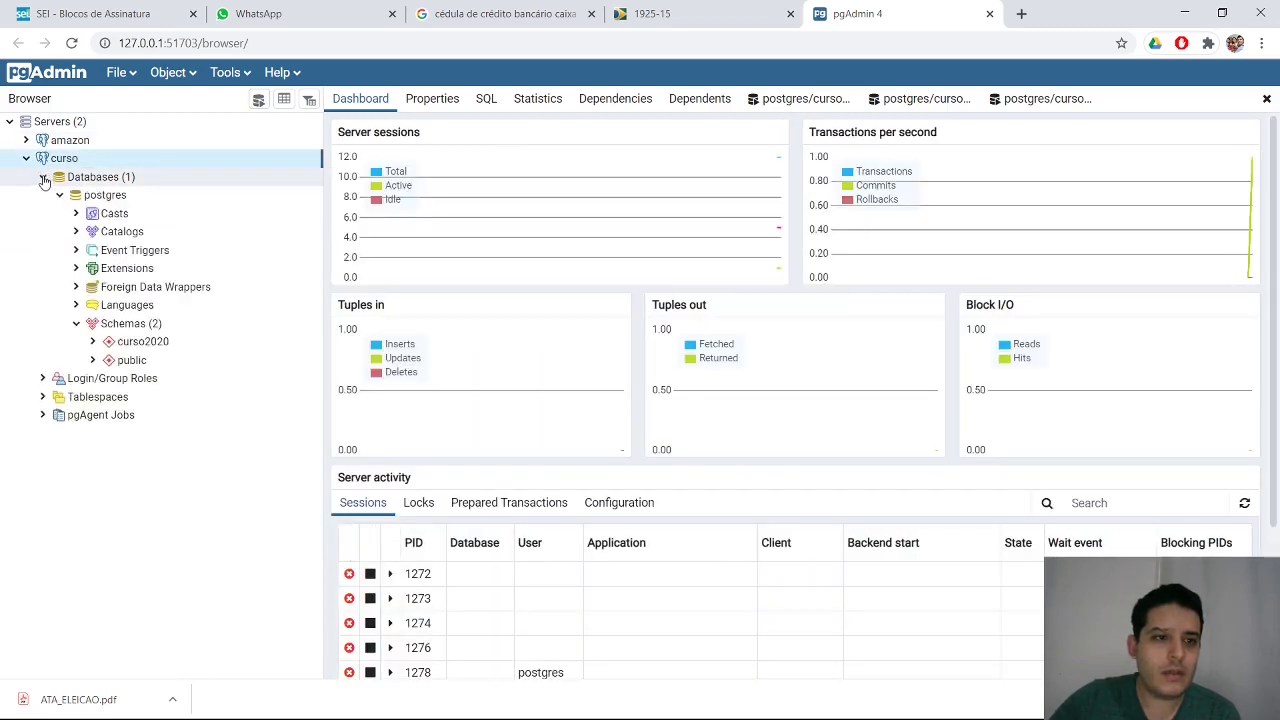
click(127, 344)
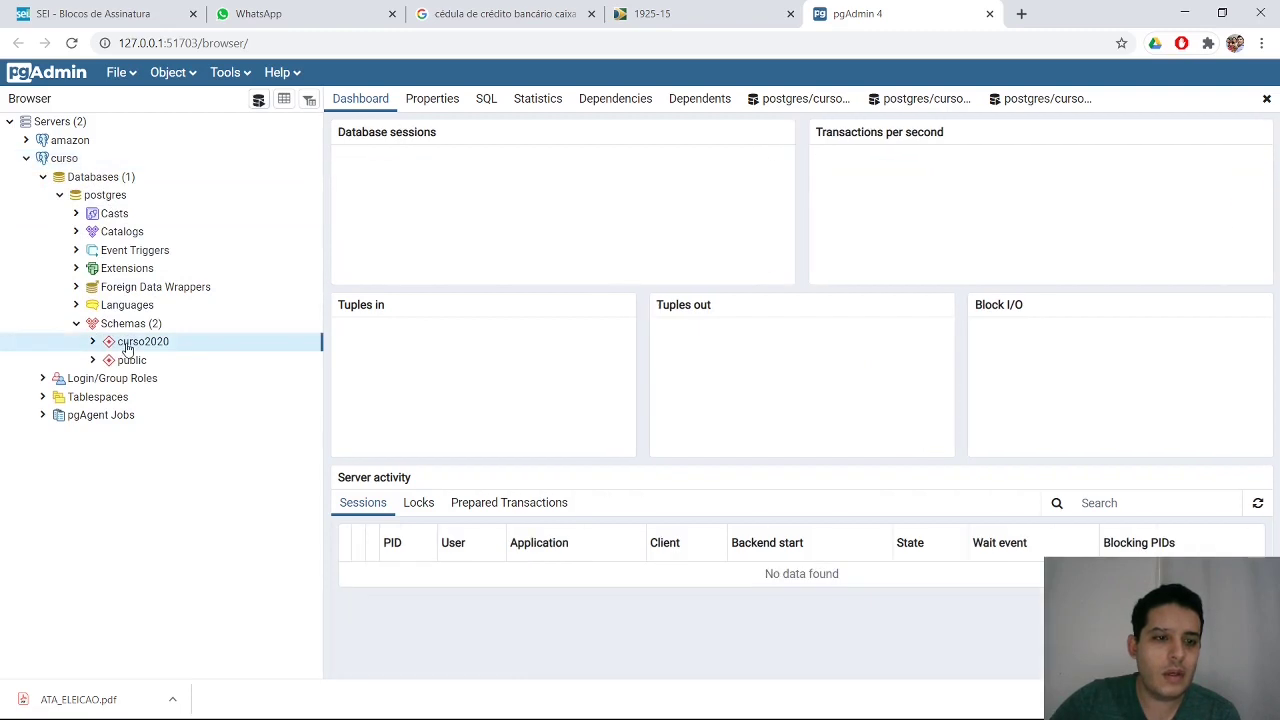
click(92, 342)
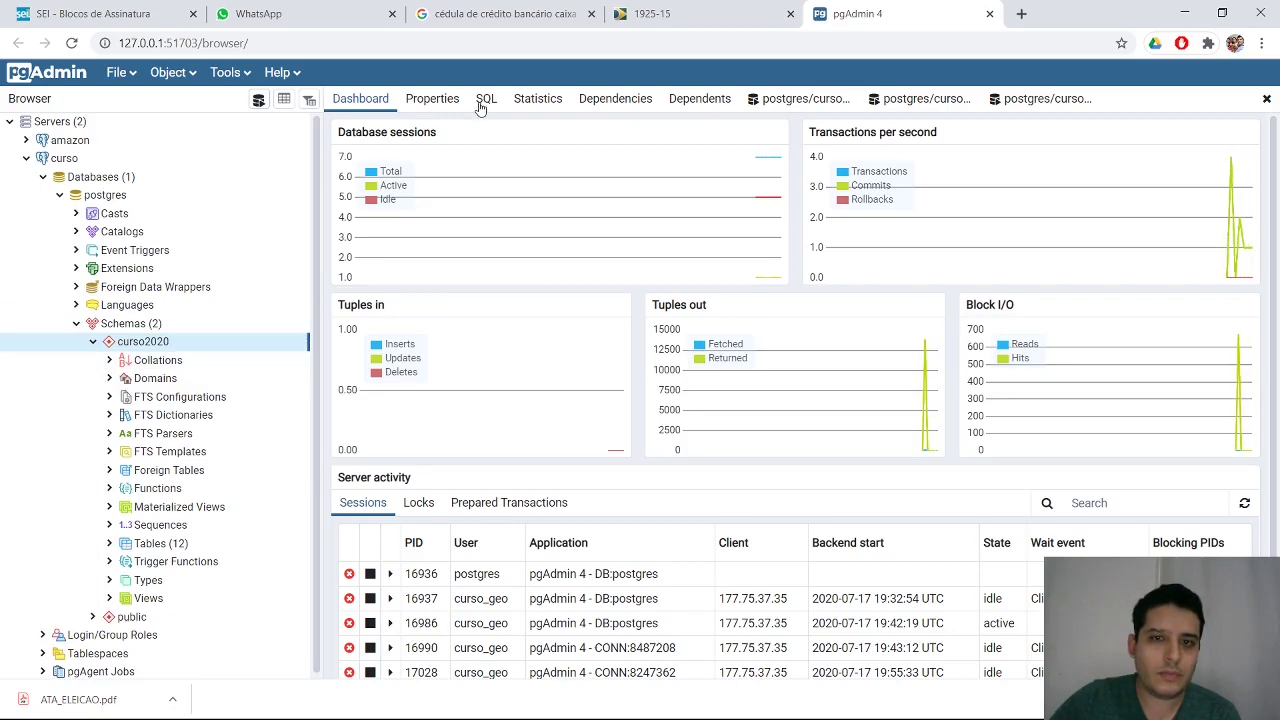
click(110, 543)
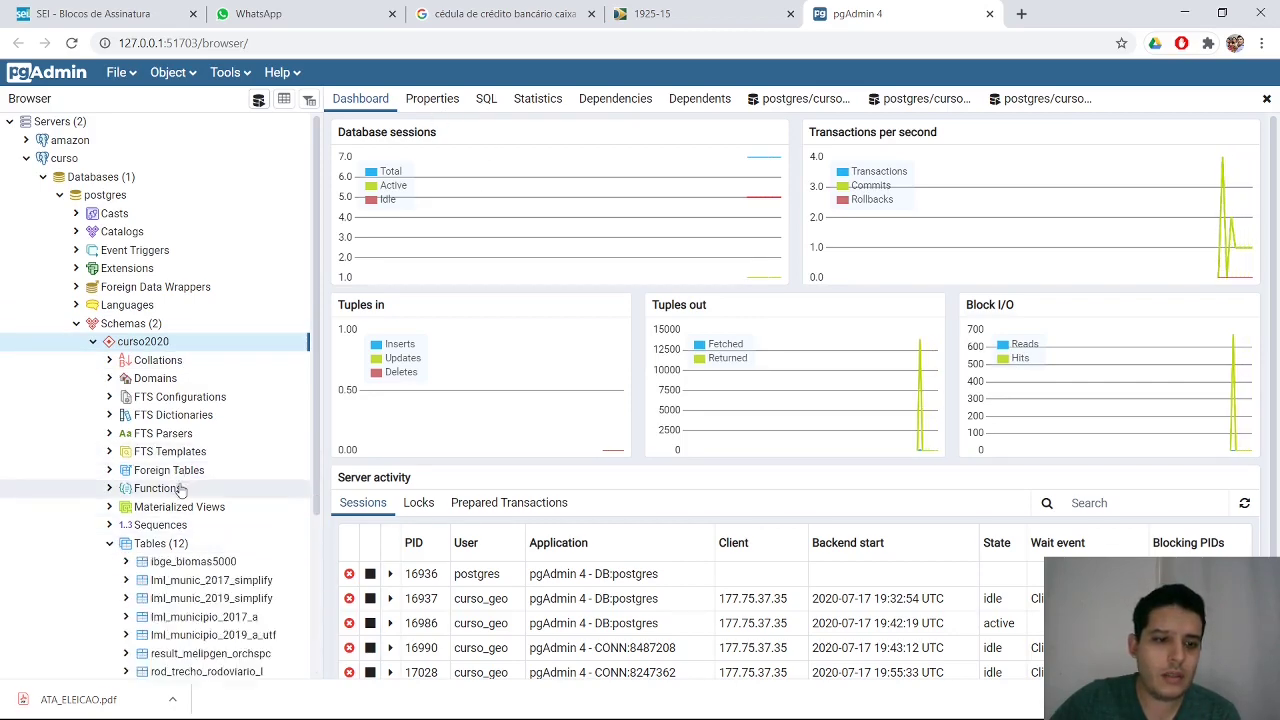
scroll(180, 500, down, 3)
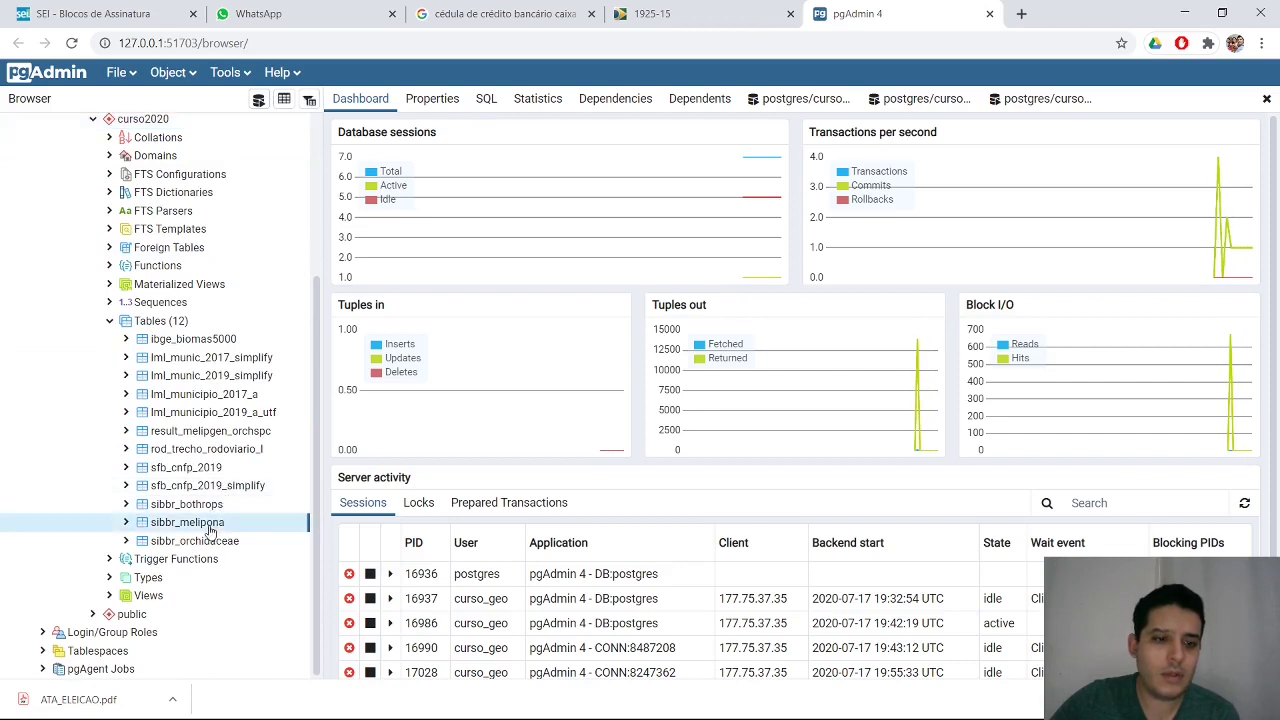
click(205, 524)
click(440, 97)
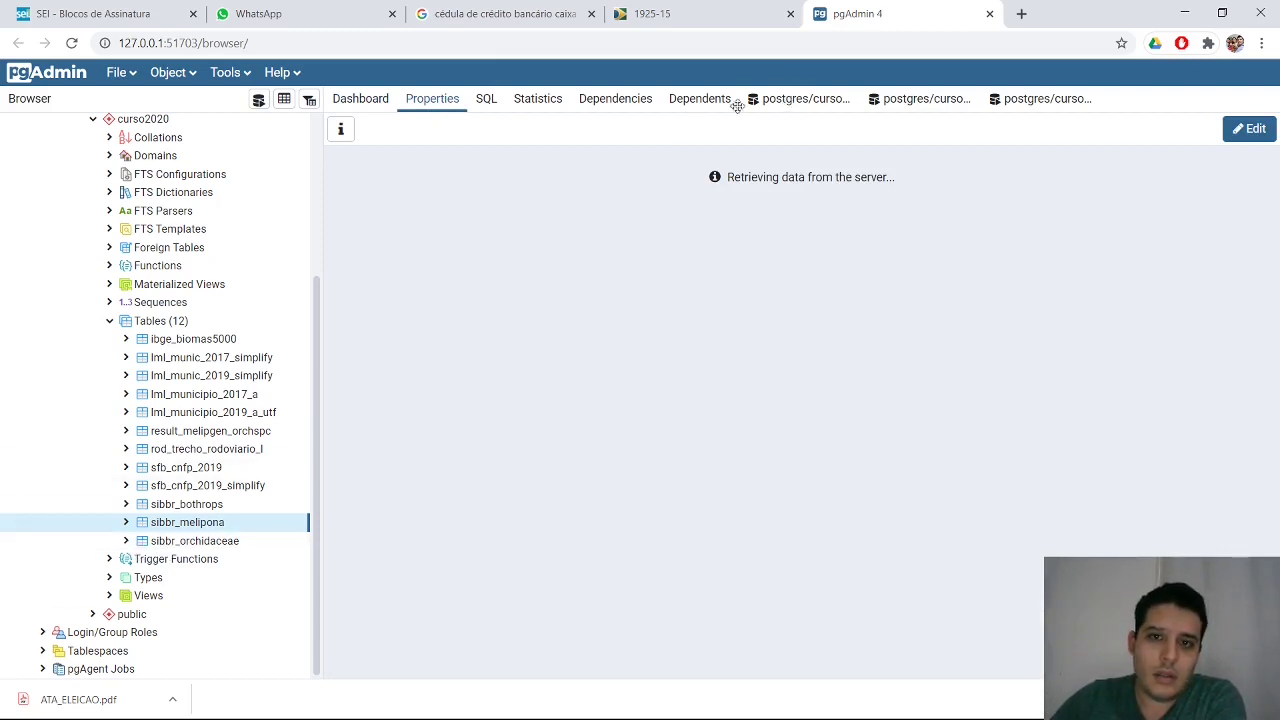
click(227, 72)
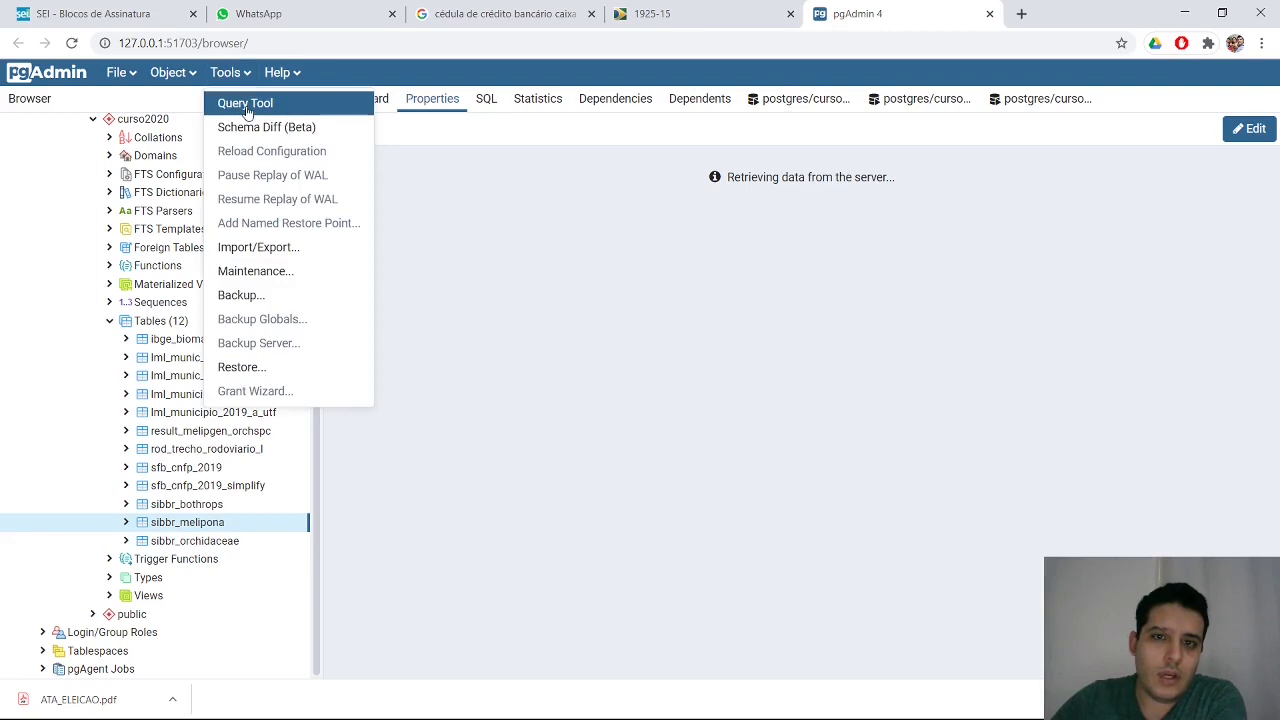
click(245, 102)
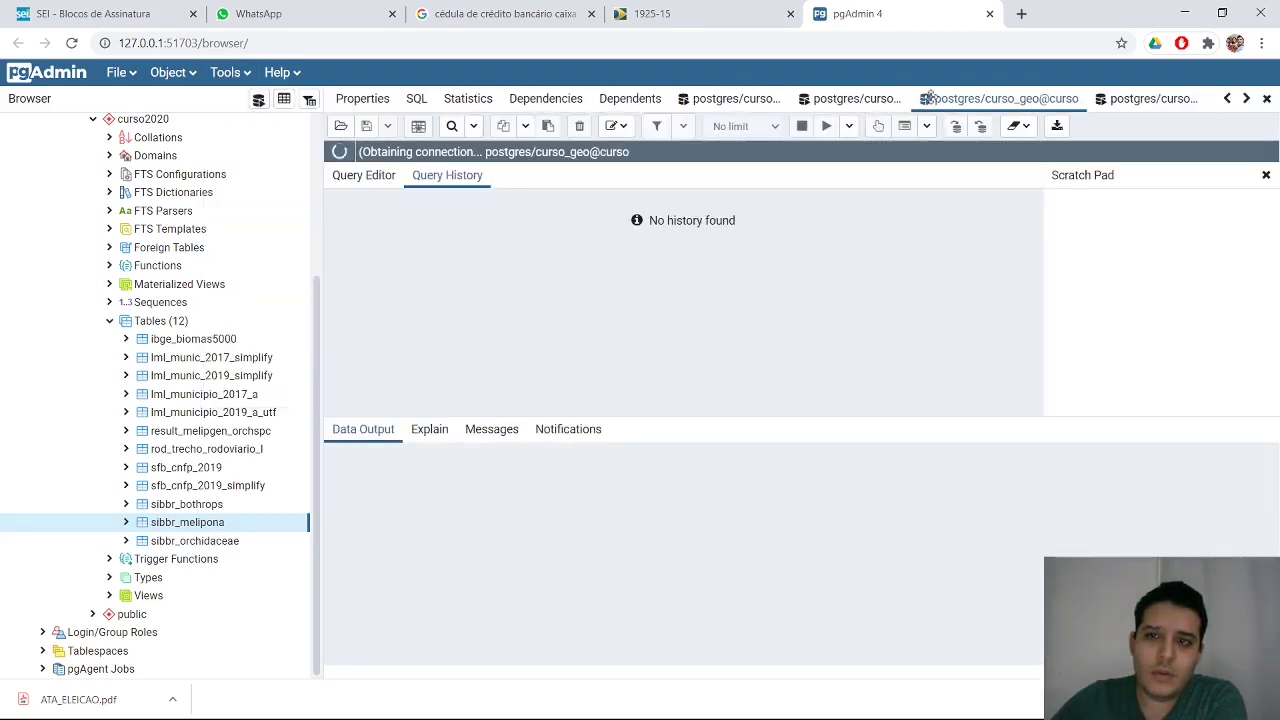
click(1266, 98)
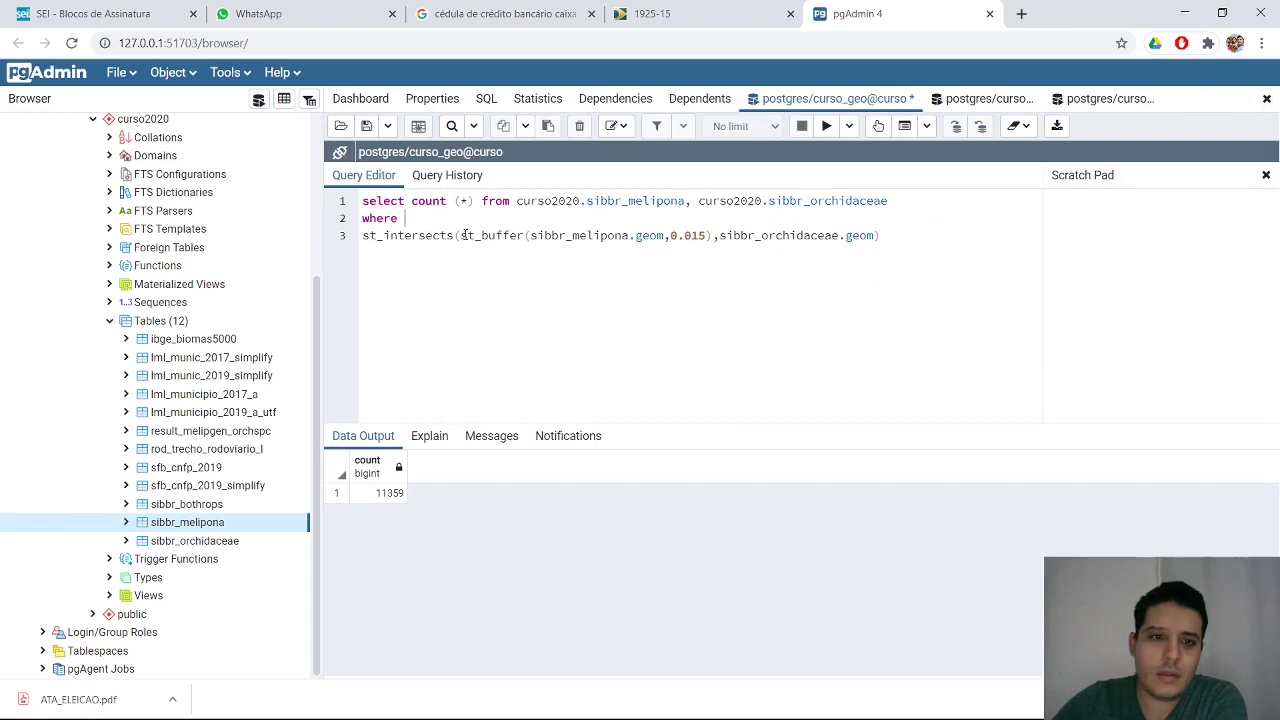
- Look through the query history of the melipona and orchidaceae count query and return to its SQL text
click(452, 176)
click(378, 184)
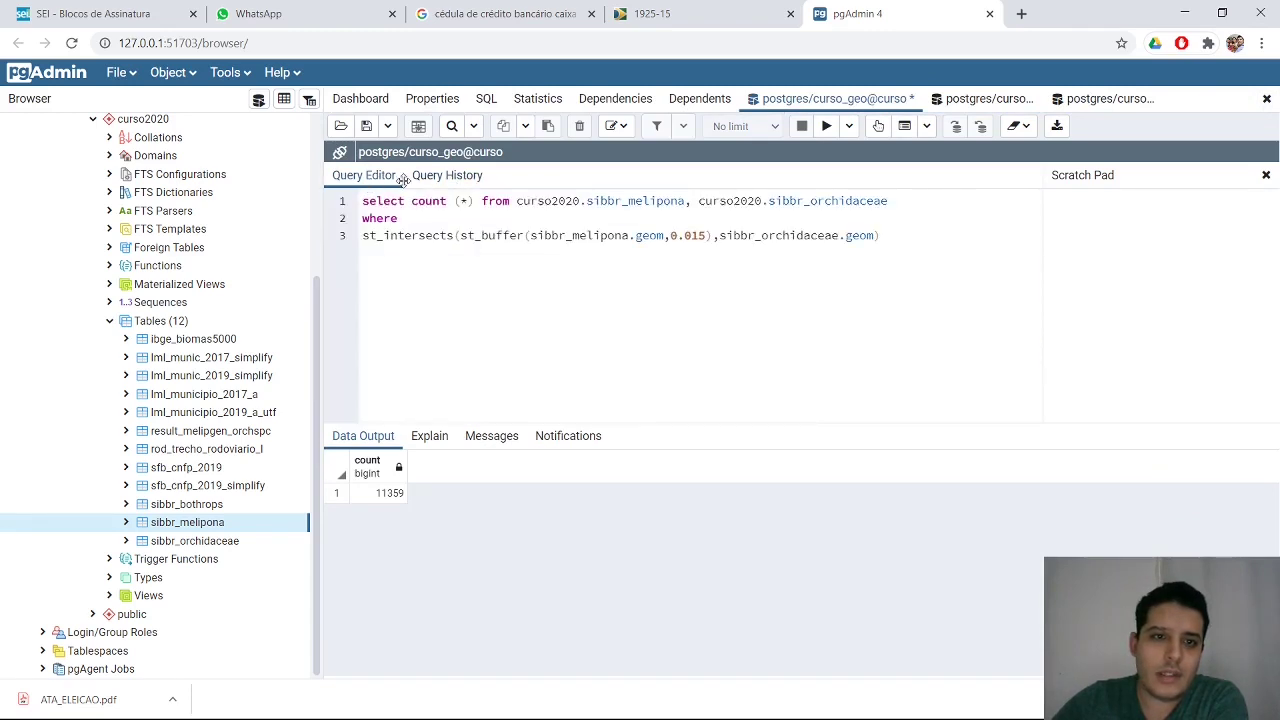
click(437, 186)
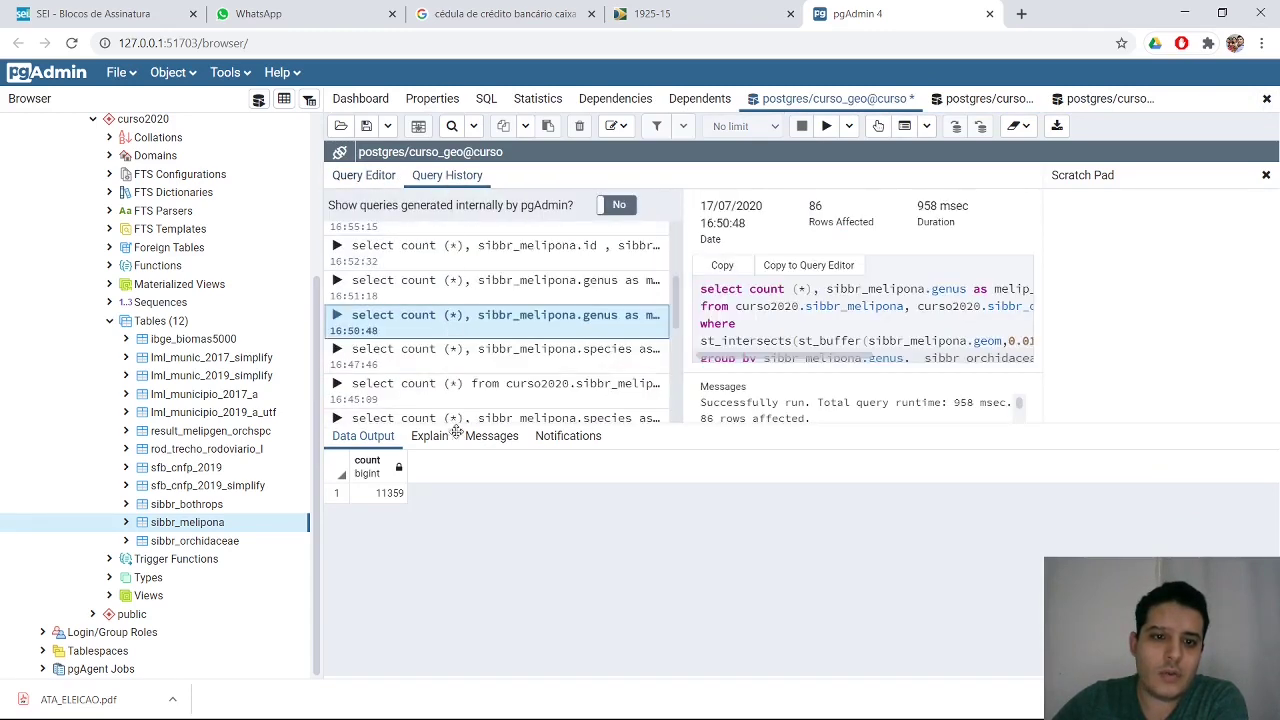
click(376, 186)
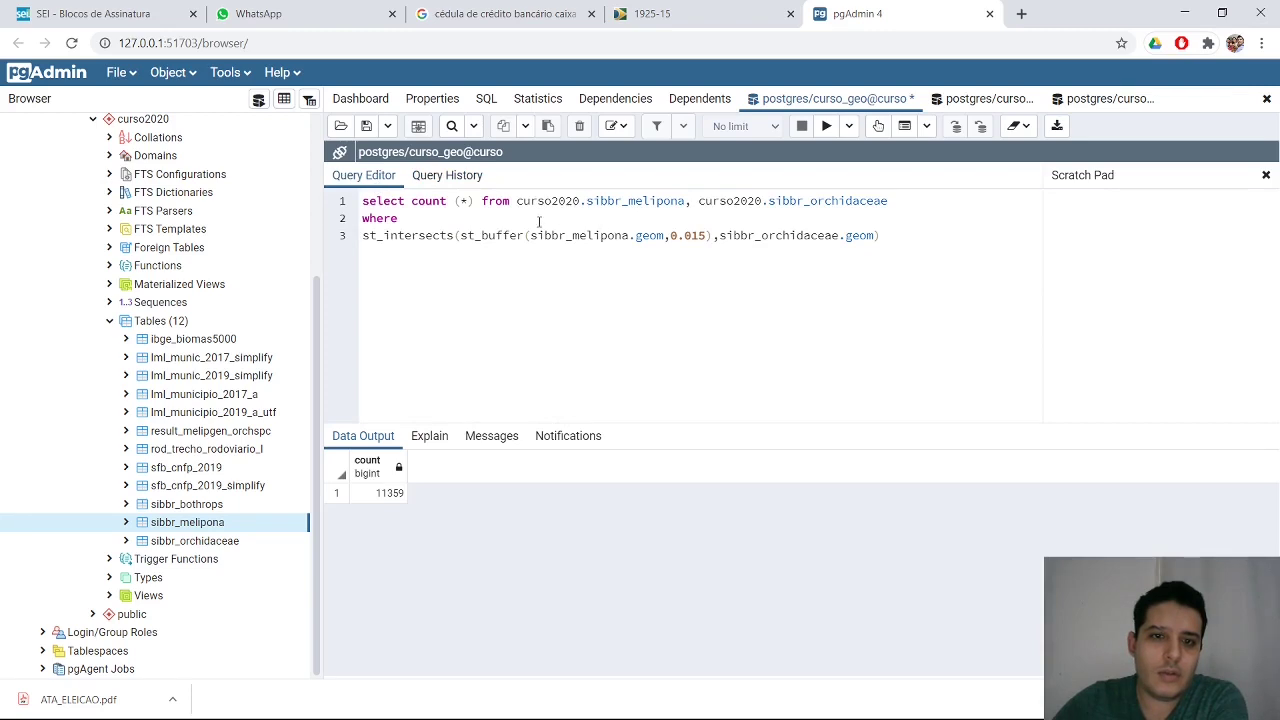
- Check the row counts in the sibbr_melipona table's properties and open the properties of sibbr_orchidaceae
click(430, 100)
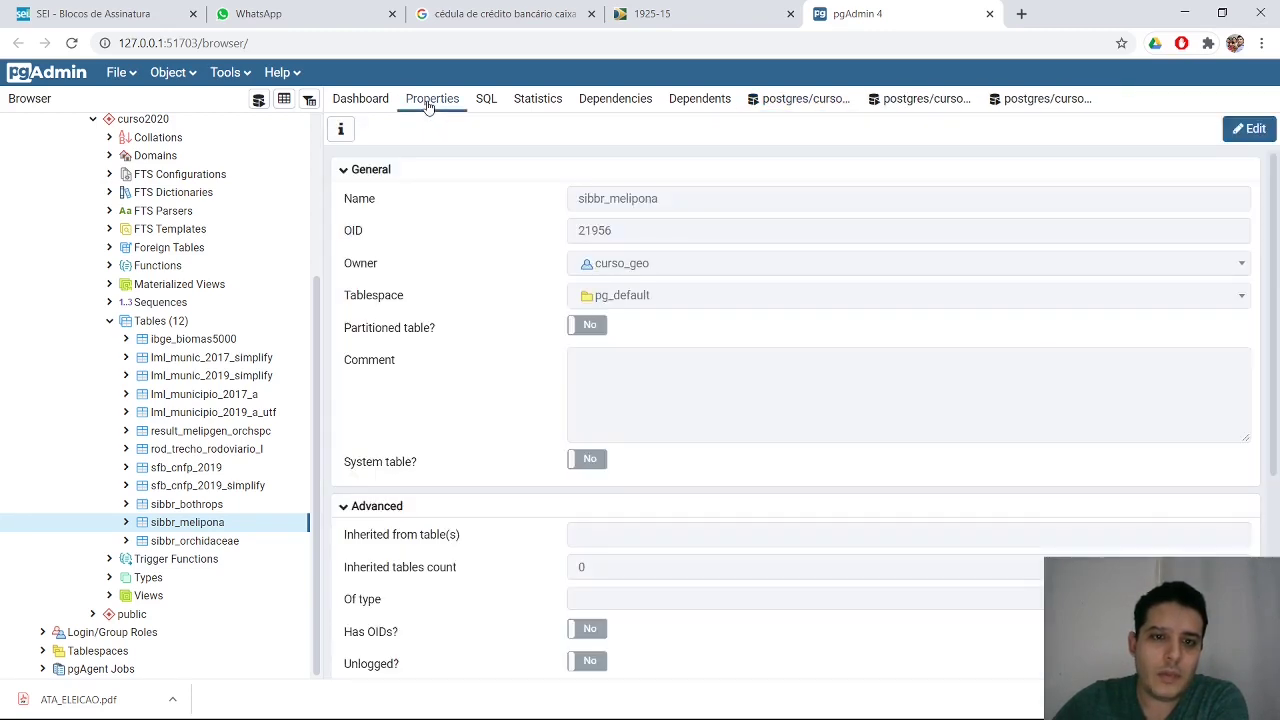
scroll(690, 416, down, 3)
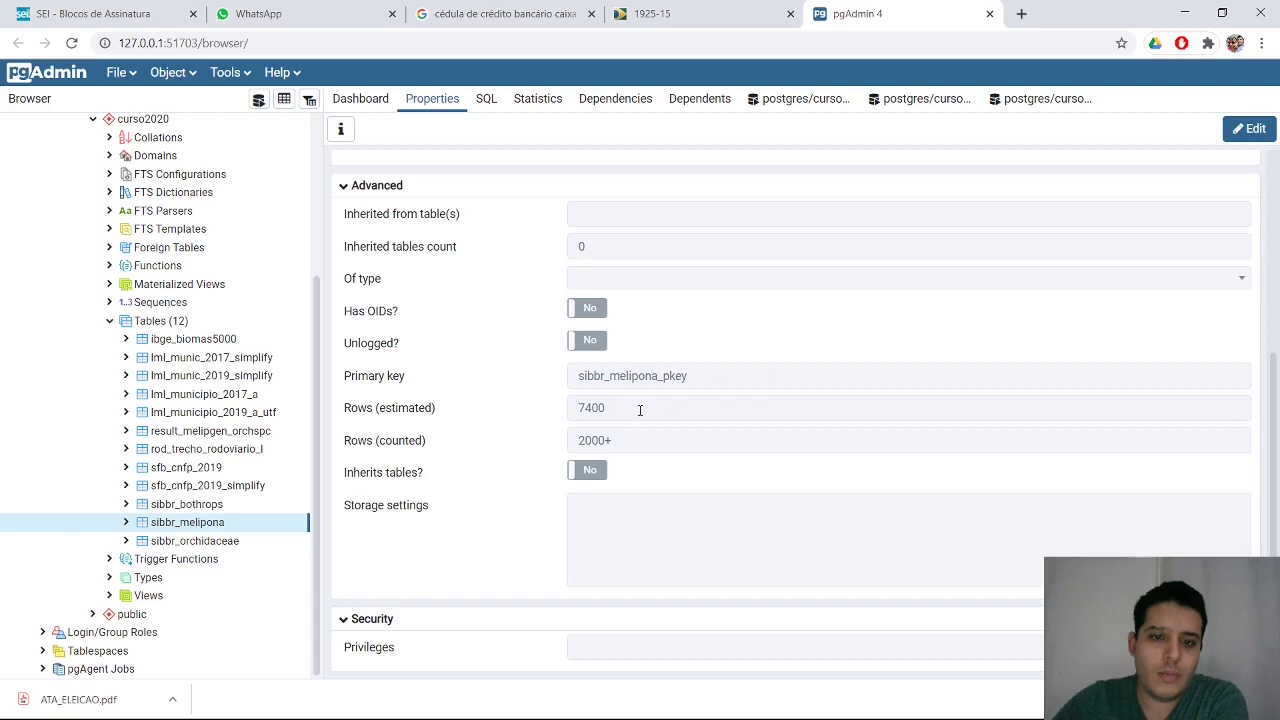
click(224, 540)
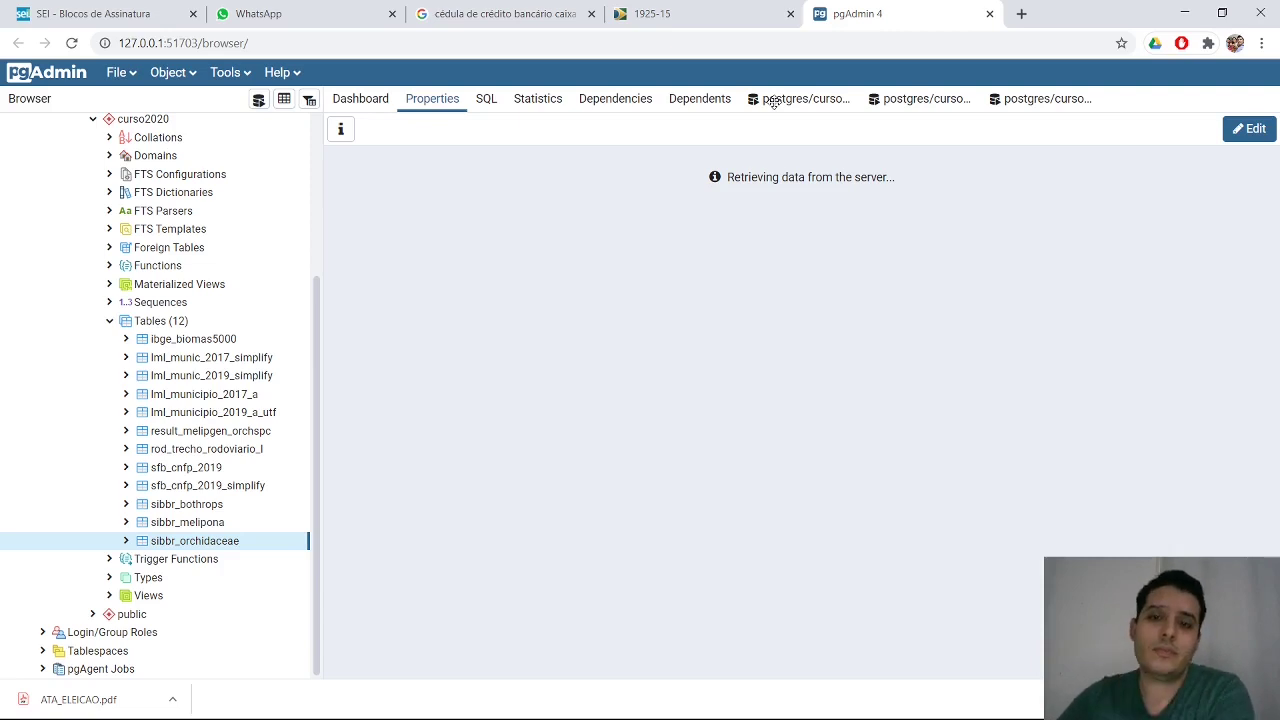
- Reopen the st_intersects count query and examine its count (*) expression and the sibbr_melipona and sibbr_orchidaceae tables it reads from
click(773, 101)
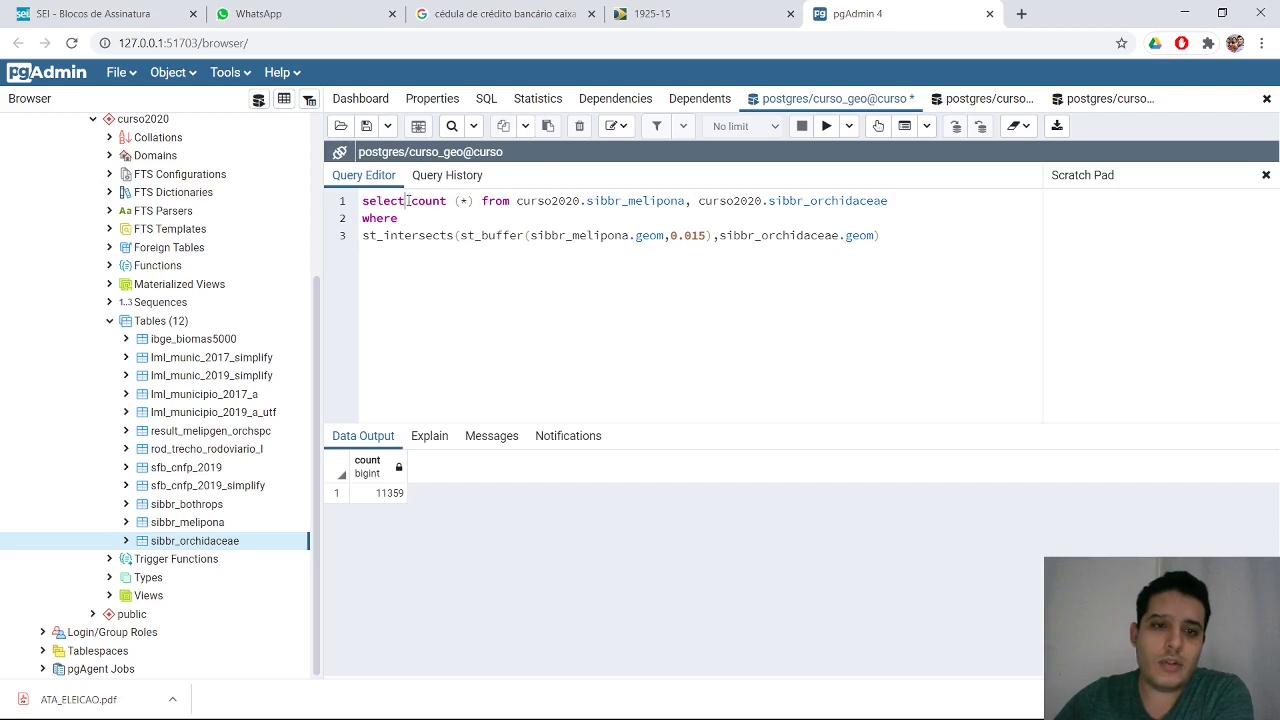
drag(406, 201, 484, 204)
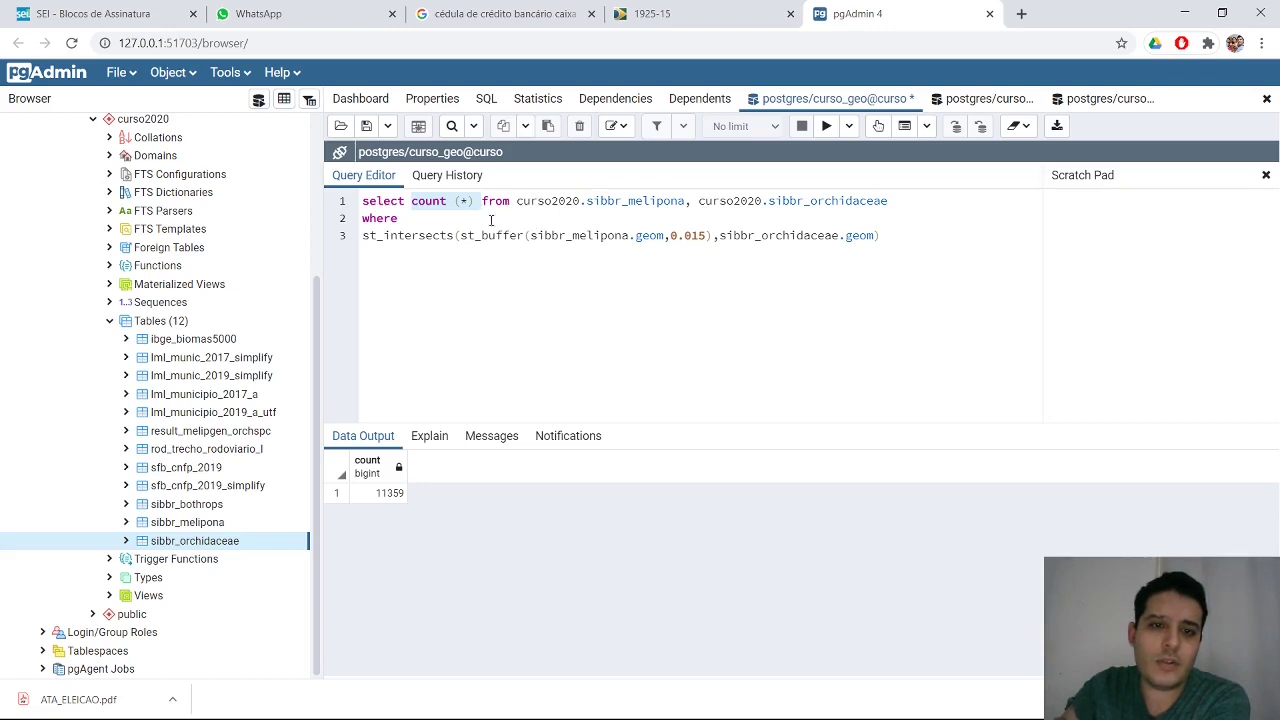
click(380, 203)
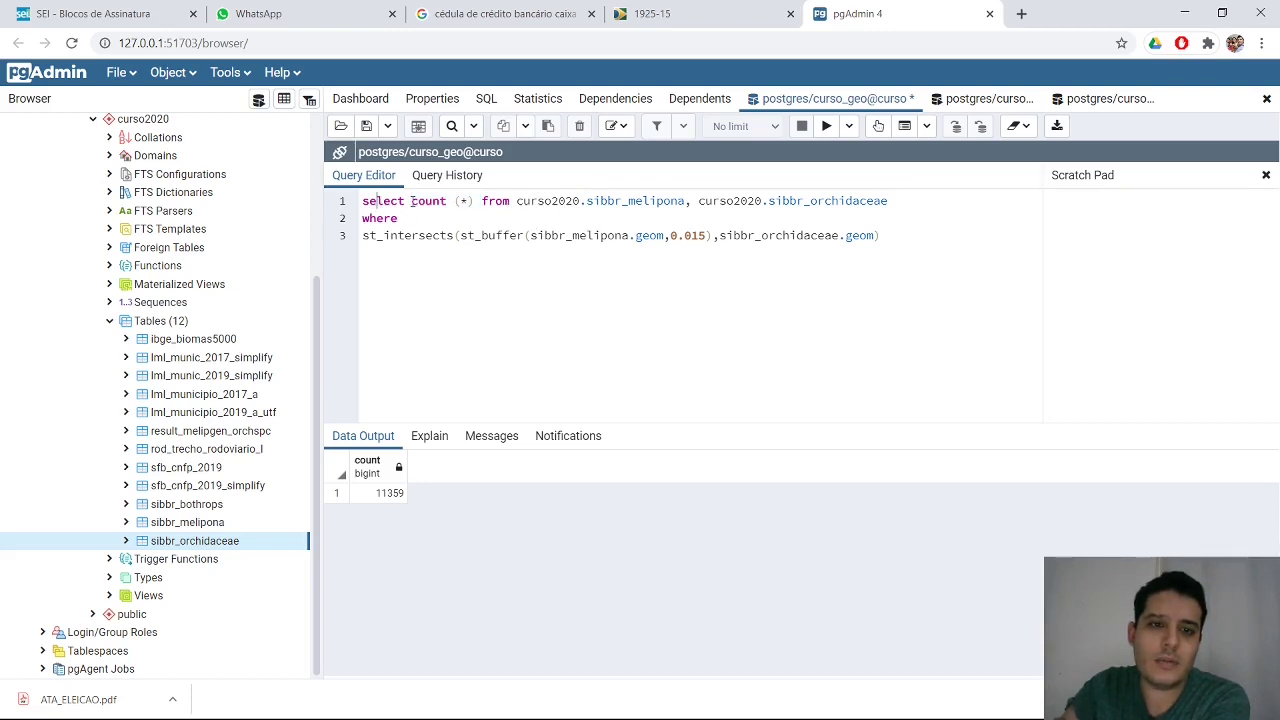
drag(412, 201, 471, 206)
click(464, 201)
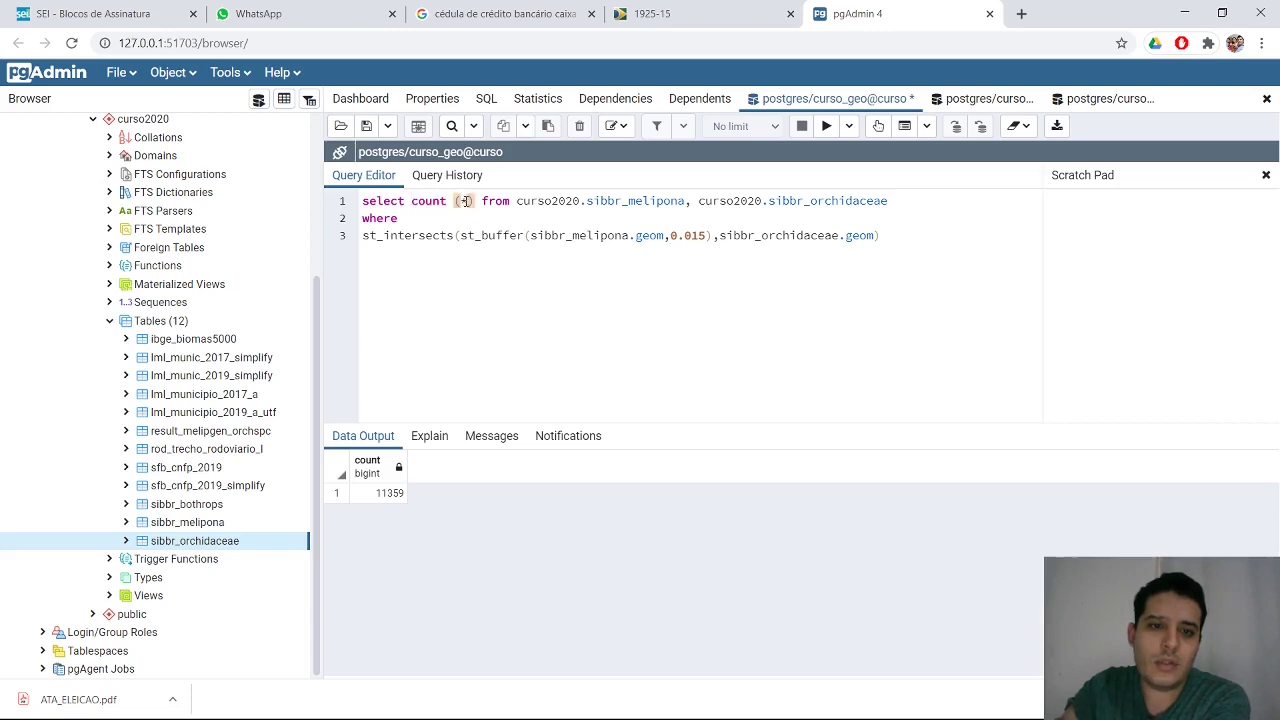
drag(541, 201, 688, 203)
click(606, 201)
click(719, 201)
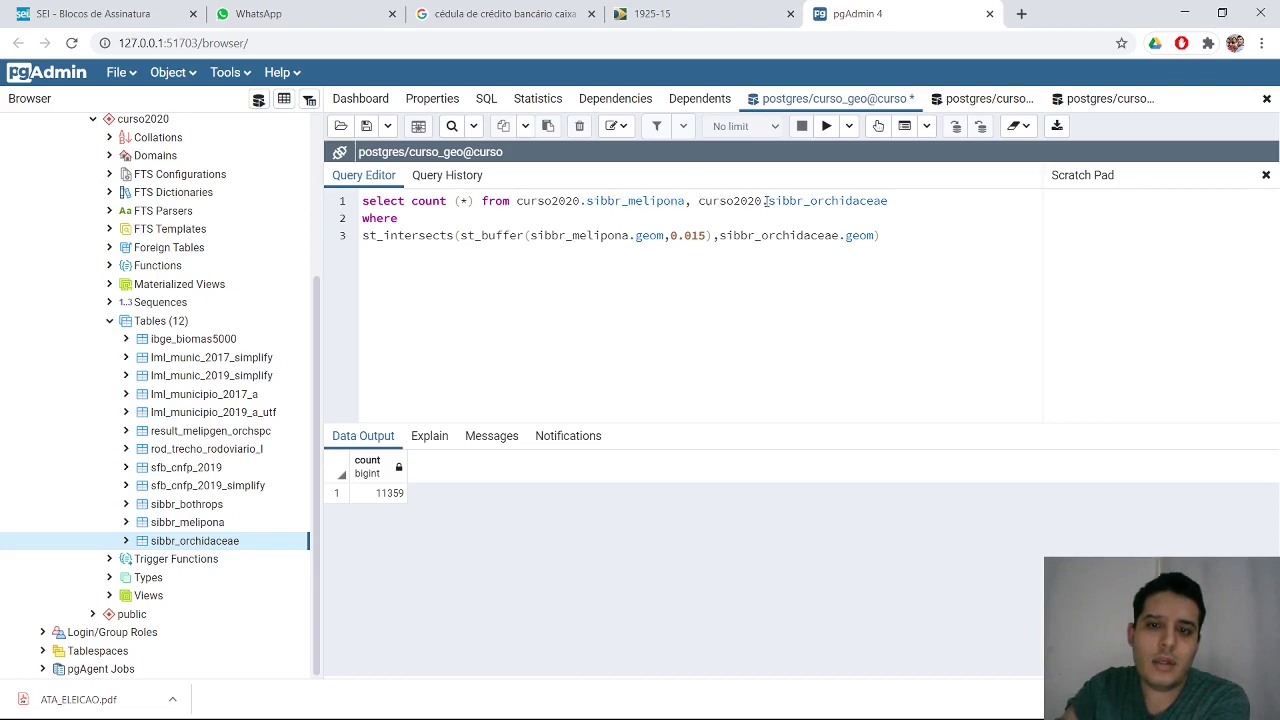
- Examine the count query's sibbr_orchidaceae table, where clause, st_buffer geometry and 0.015 distance, and the sibbr_orchidaceae.geom argument
drag(765, 201, 876, 206)
click(449, 213)
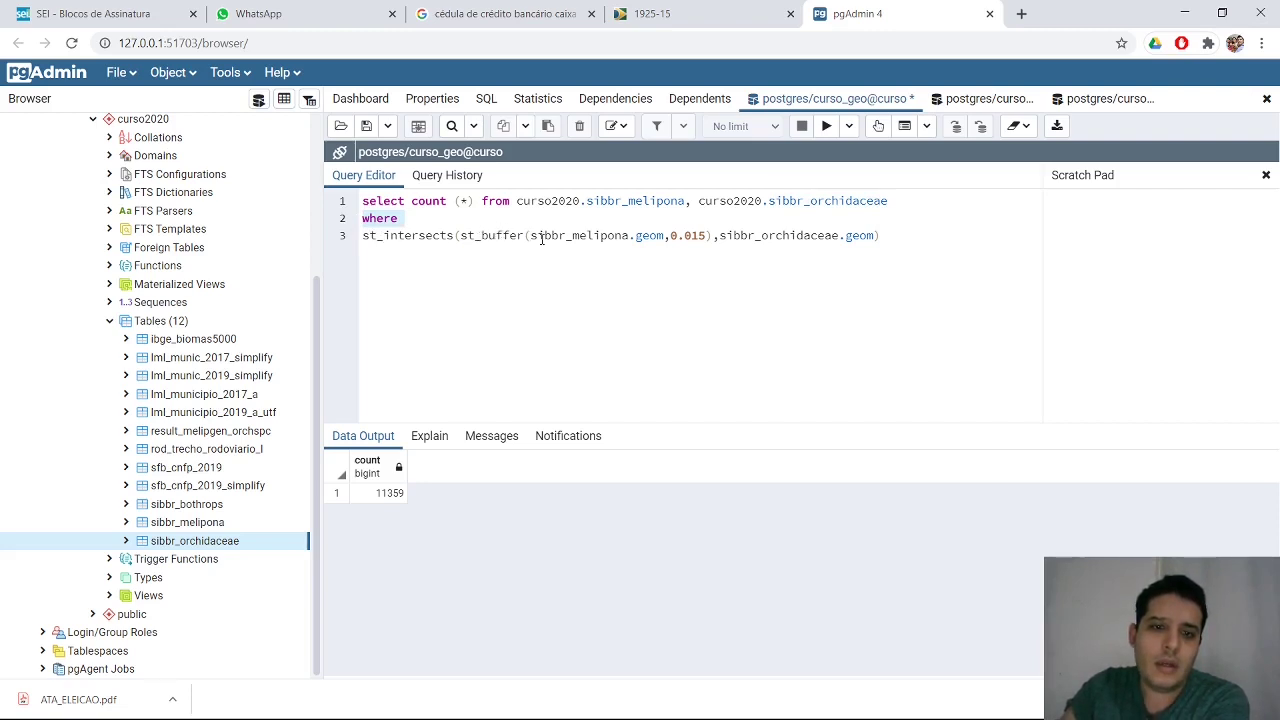
drag(531, 235, 666, 235)
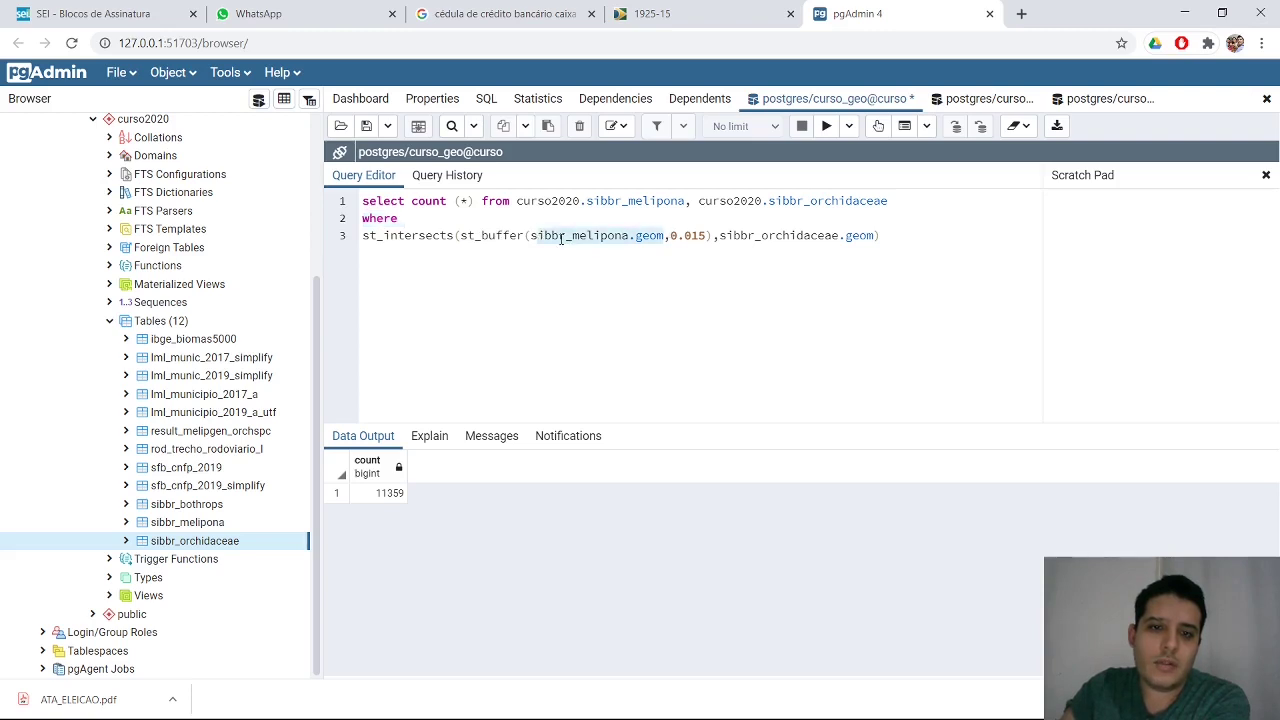
drag(670, 236, 708, 236)
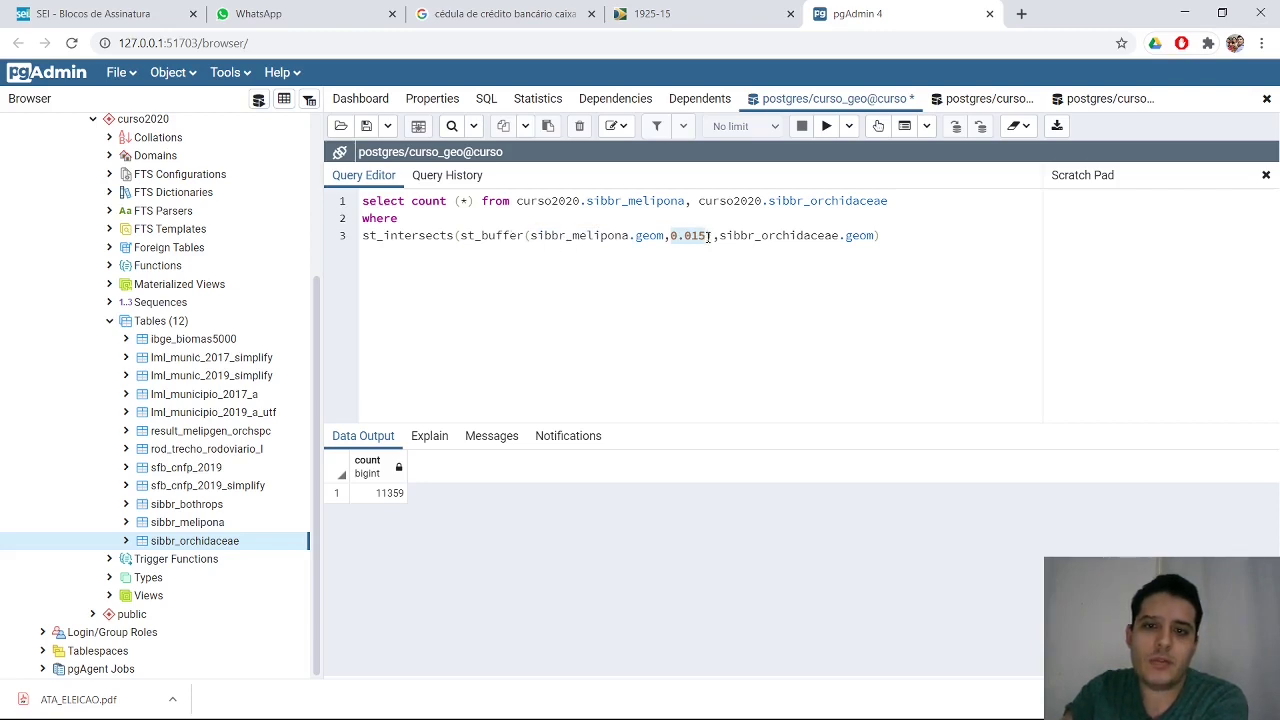
drag(718, 236, 878, 237)
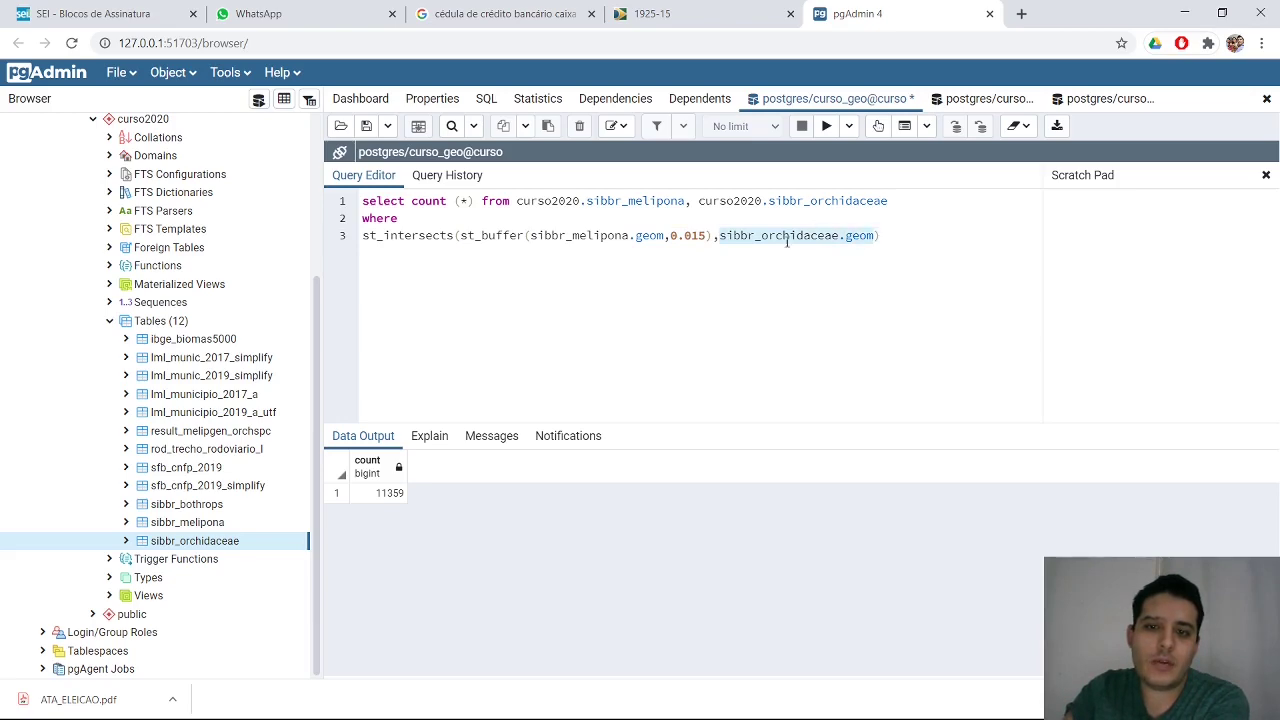
- Try to run the count query, establish a new database session, and clear the partial text selection
click(825, 133)
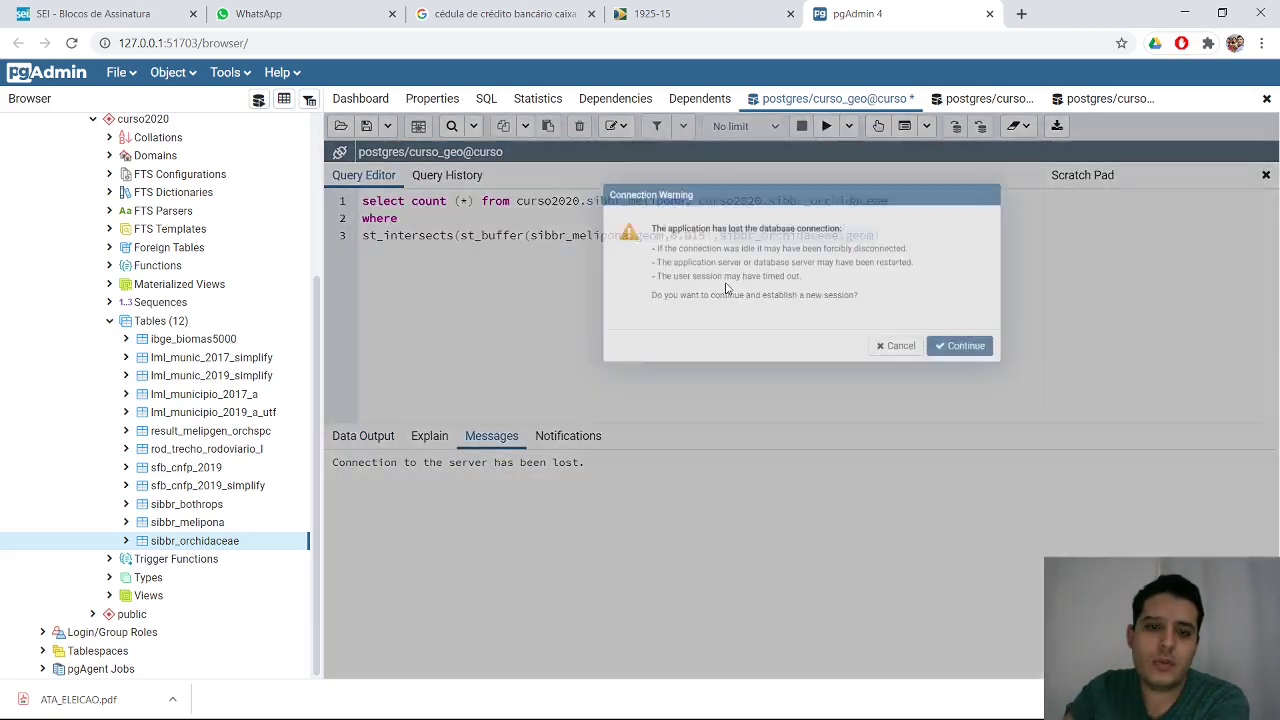
click(988, 367)
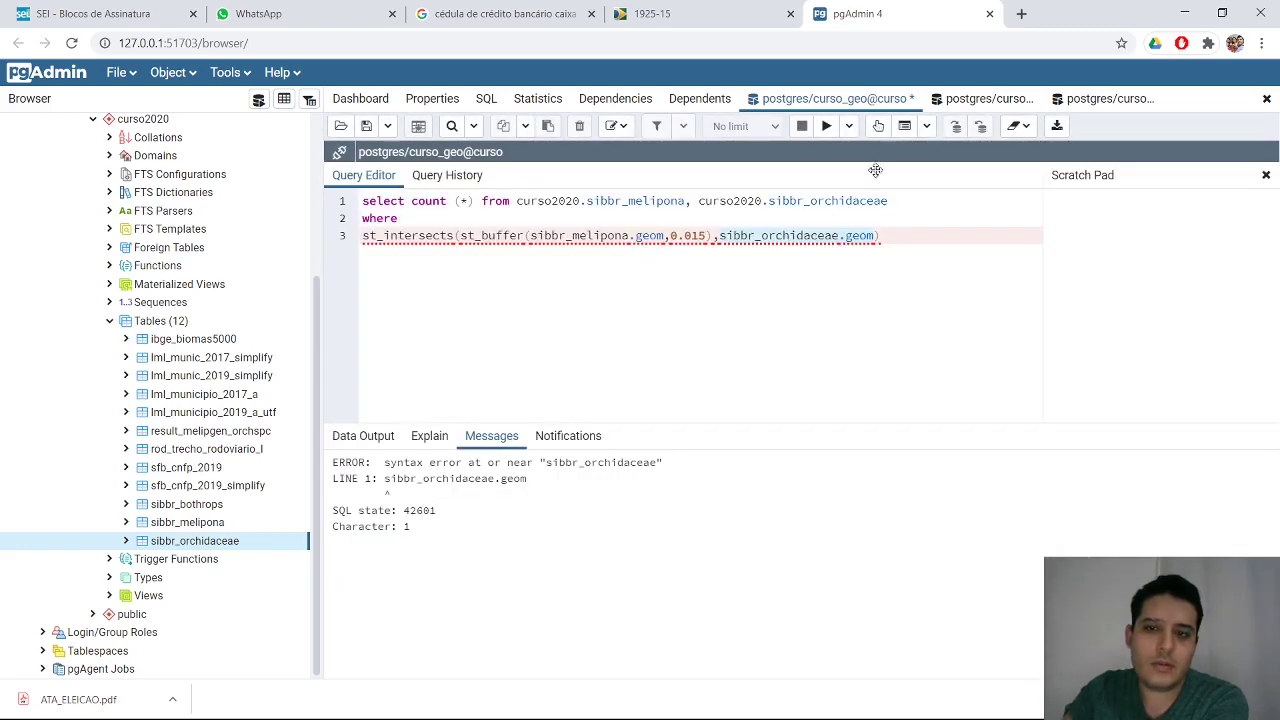
click(826, 126)
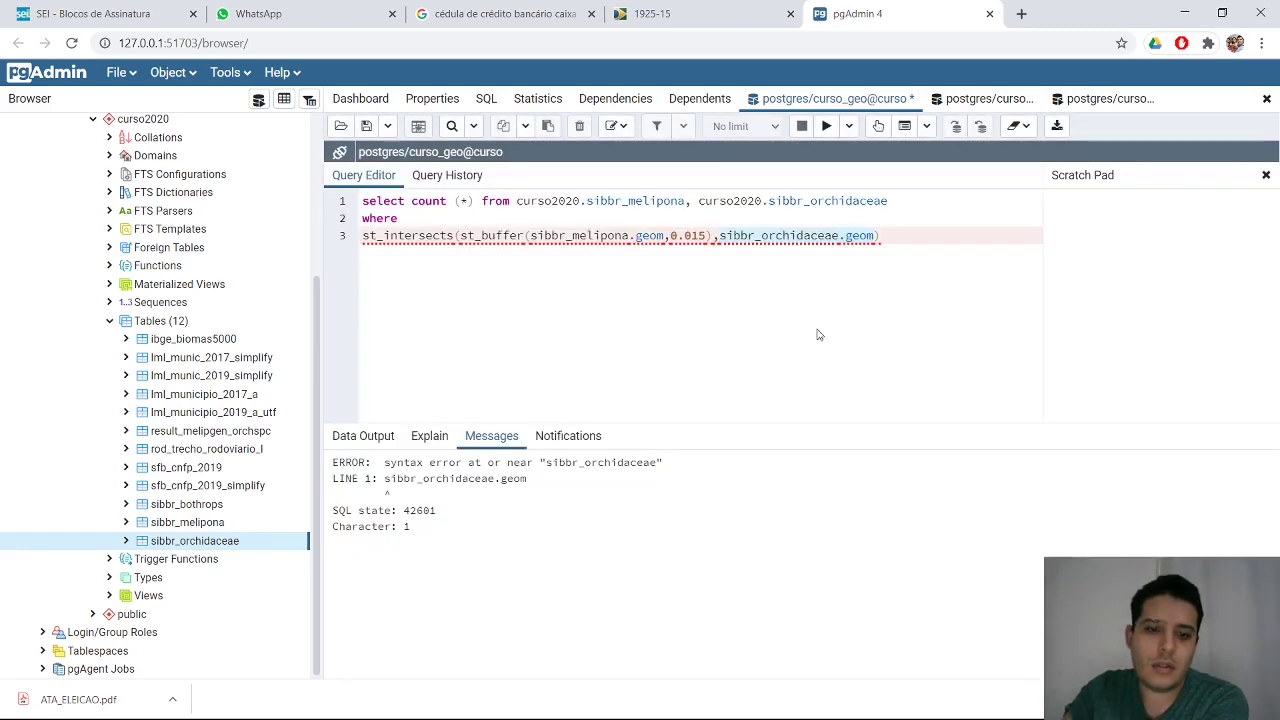
click(785, 330)
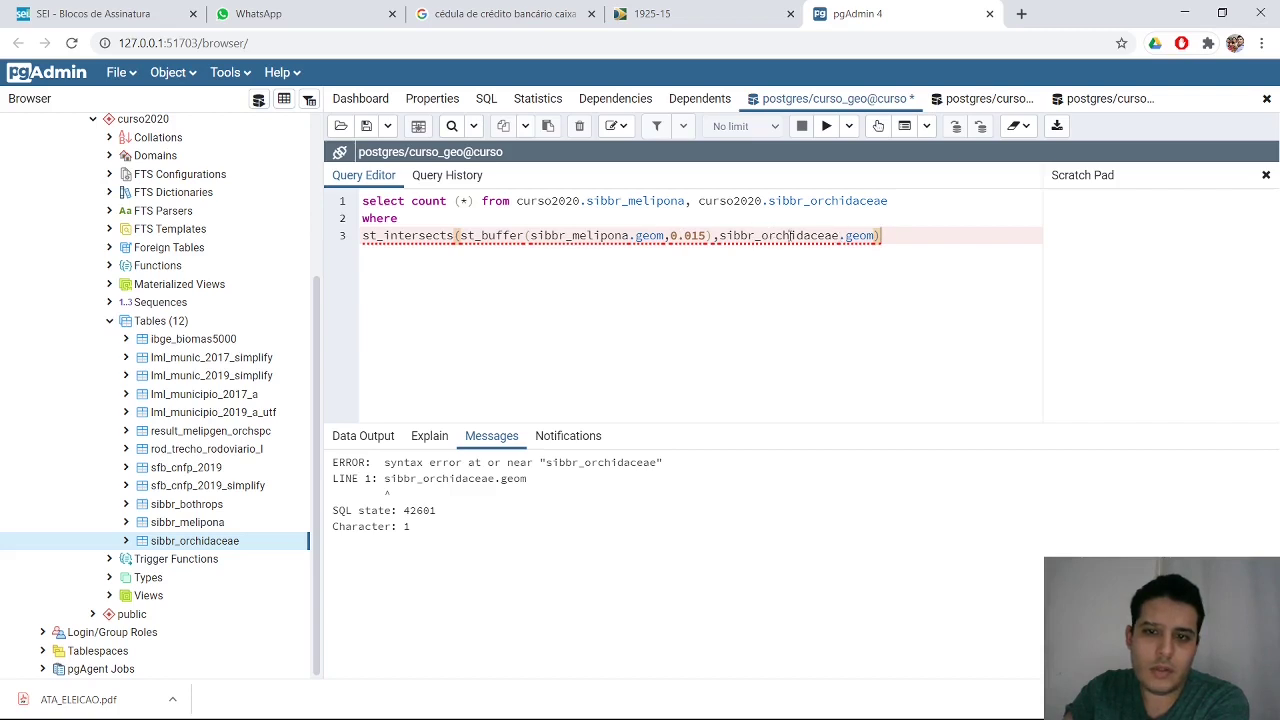
- Insert a blank line after the where keyword of the count query and run the whole query
click(717, 236)
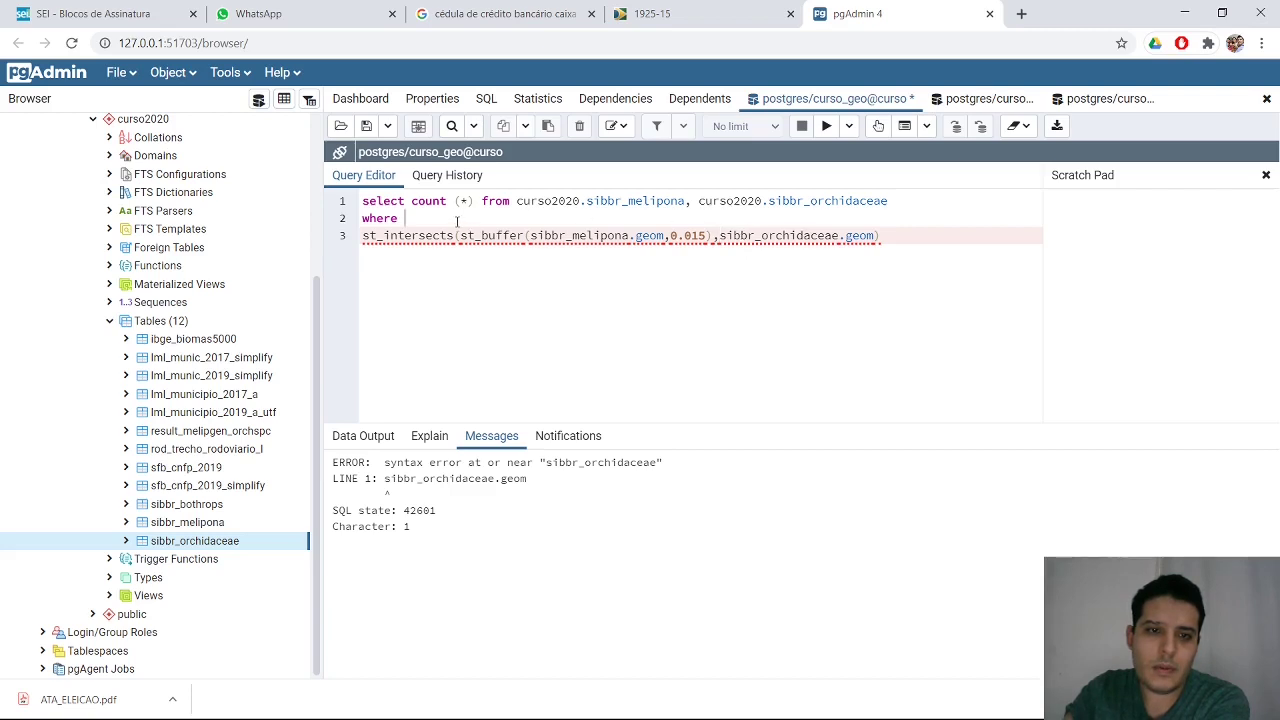
key(Return)
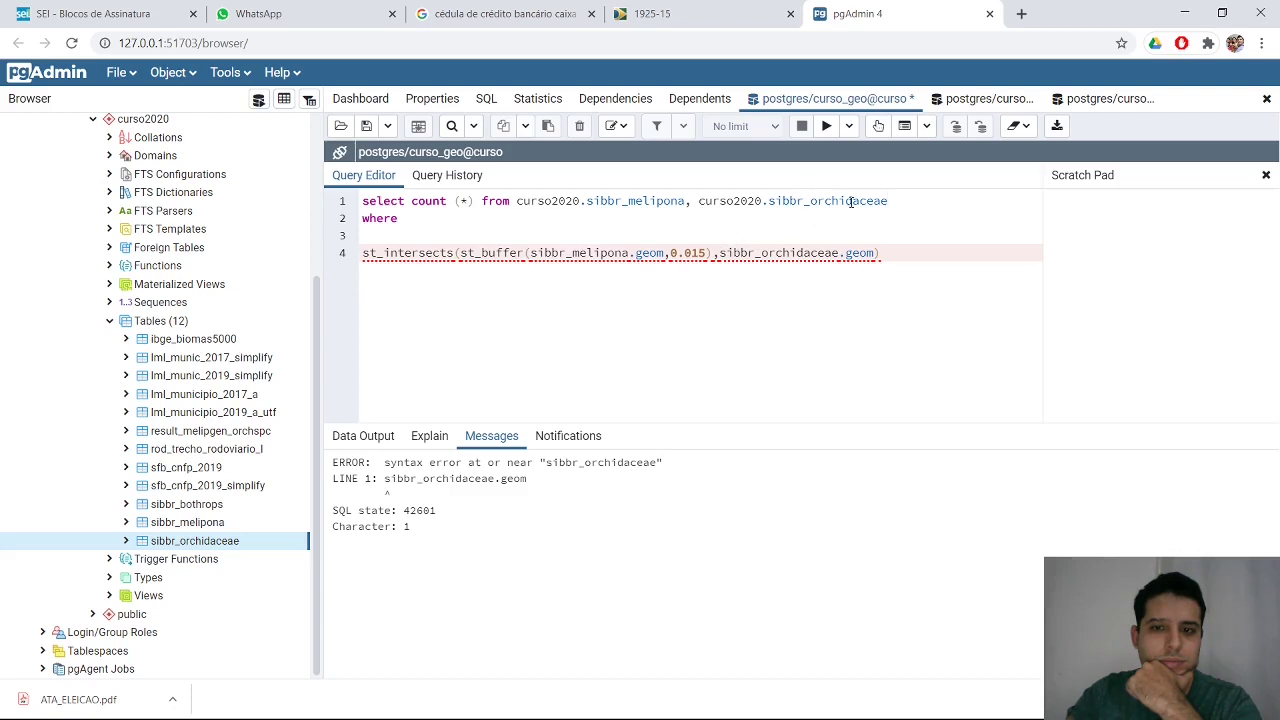
click(826, 125)
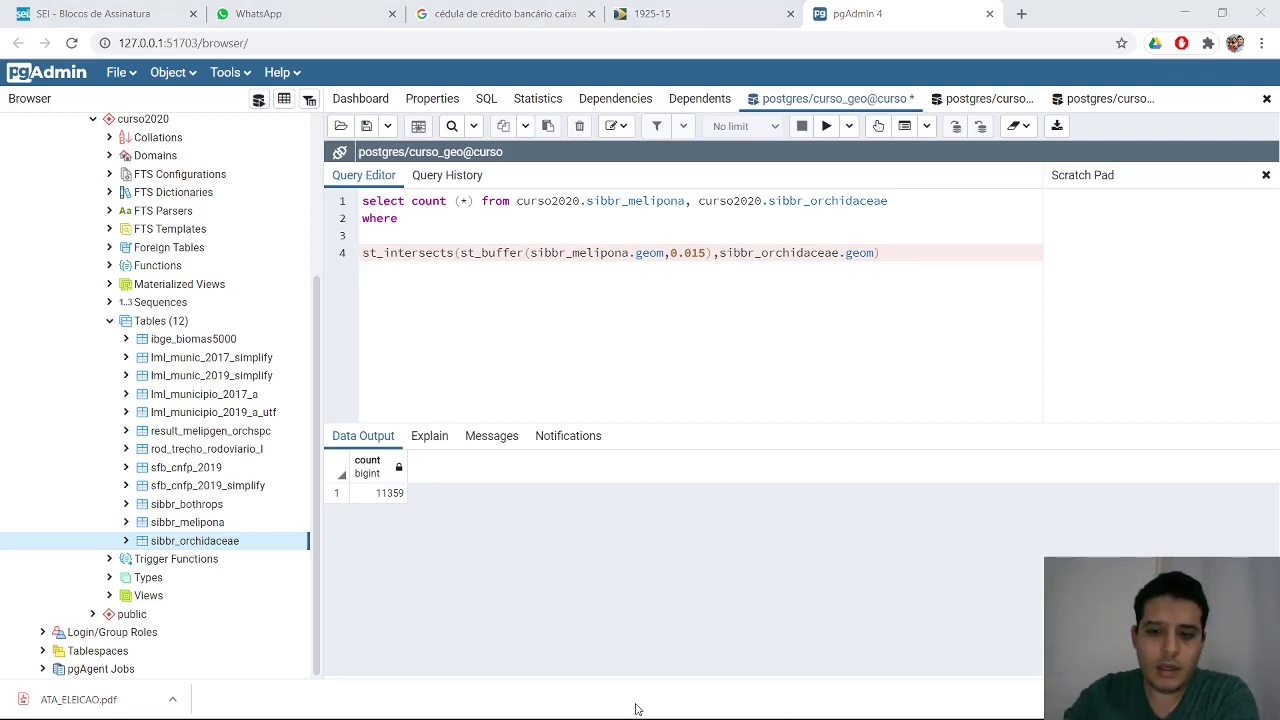
click(638, 709)
click(518, 320)
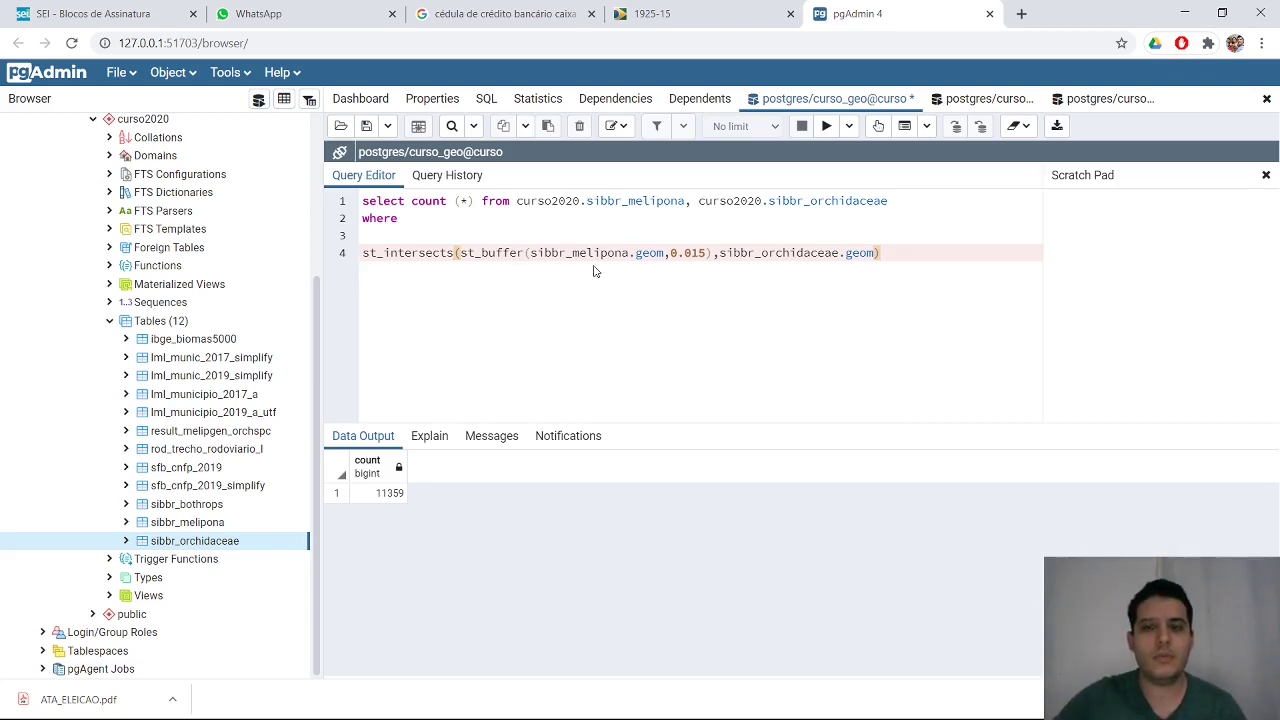
- Open the second query, which groups counts by species, and look through the columns of the sibbr_melipona table
click(965, 97)
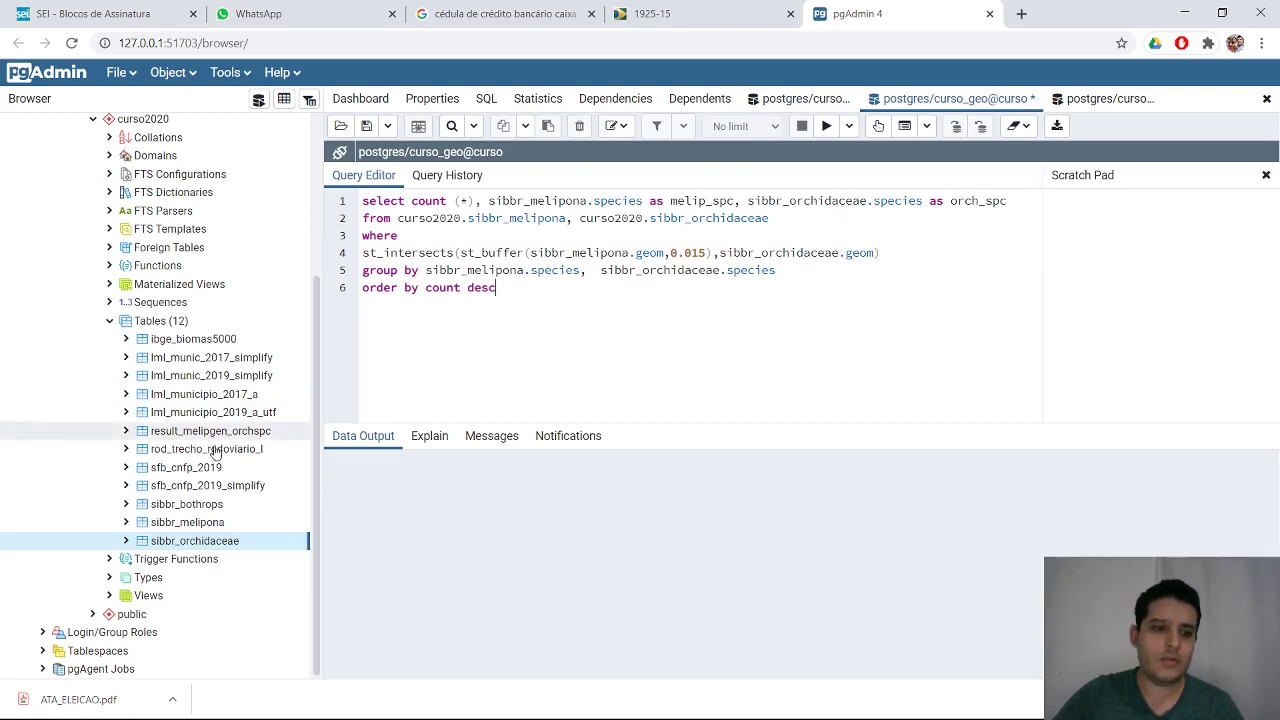
click(126, 522)
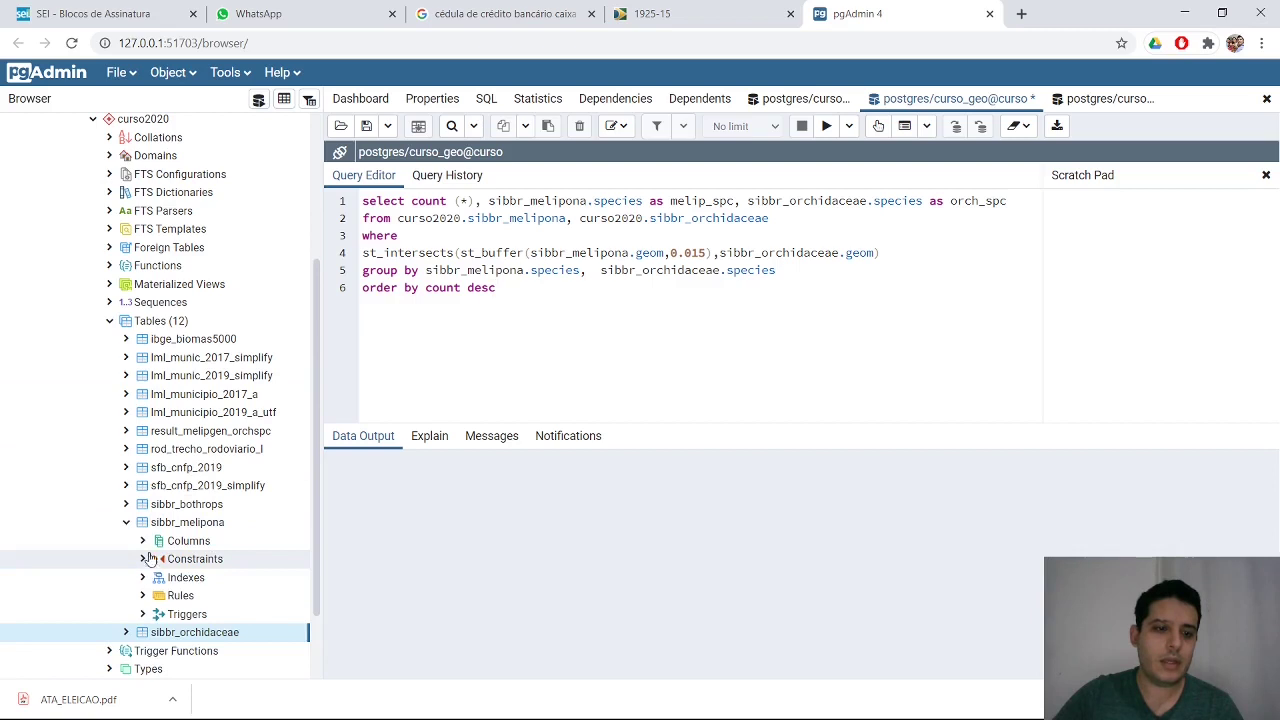
click(142, 540)
scroll(238, 540, down, 5)
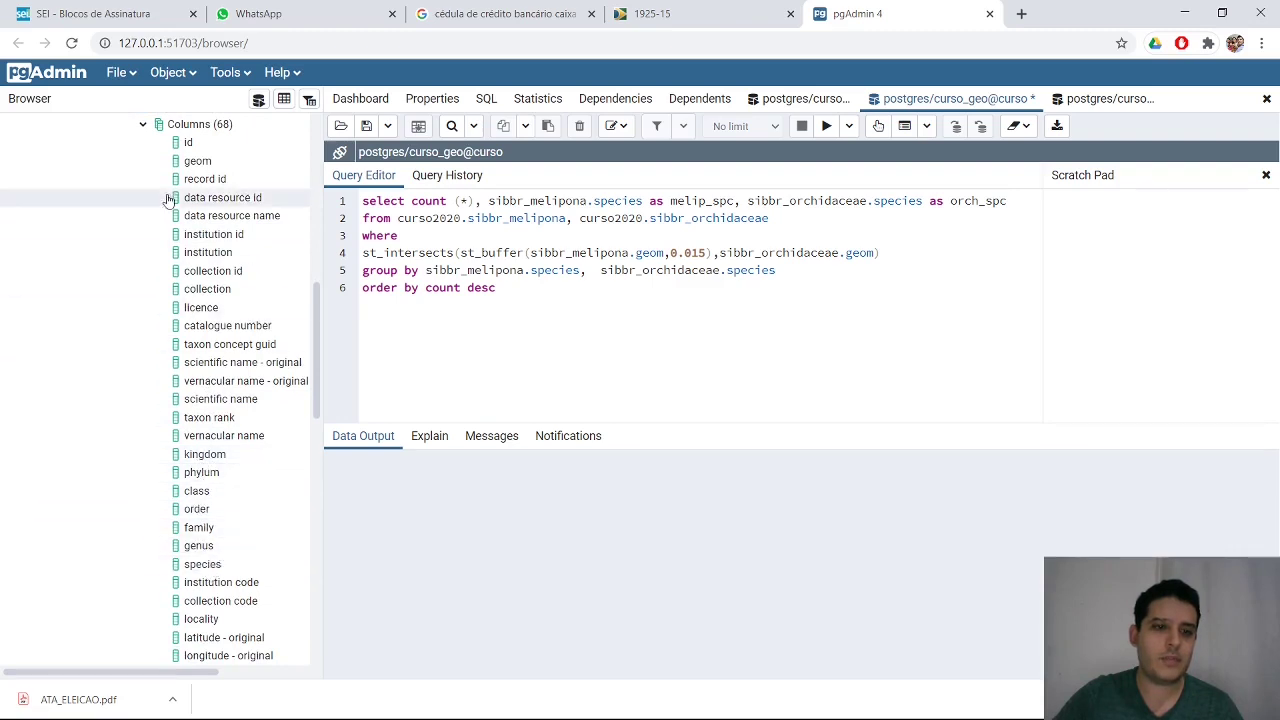
click(142, 124)
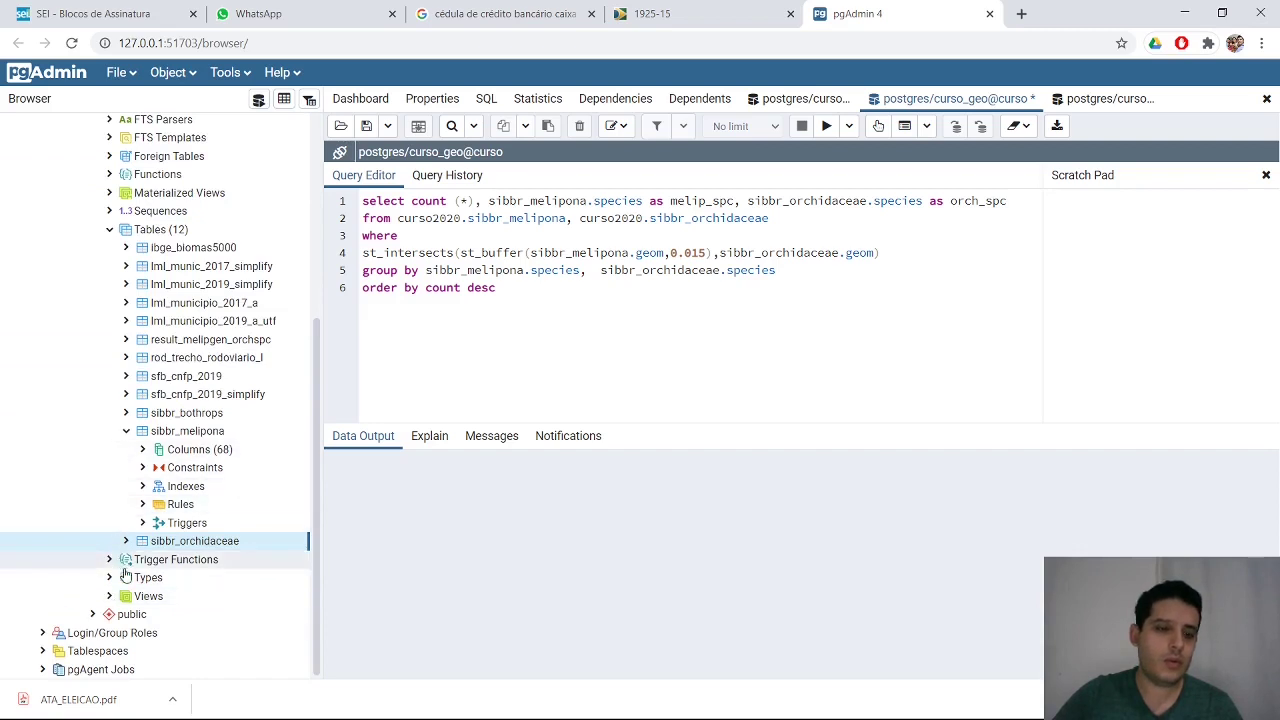
- Expand the sibbr_orchidaceae table and look through its columns down to species
click(127, 433)
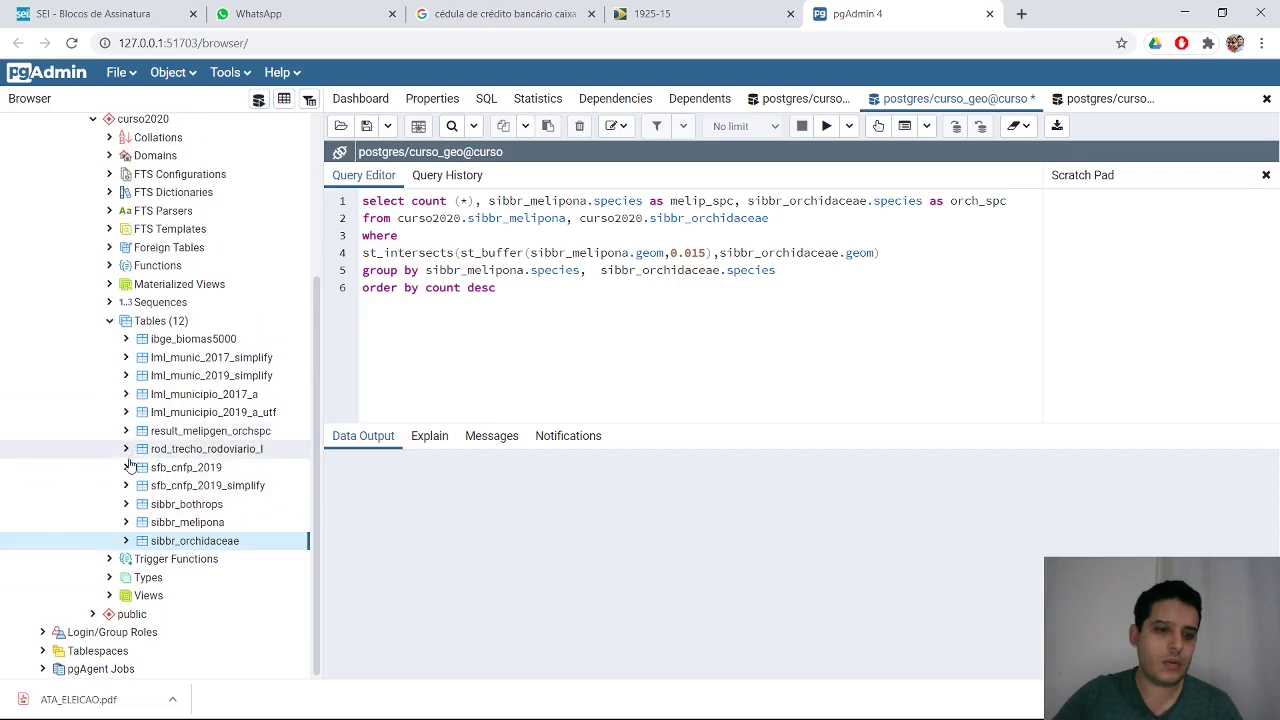
click(124, 524)
click(126, 540)
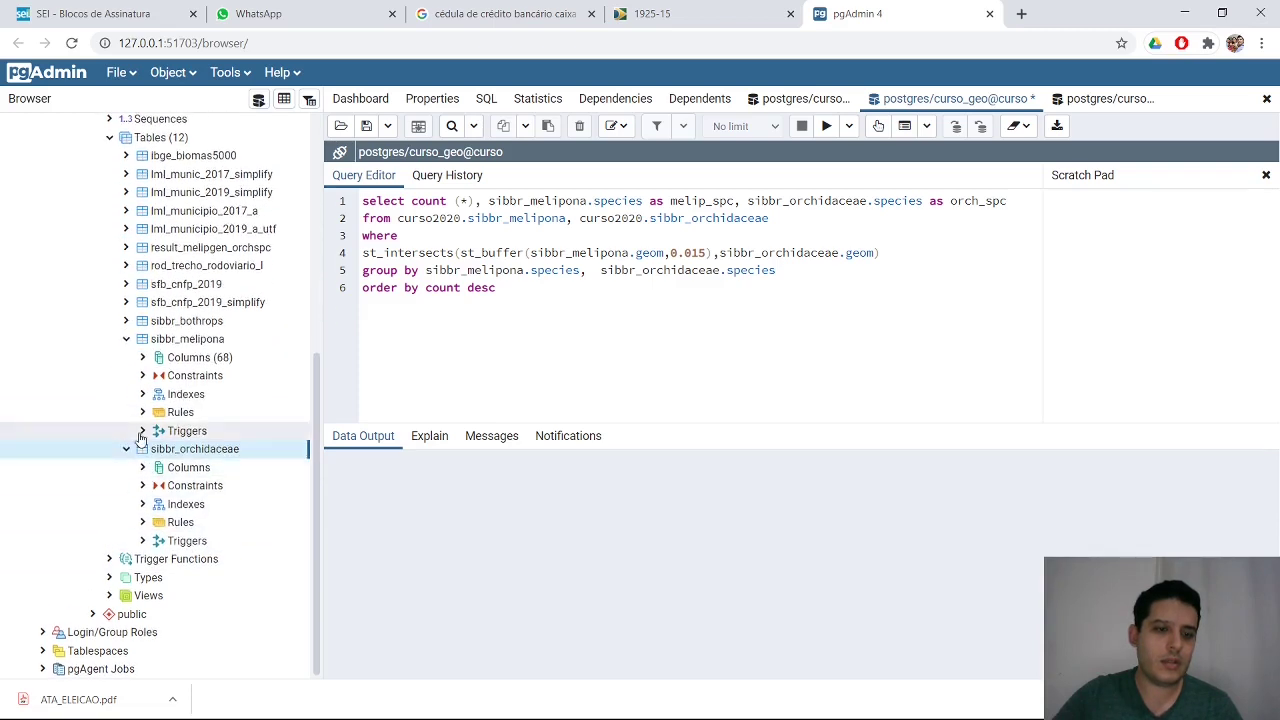
click(142, 467)
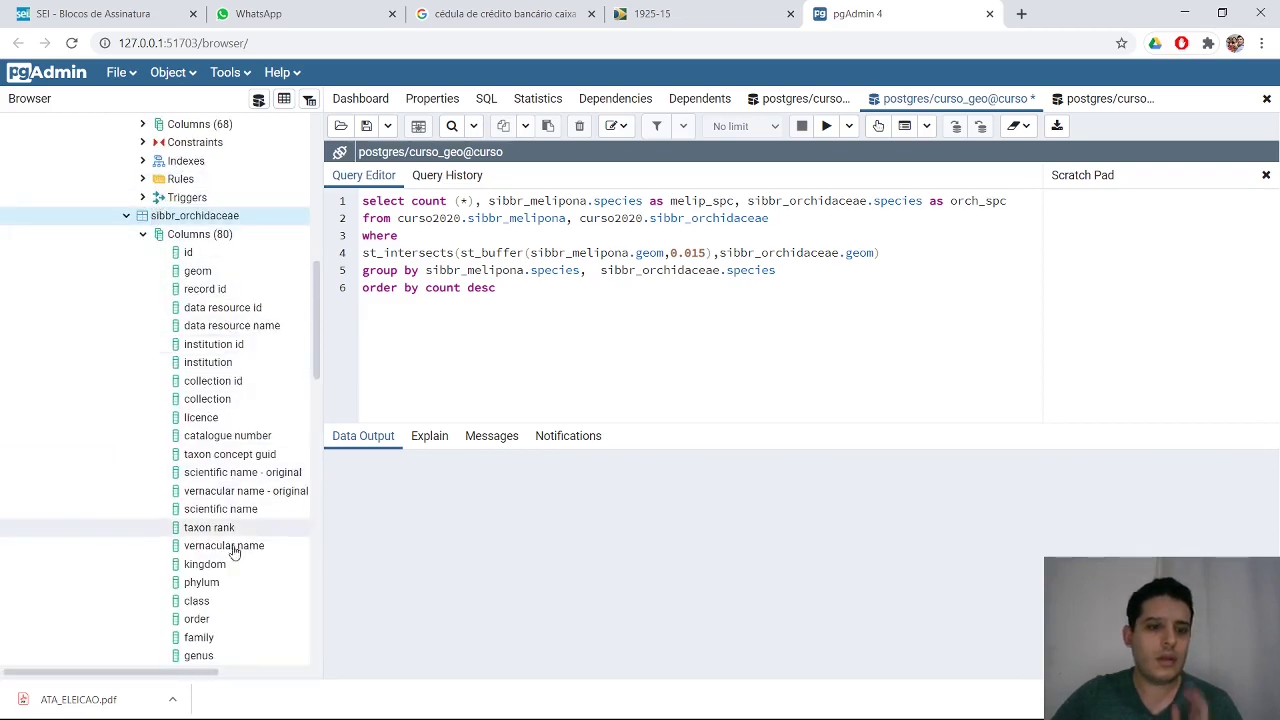
scroll(232, 641, down, 1)
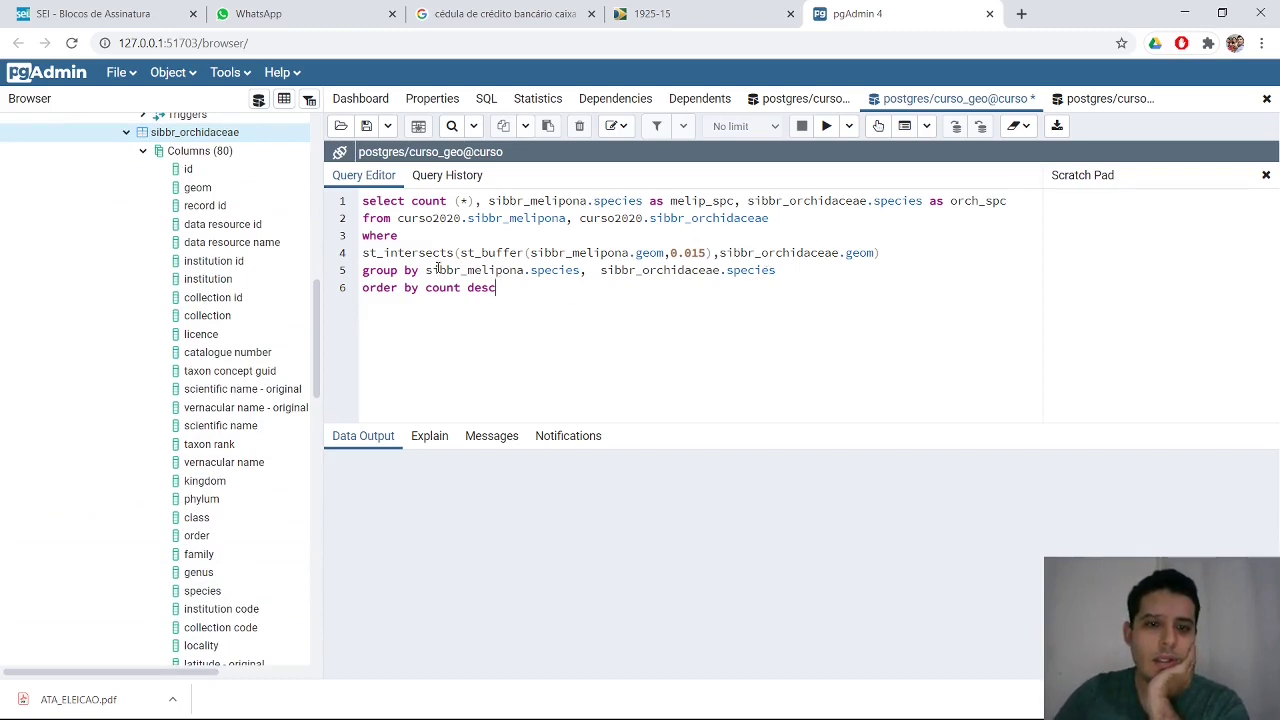
- Examine the grouped query's count (*) expression and its species columns aliased as melip_spc and orch_spc
drag(409, 202, 479, 204)
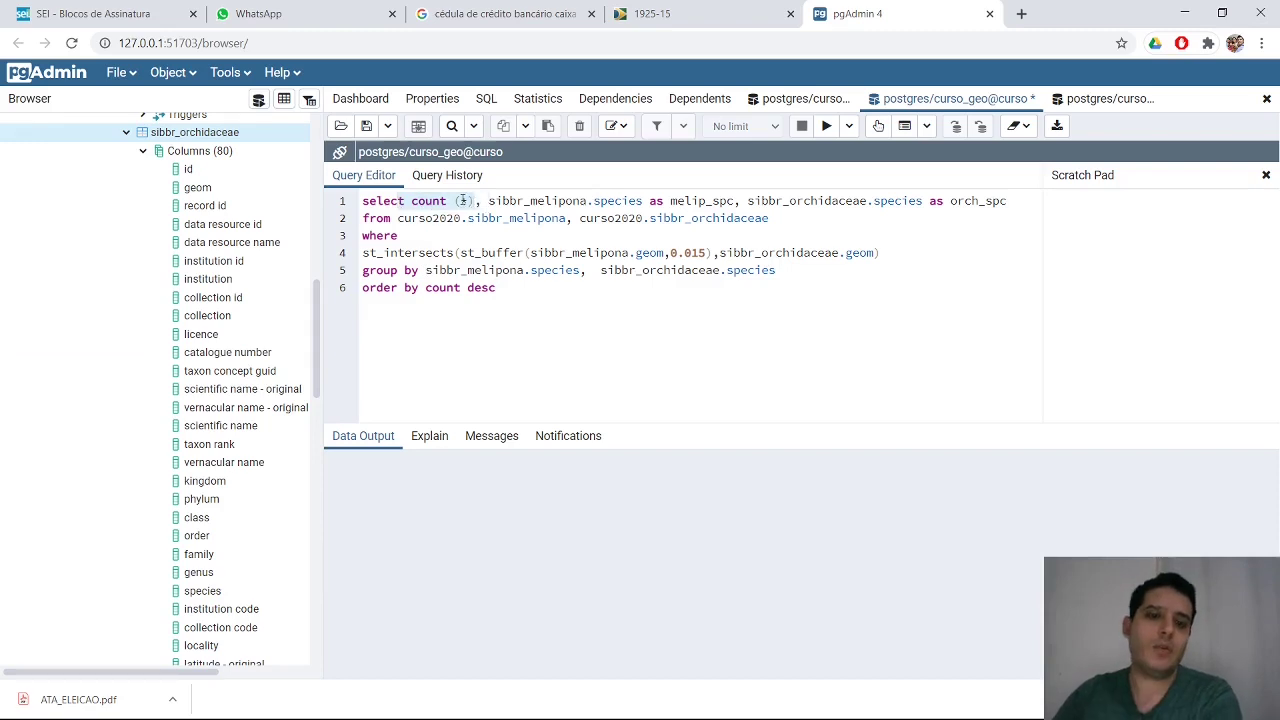
click(503, 202)
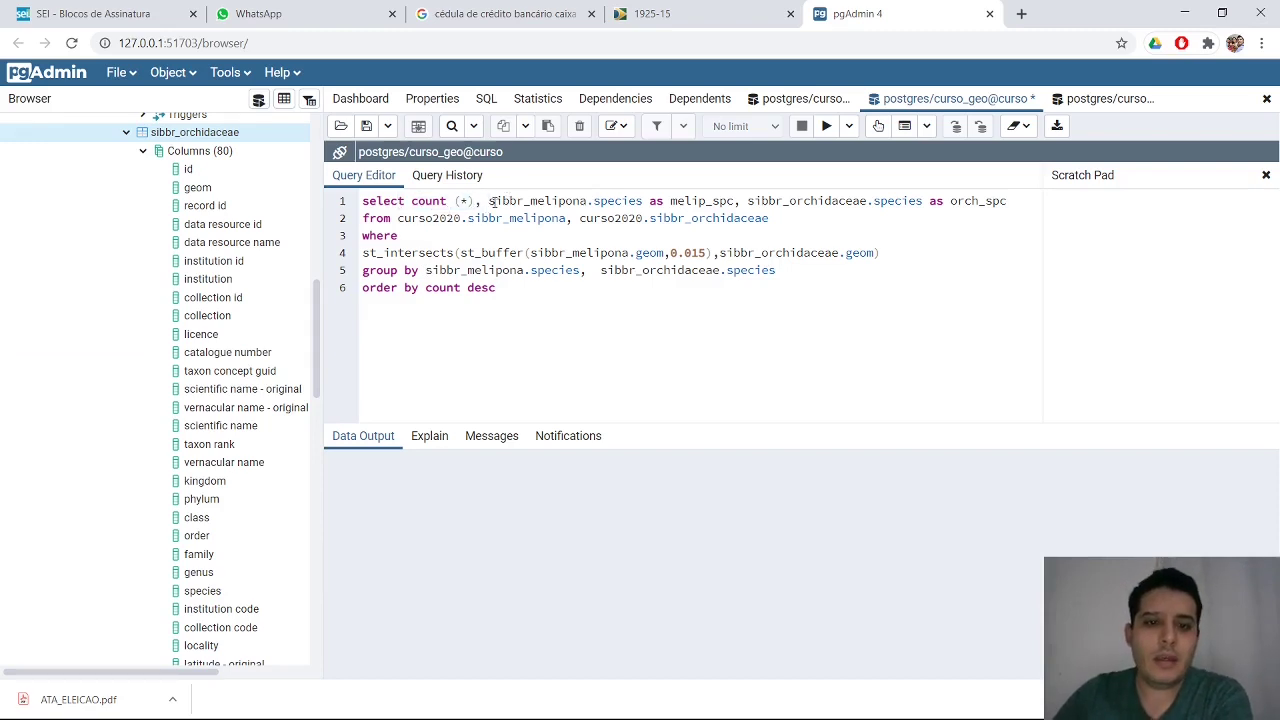
drag(487, 201, 731, 201)
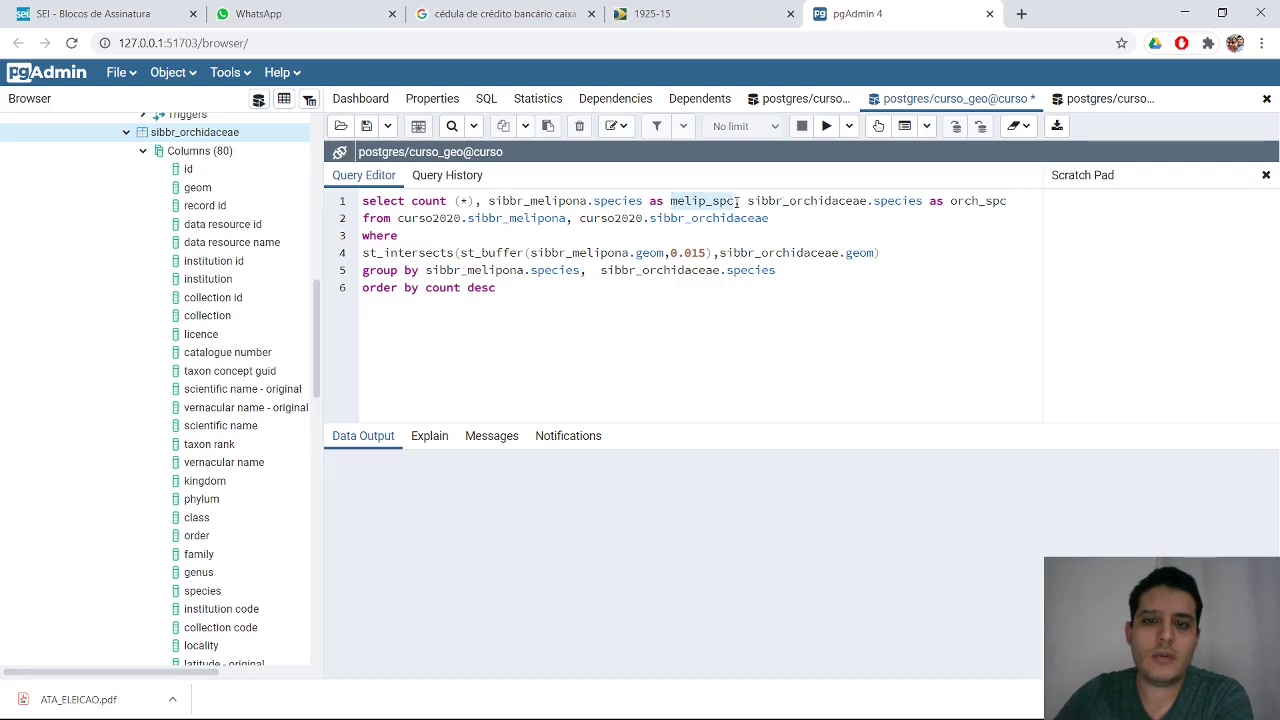
drag(750, 201, 1004, 201)
click(955, 202)
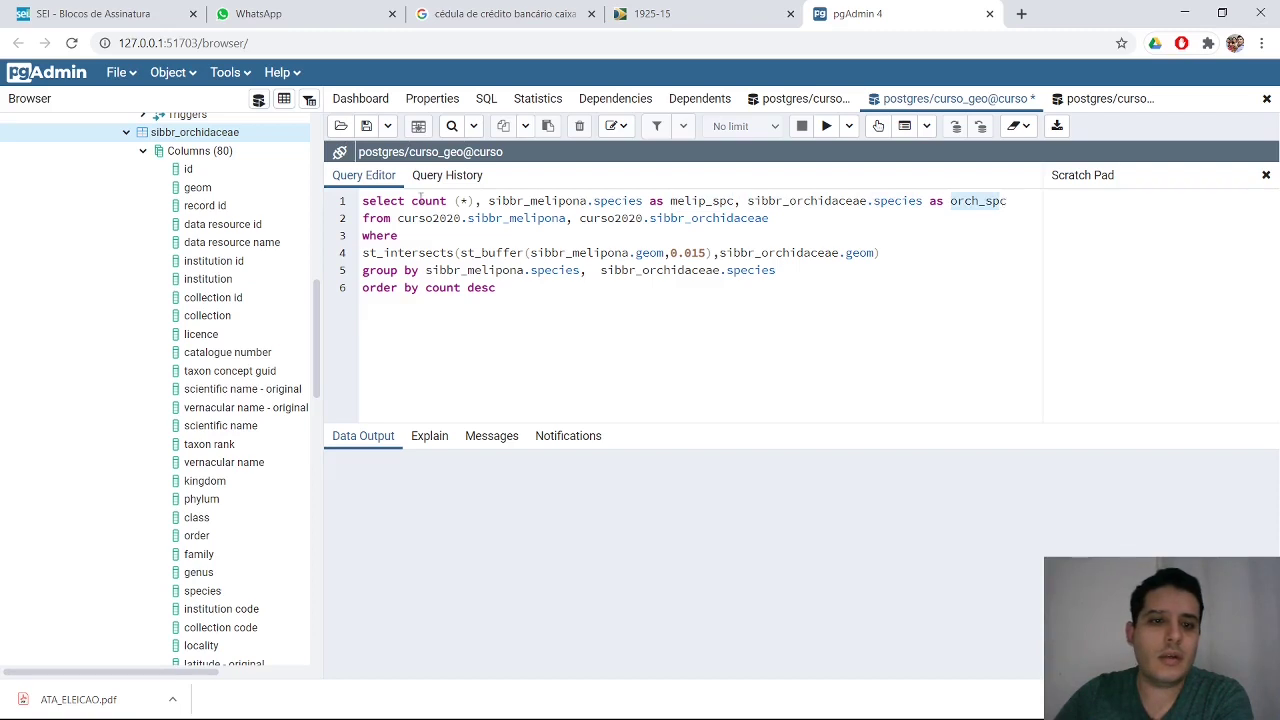
- Examine the grouped query's two source tables and its st_intersects condition with the 0.015 buffer
drag(398, 218, 766, 222)
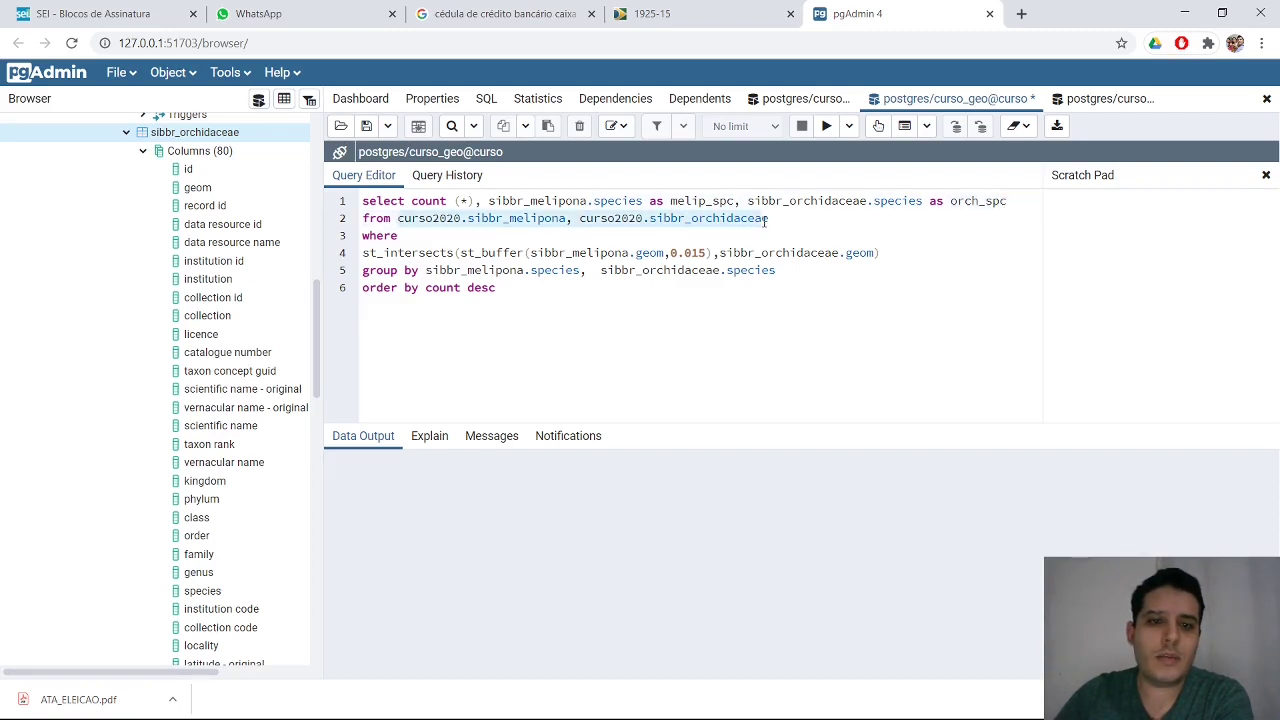
click(383, 250)
drag(364, 252, 886, 257)
click(461, 270)
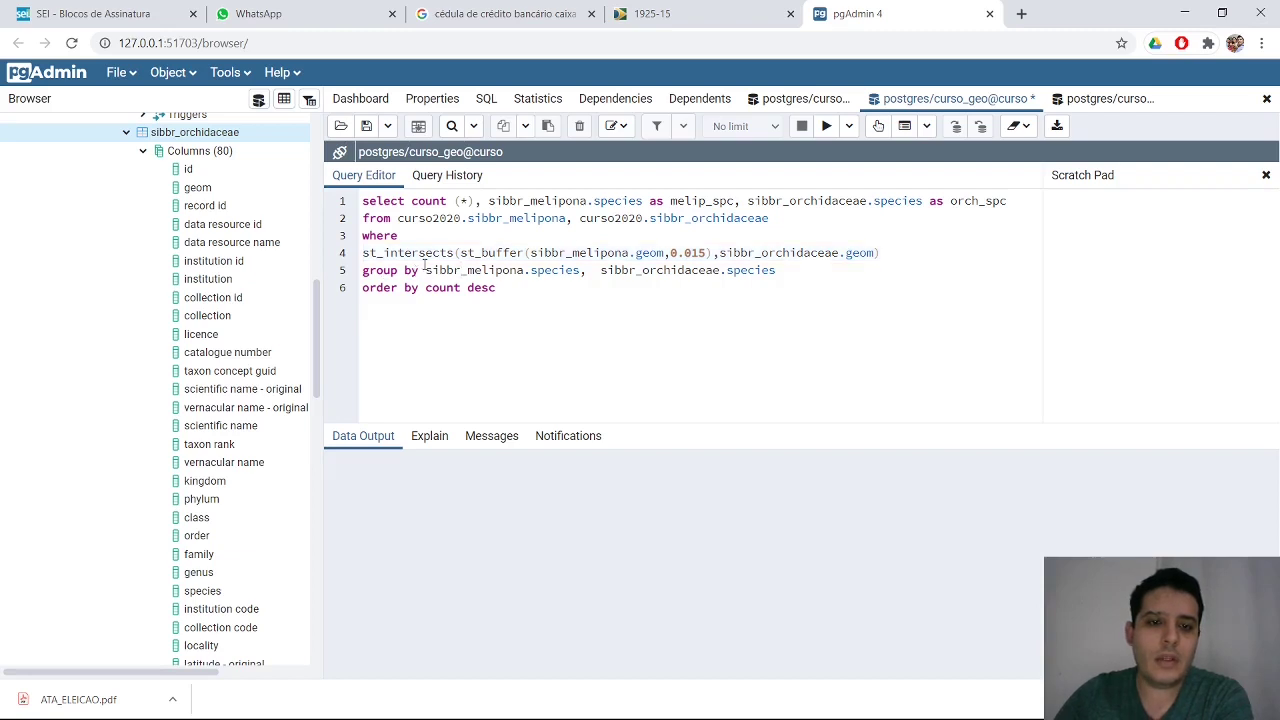
- Examine how count (*) relates to the group by species columns and the order by count desc clause
drag(412, 200, 483, 201)
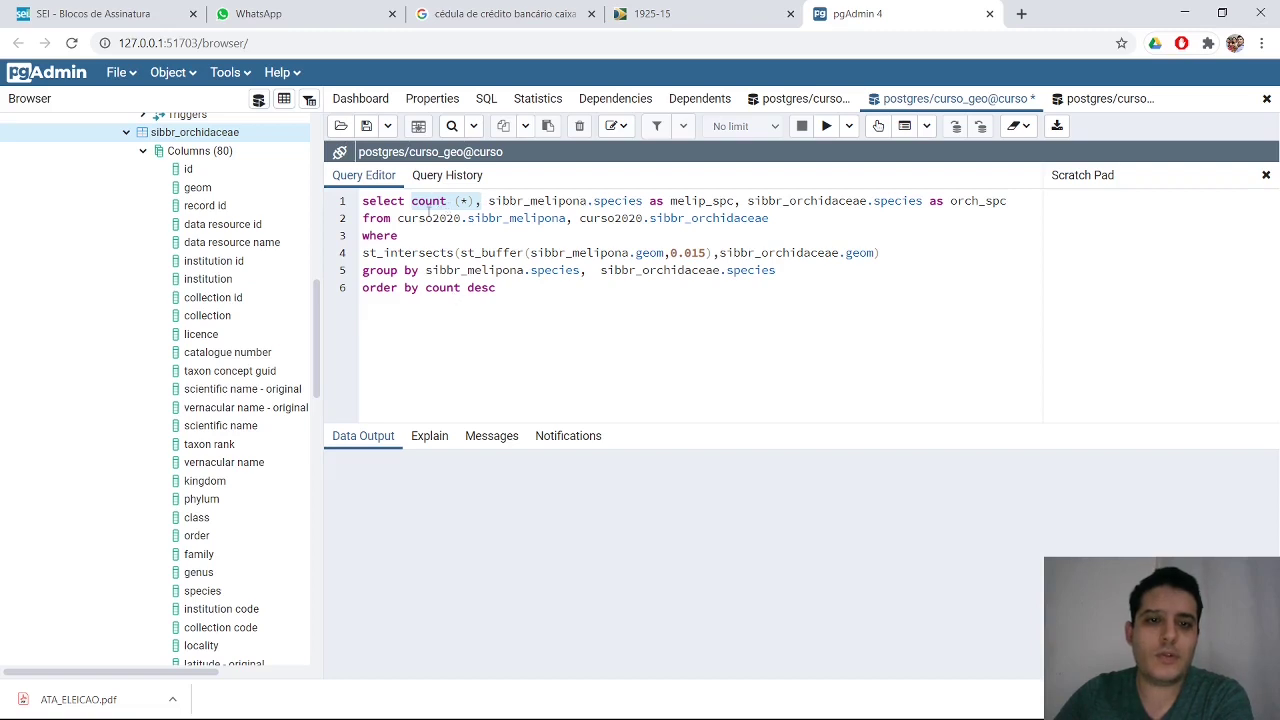
click(426, 272)
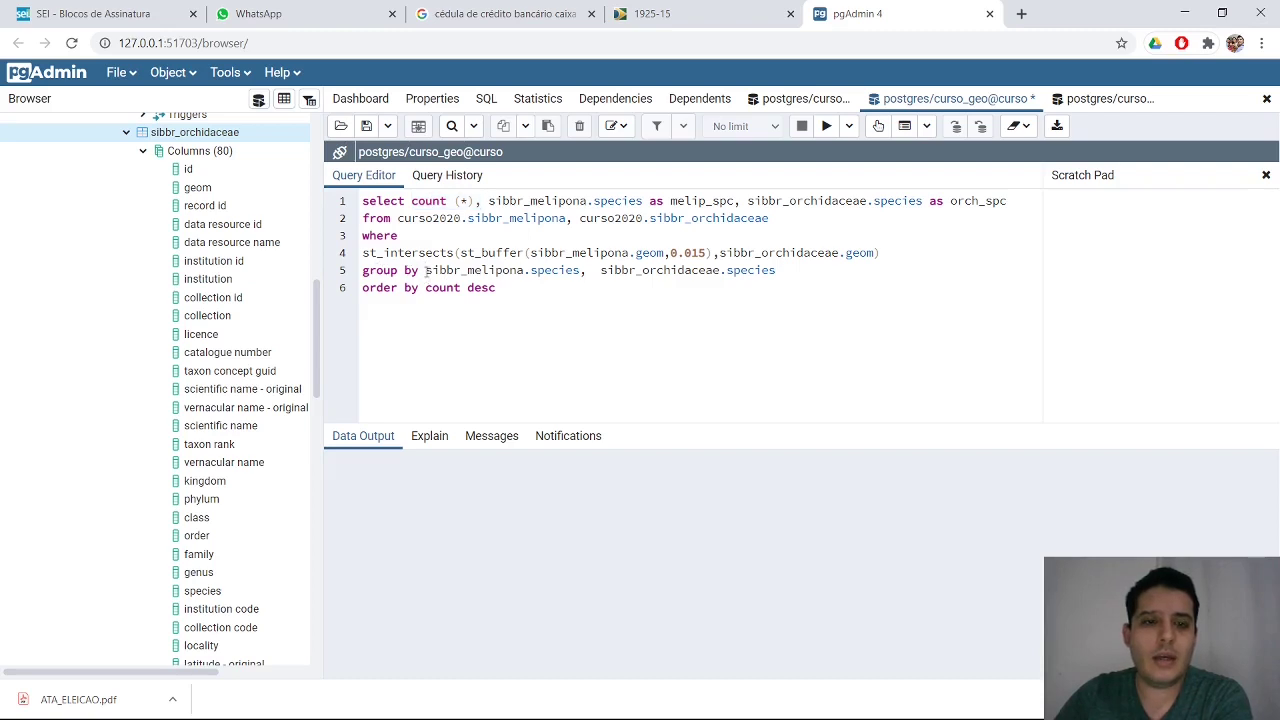
drag(426, 272, 789, 273)
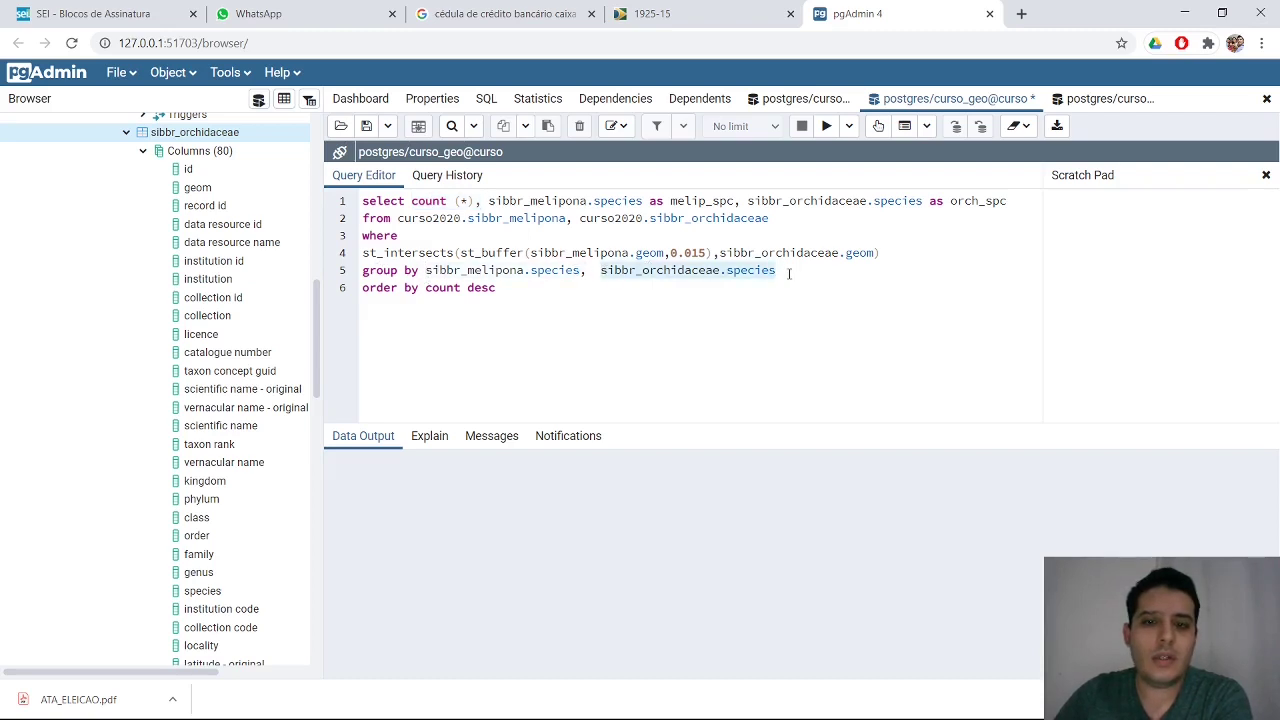
click(378, 288)
drag(432, 289, 502, 288)
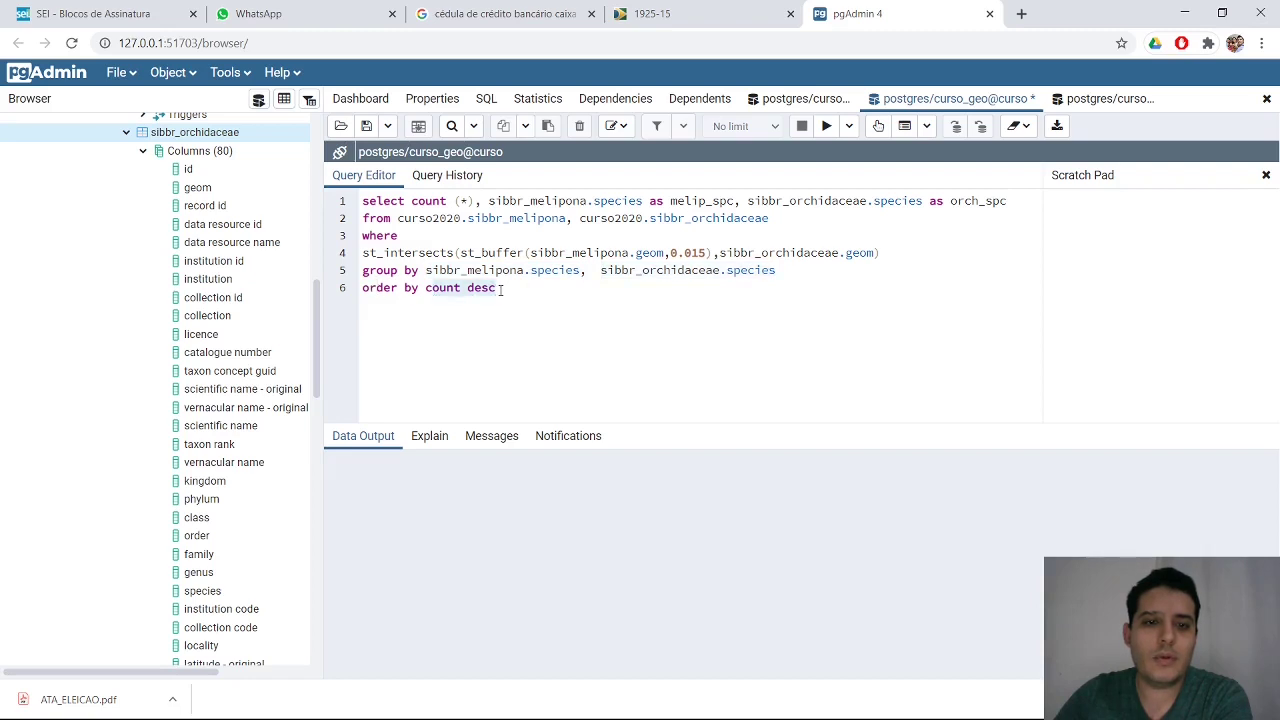
- Try to run the grouped species query and establish a new database session
click(826, 126)
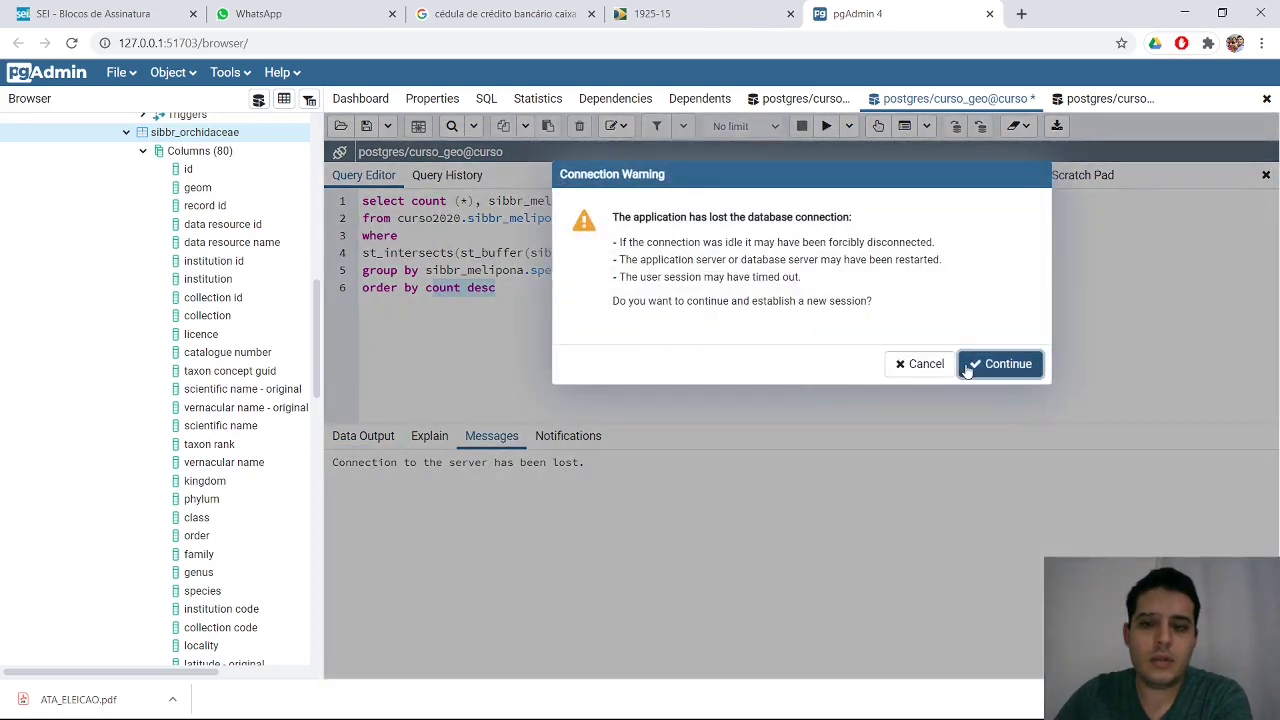
click(968, 370)
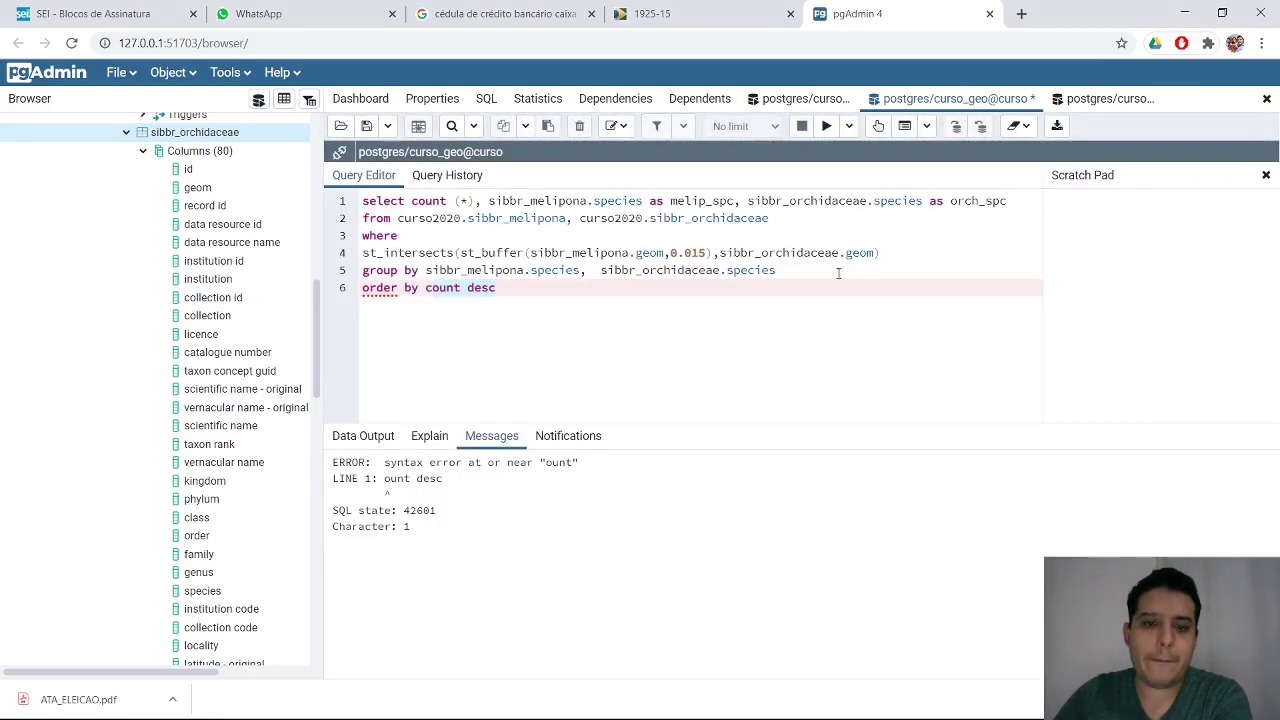
click(828, 126)
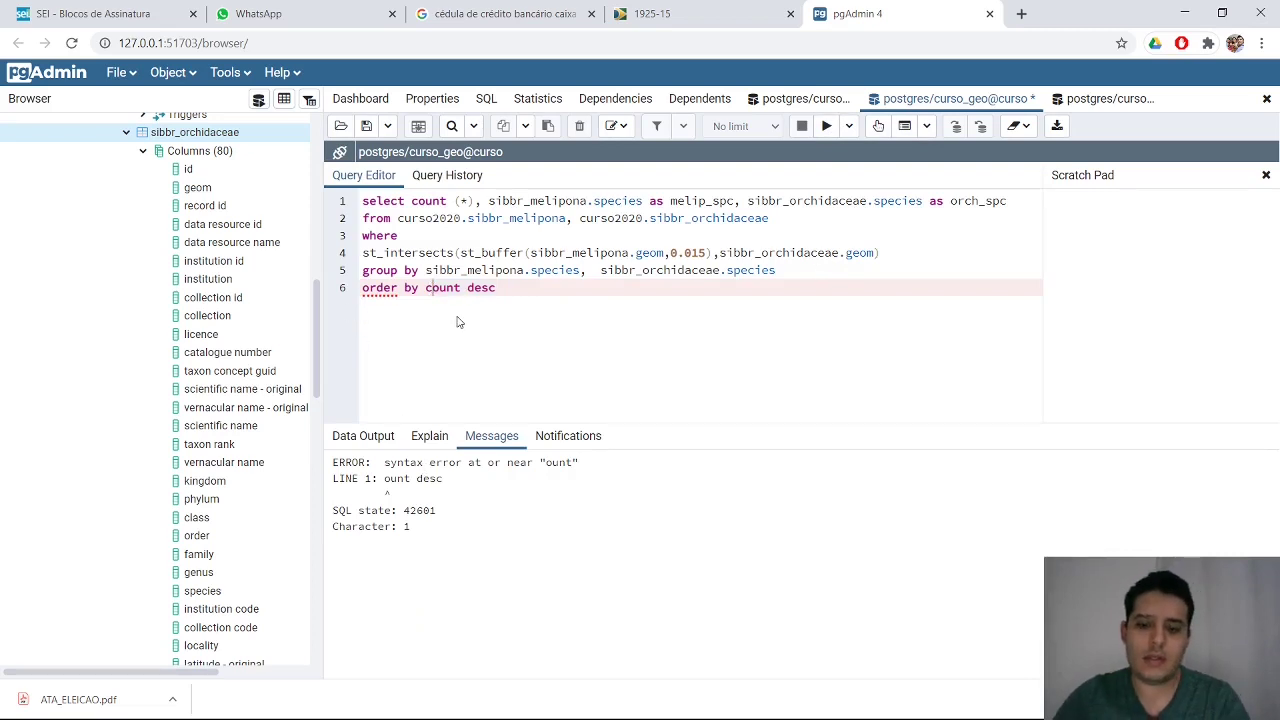
- Insert a blank line before order by count desc and run the whole grouped species query
key(BackSpace)
text(c)
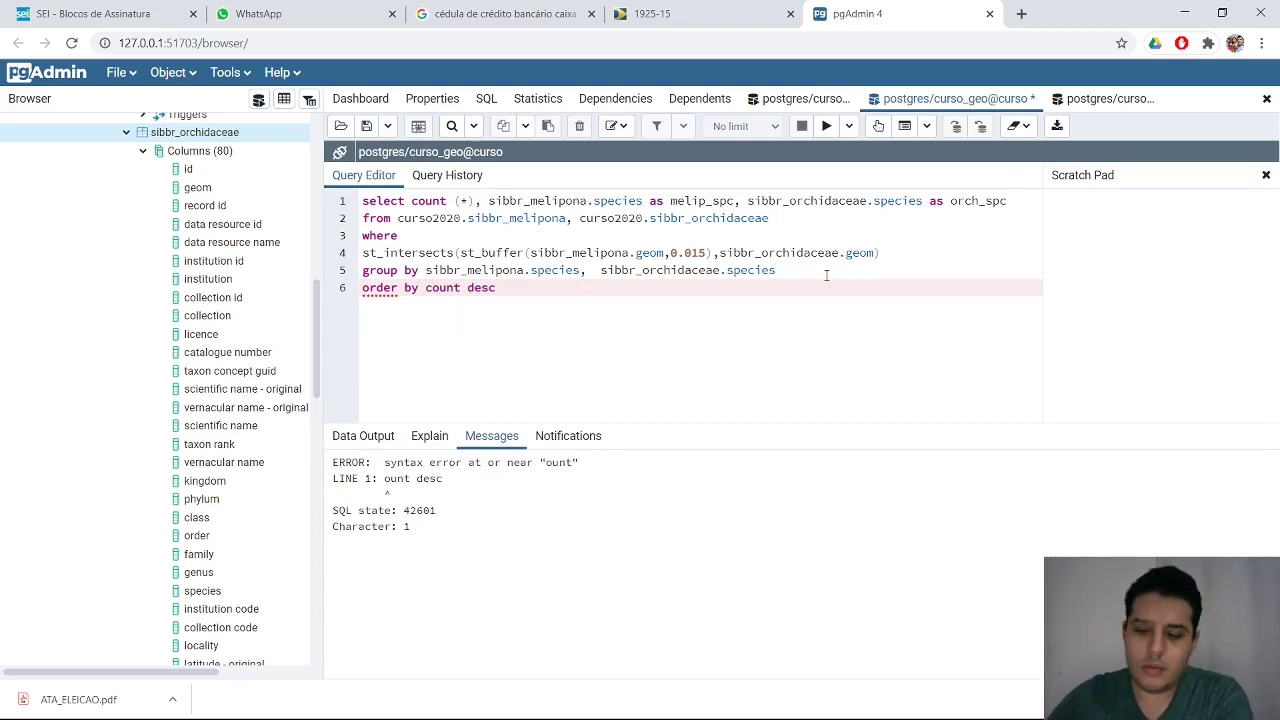
key(Return)
click(826, 126)
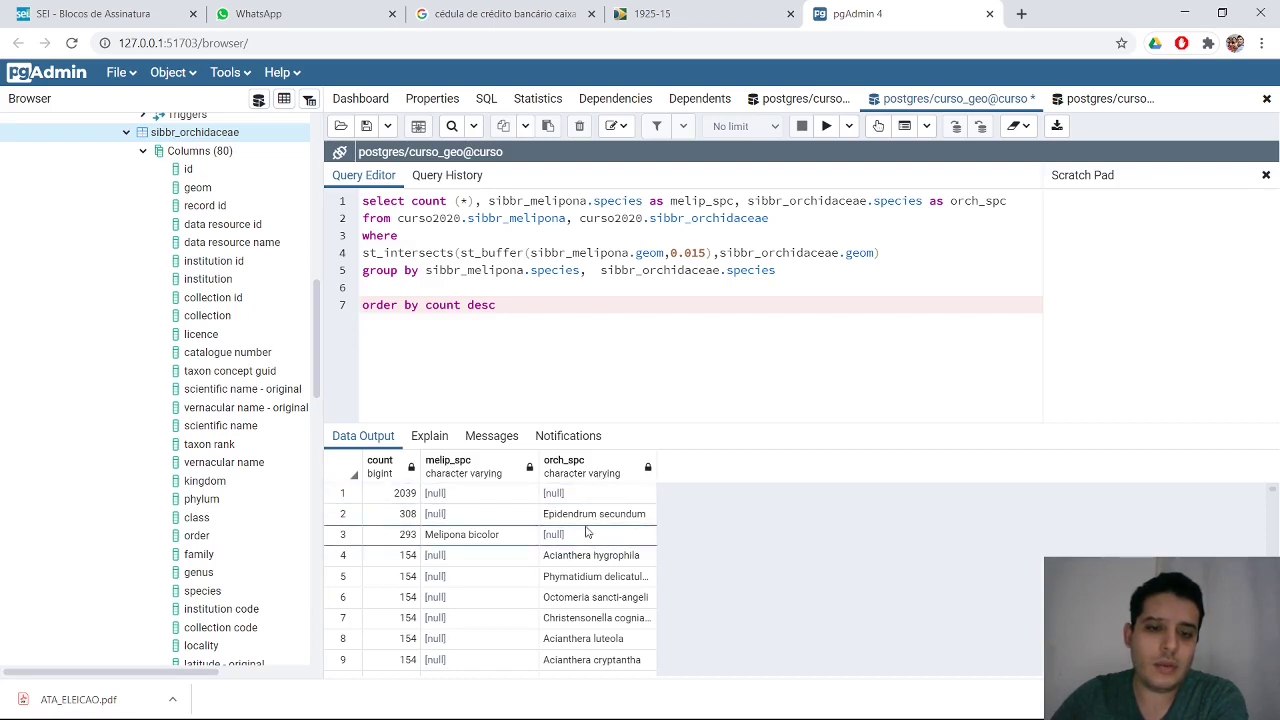
- Examine the species pair counts in the results and the taxonomic columns of the sibbr_melipona and sibbr_orchidaceae tables
scroll(495, 537, down, 8)
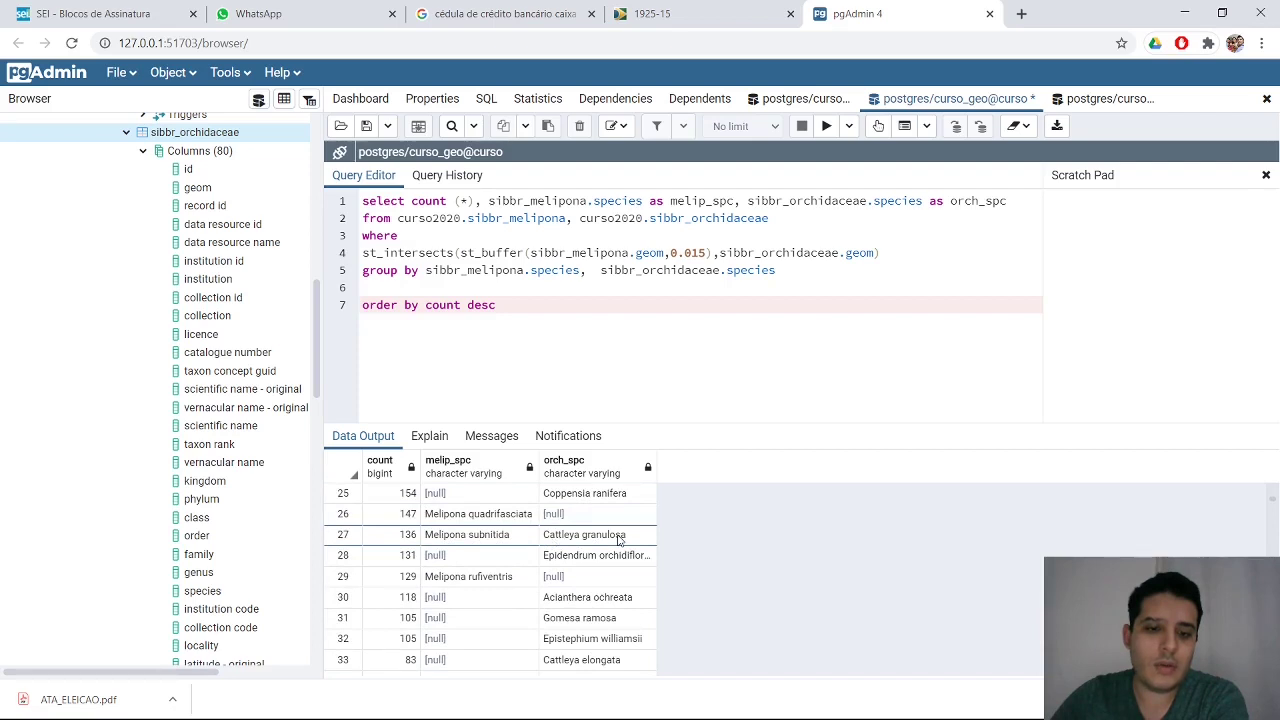
scroll(547, 541, down, 3)
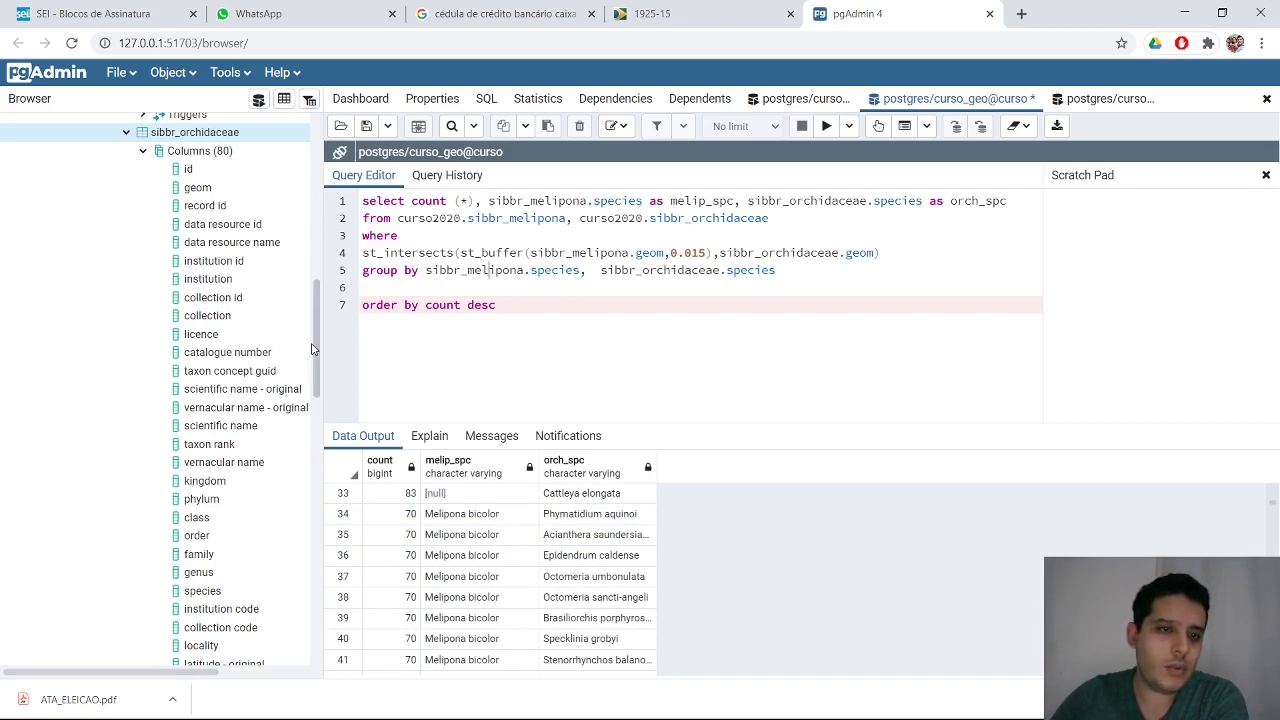
scroll(221, 305, up, 3)
click(126, 258)
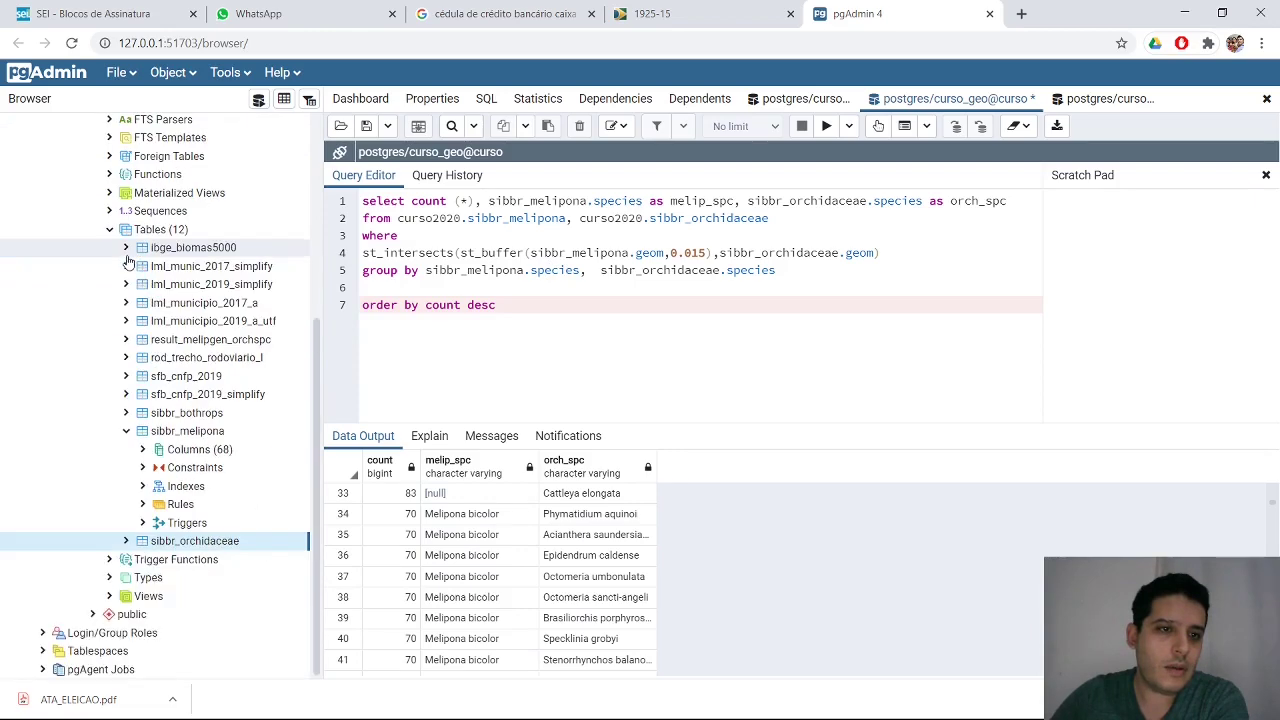
click(142, 449)
scroll(234, 551, down, 10)
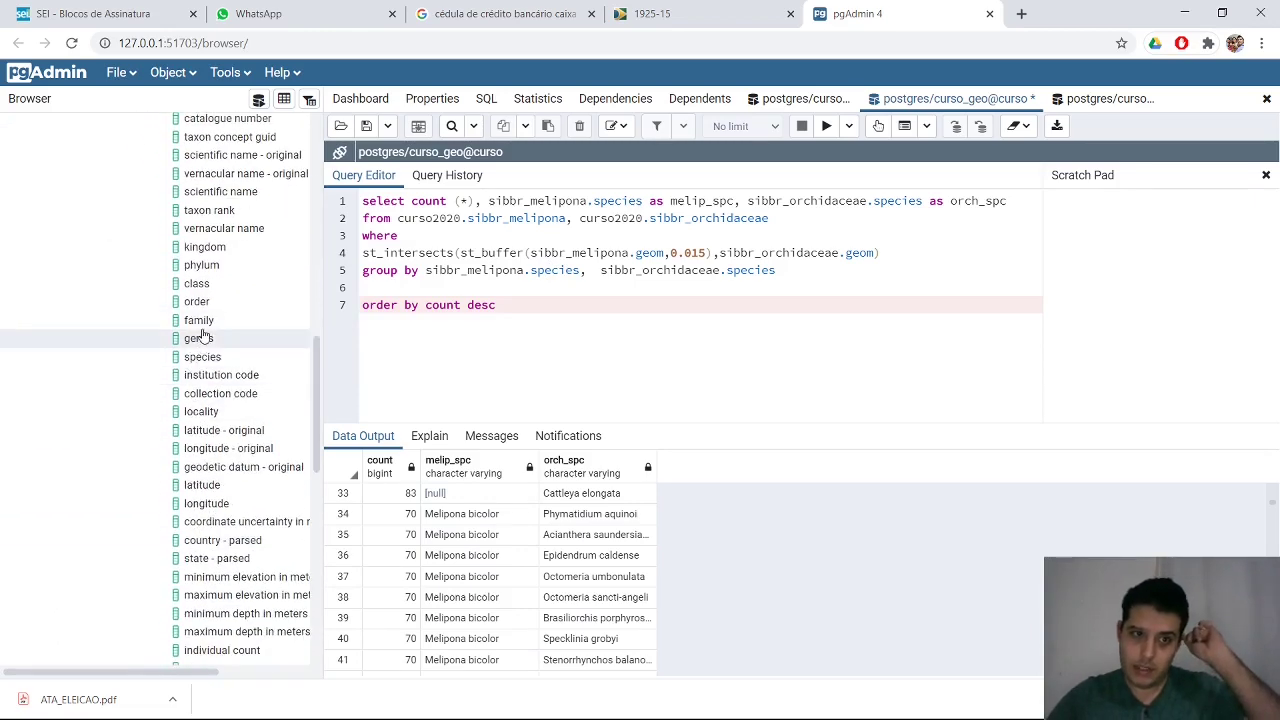
scroll(320, 383, up, 5)
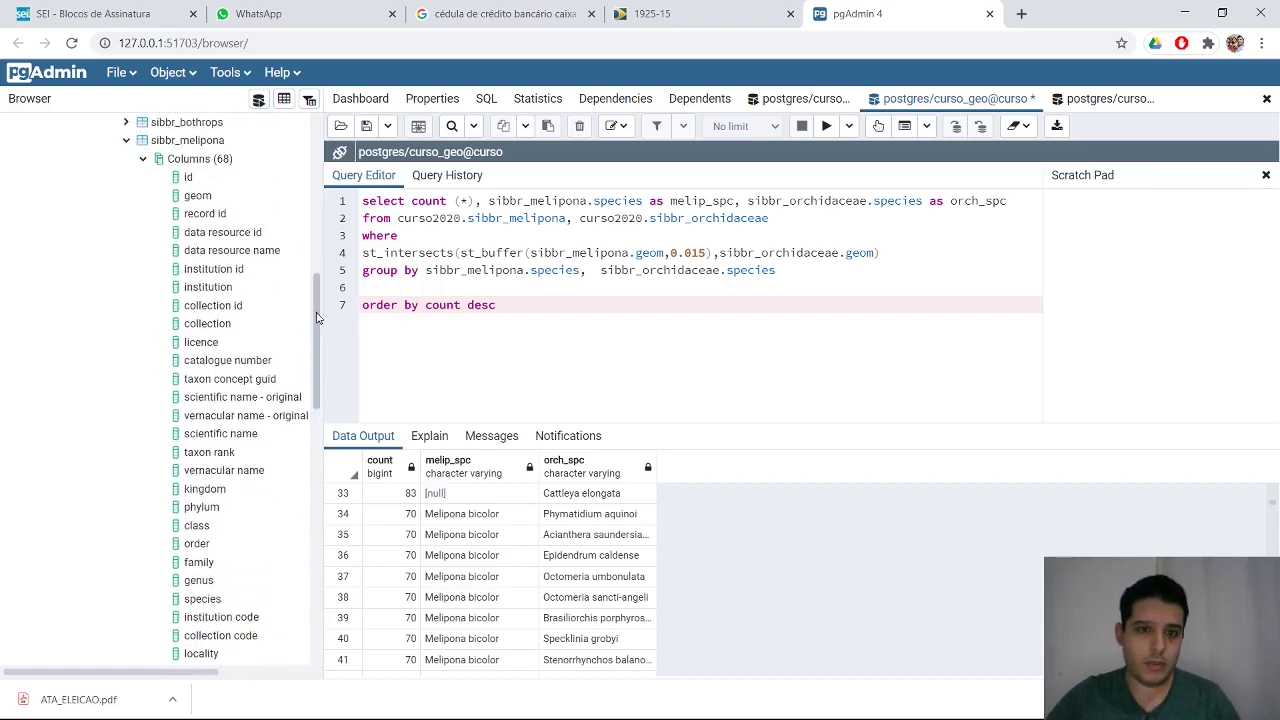
click(143, 235)
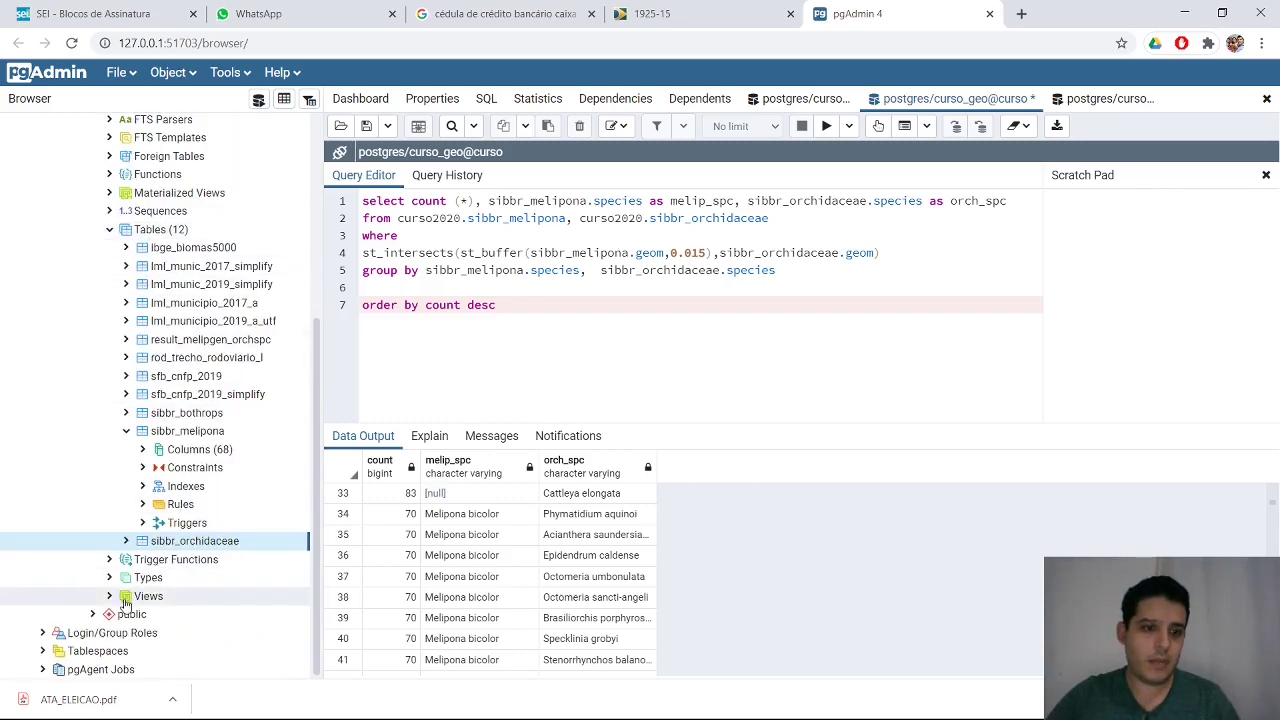
click(123, 542)
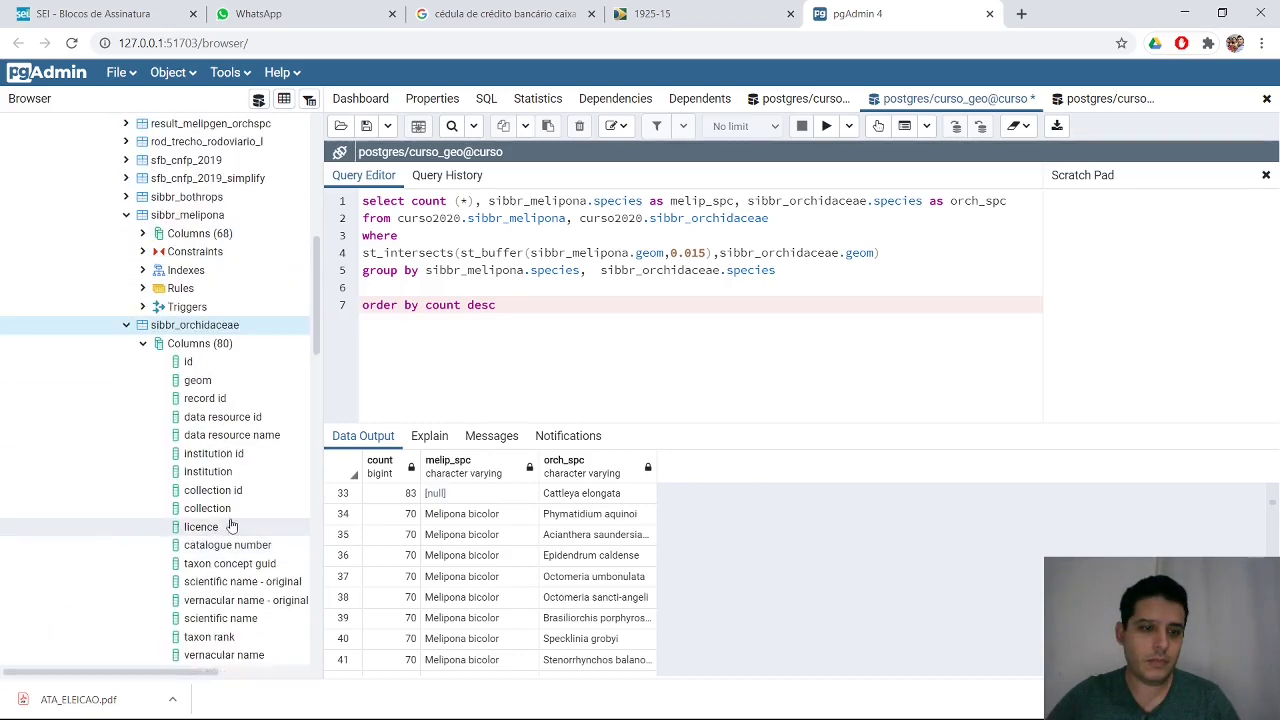
scroll(318, 346, down, 3)
drag(318, 346, 318, 412)
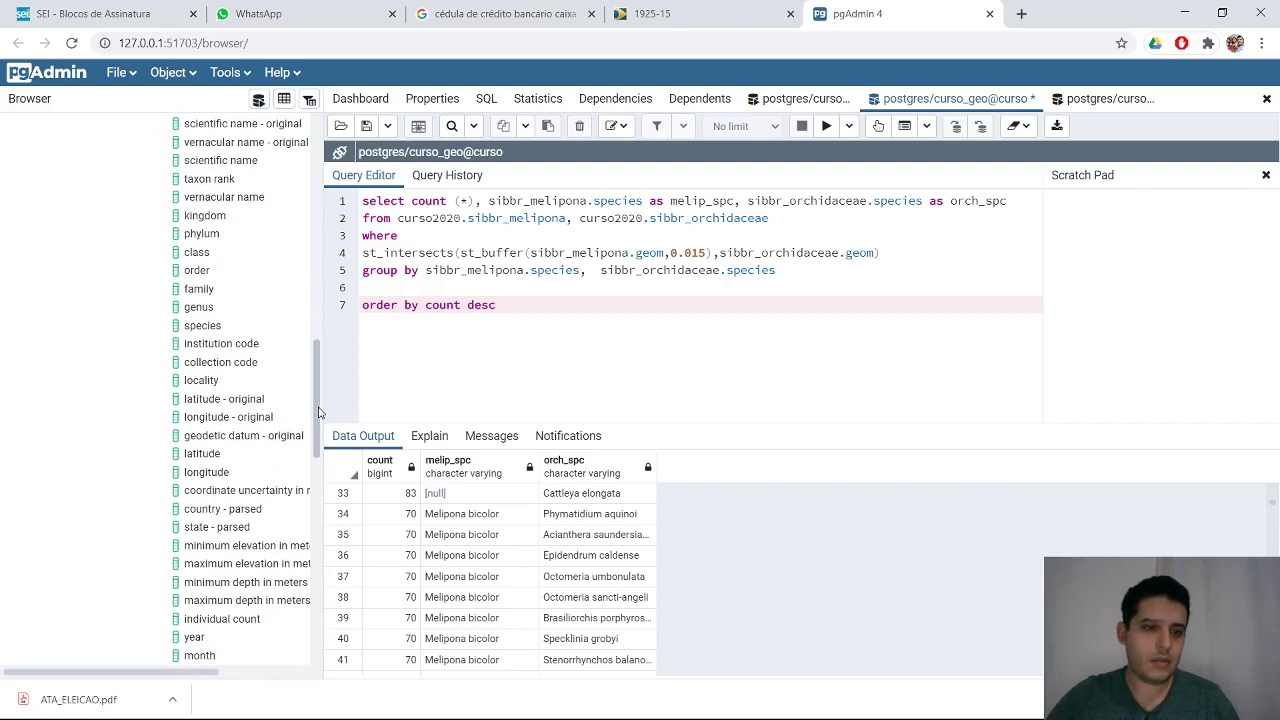
scroll(318, 412, down, 3)
scroll(203, 258, up, 2)
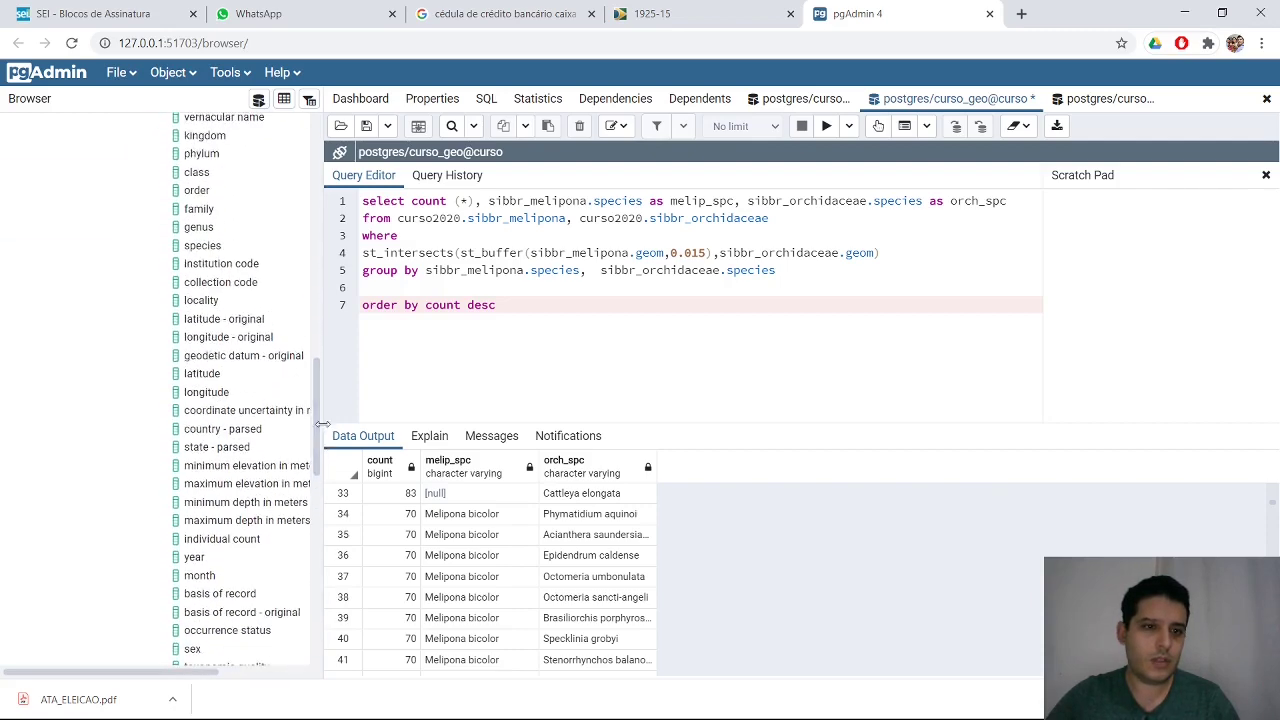
- Replace sibbr_orchidaceae.species with sibbr_orchidaceae.genus in the select list and the group by clause, and run the query
double_click(893, 201)
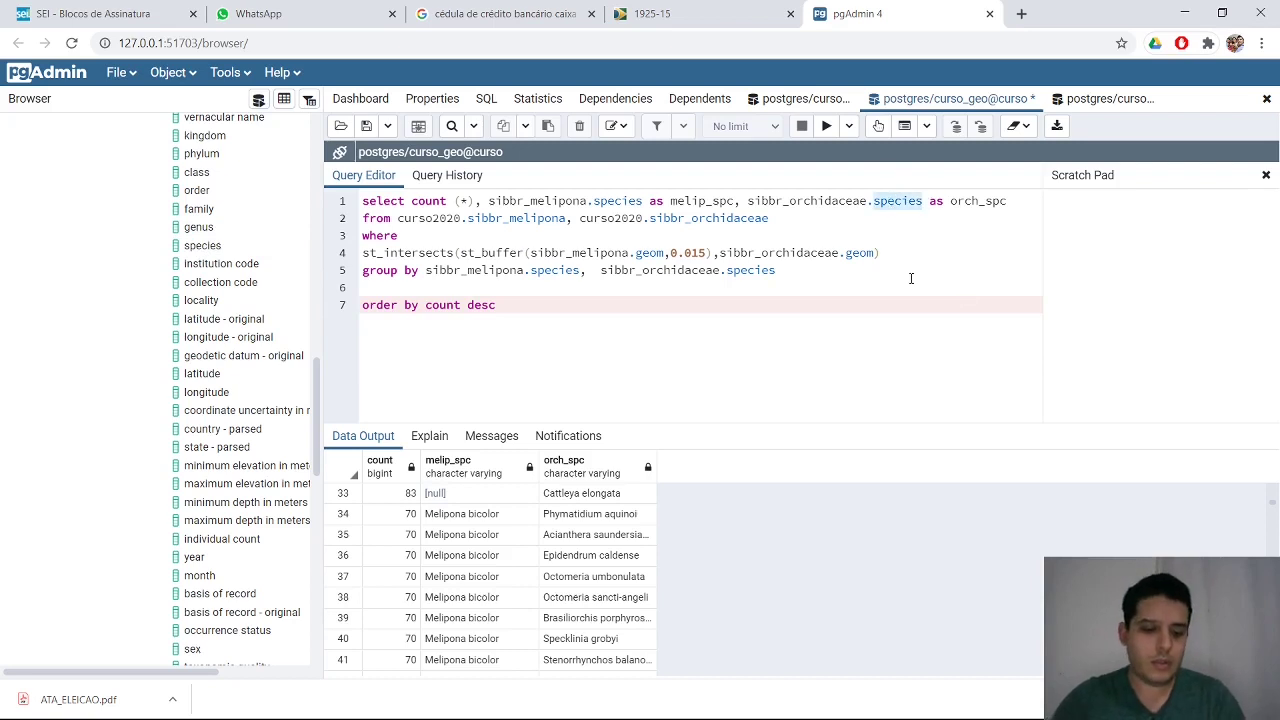
text(genus)
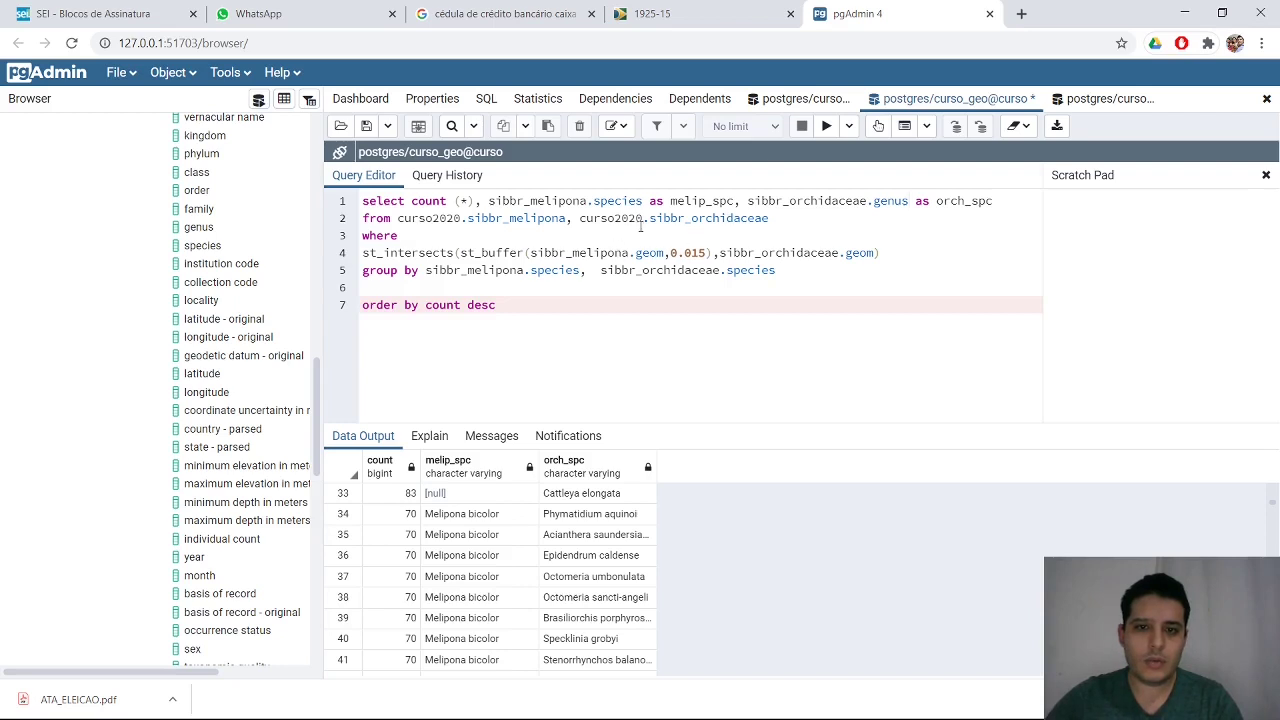
double_click(757, 273)
text(genu)
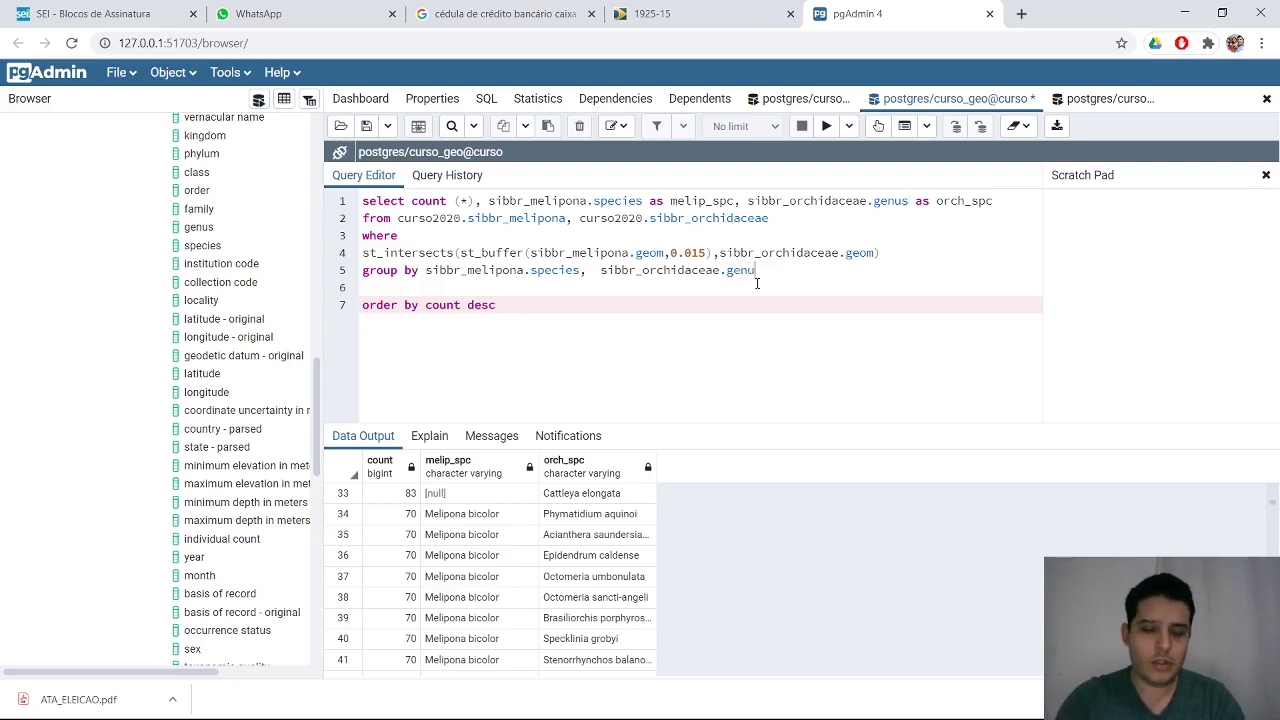
text(s)
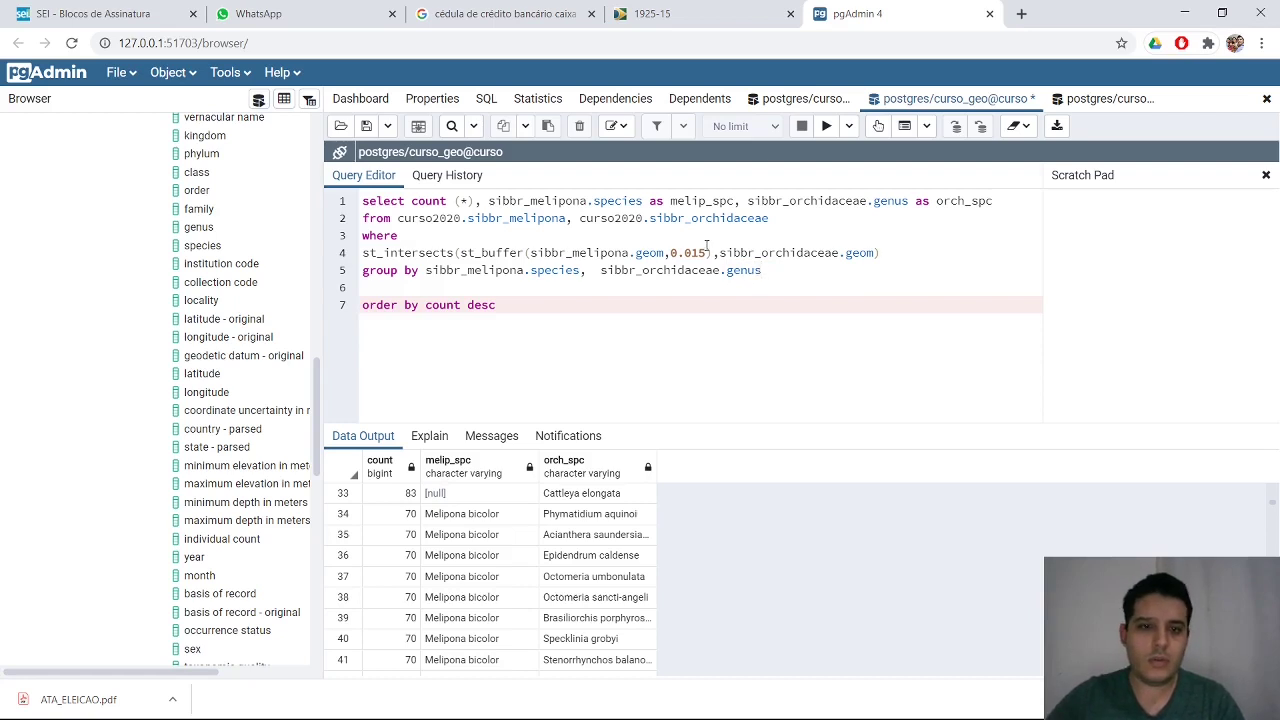
click(826, 127)
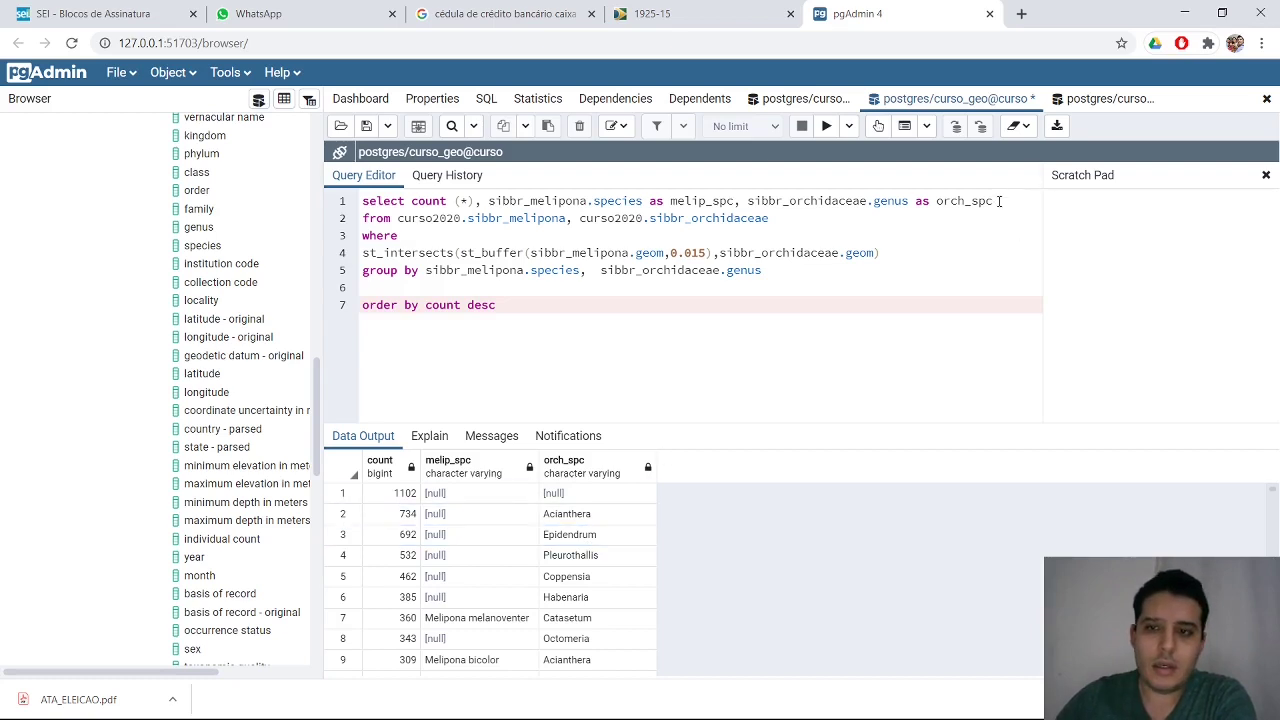
- Rename the orchid genus column alias to orch_gen, rerun the query and review the resulting counts
drag(998, 201, 972, 201)
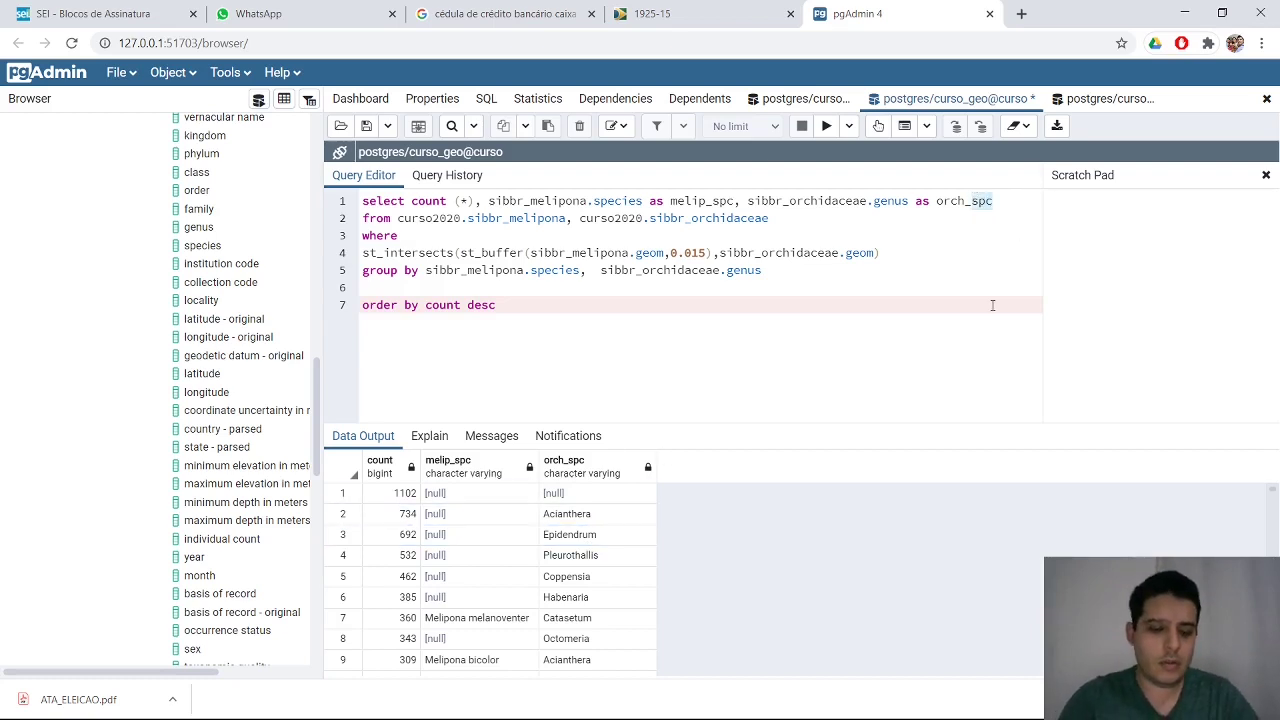
text(gen)
click(827, 126)
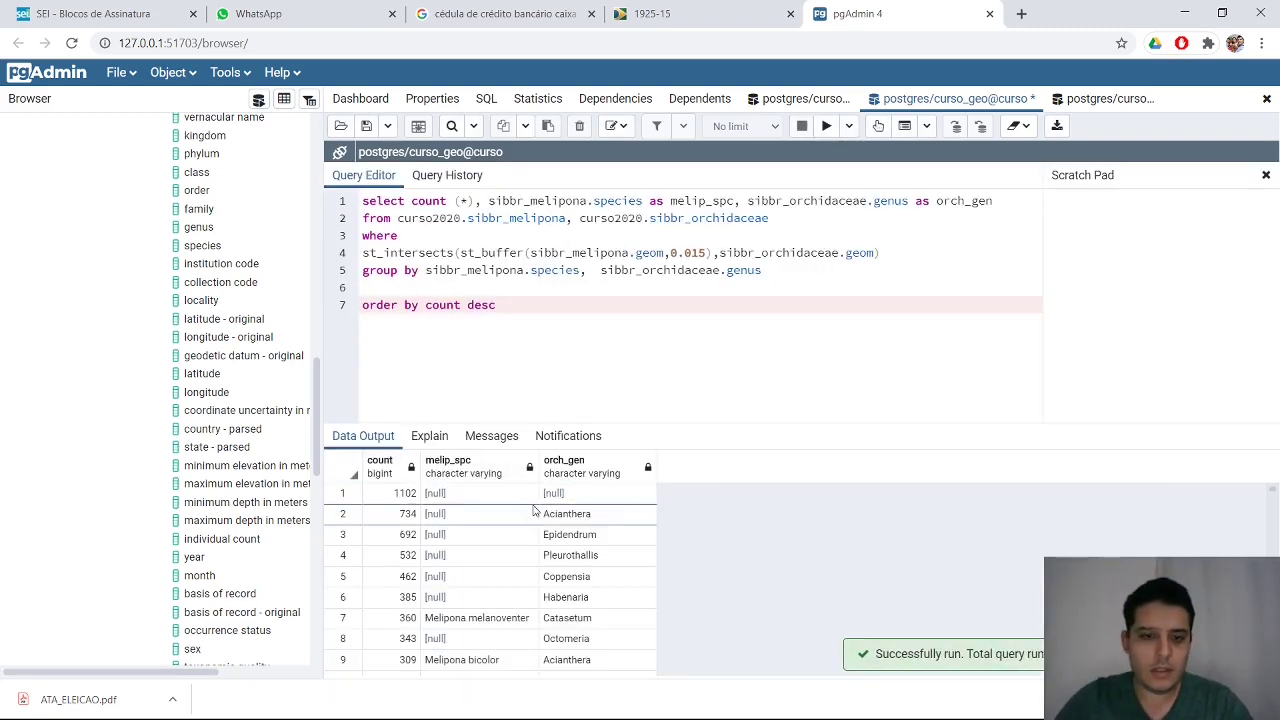
scroll(532, 518, down, 8)
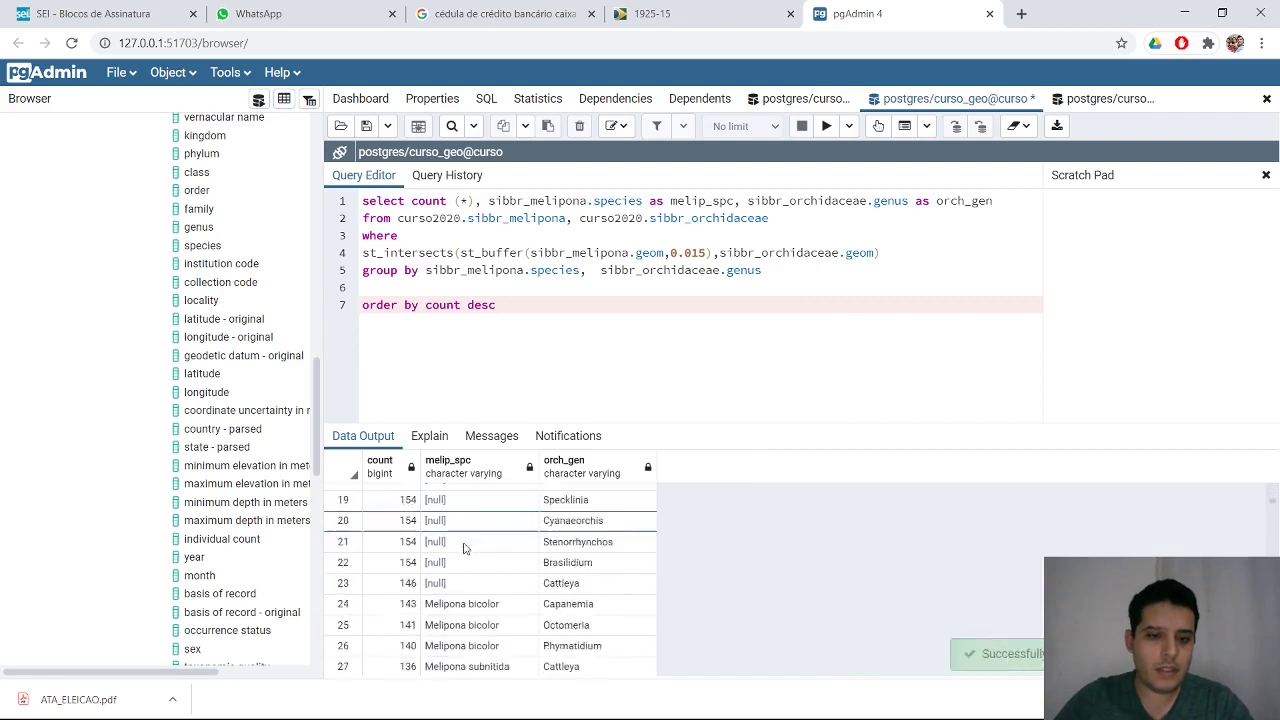
scroll(432, 560, up, 8)
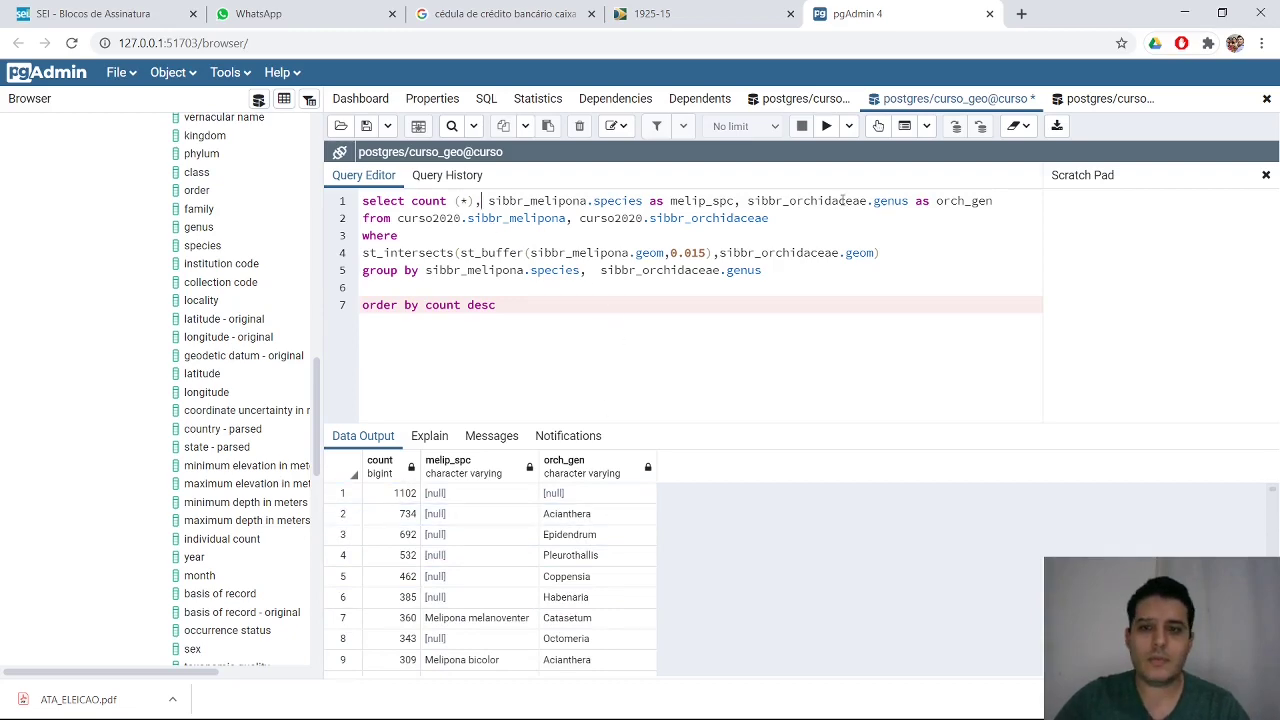
- Add sibbr_orchidaceae.id to the select list, directly after count (*)
scroll(208, 302, up, 5)
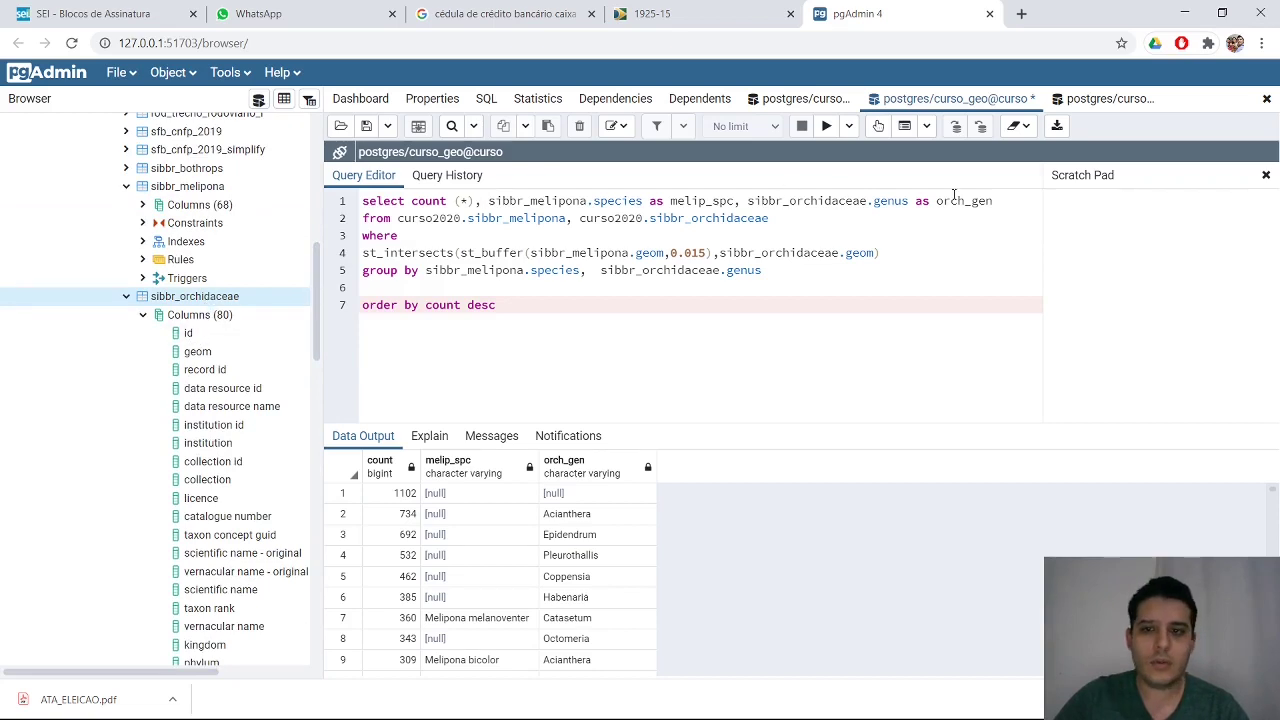
double_click(843, 201)
key(ctrl+c)
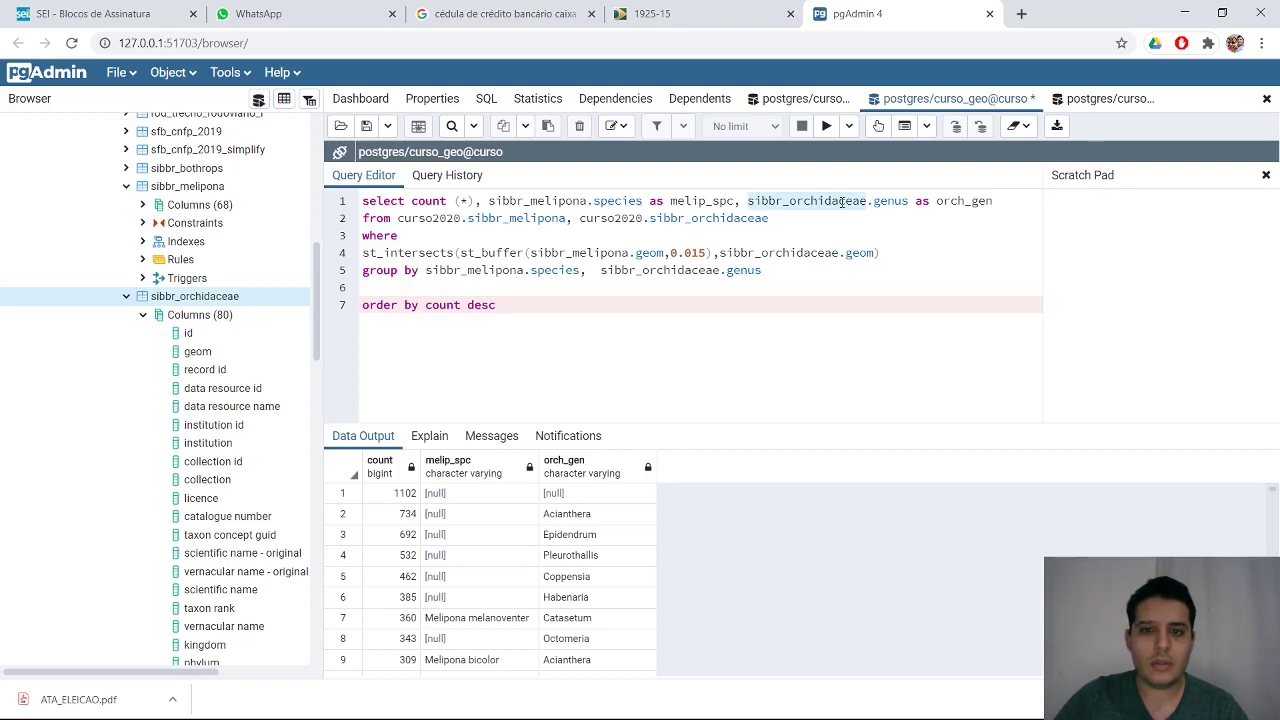
click(489, 201)
key(ctrl+v)
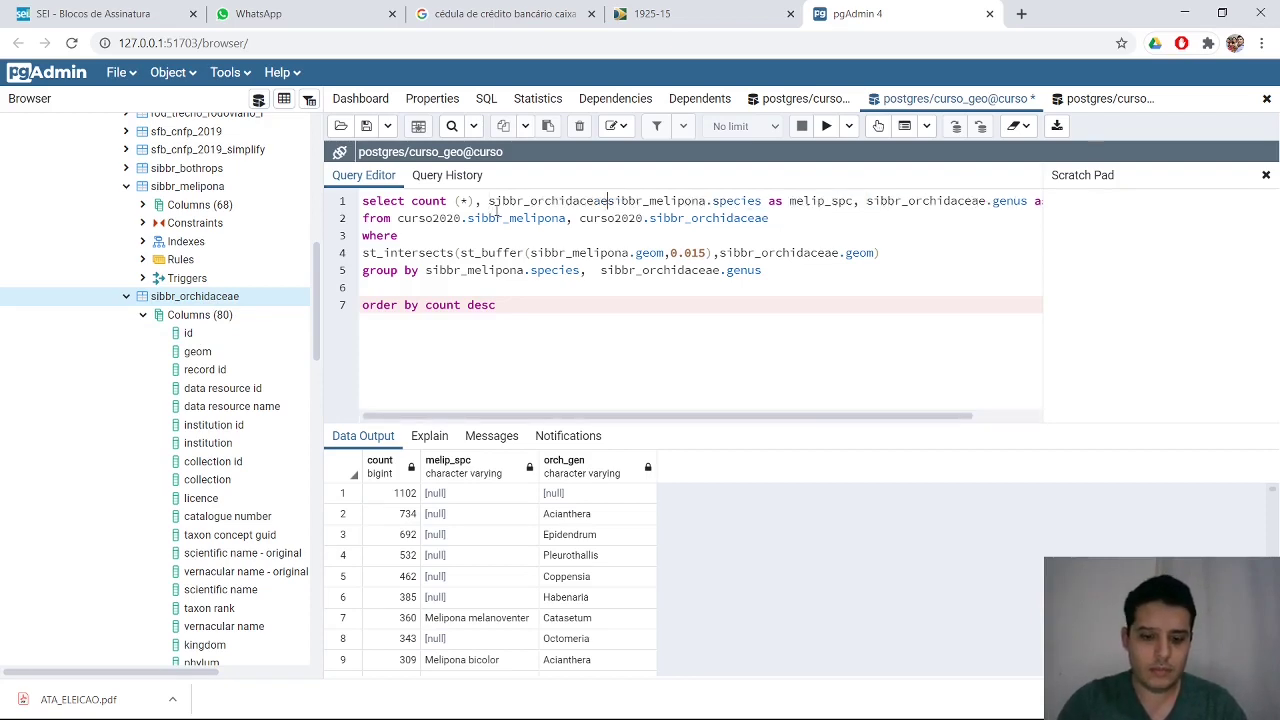
text(.id,)
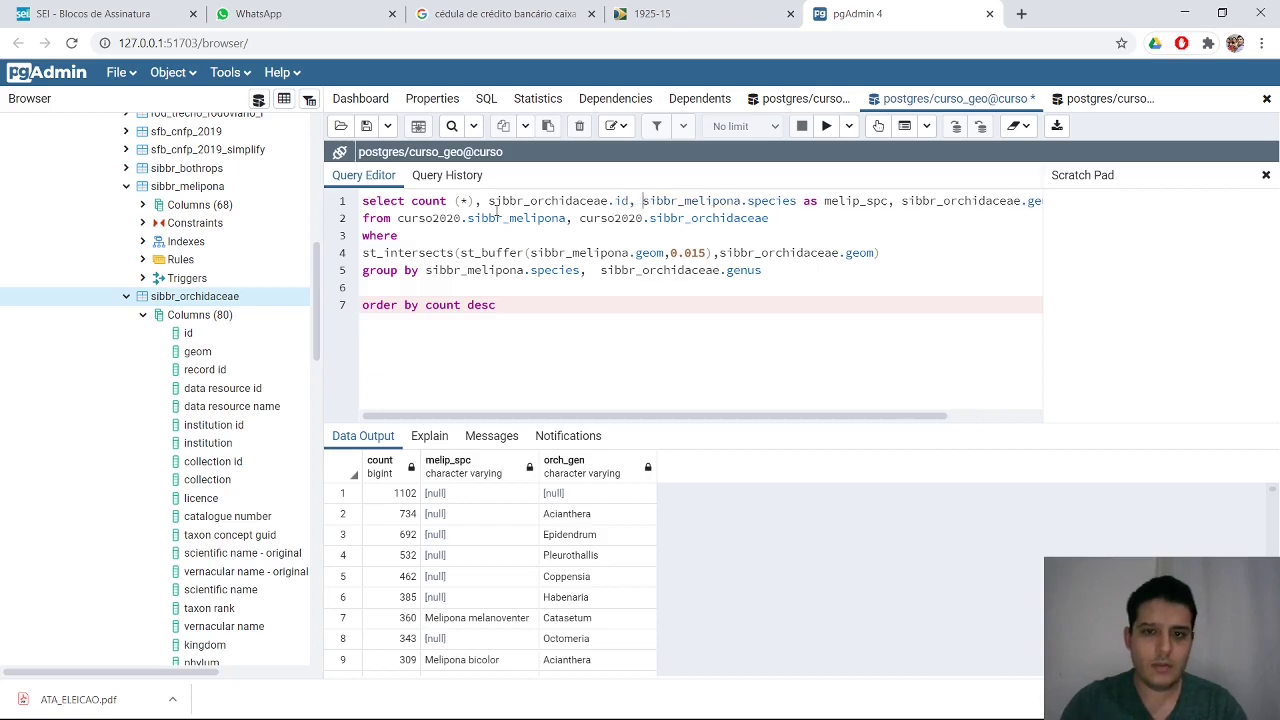
- Put sibbr_orchidaceae.id first in both the group by and order by clauses, run the query and review the rows
drag(629, 201, 489, 194)
key(ctrl+c)
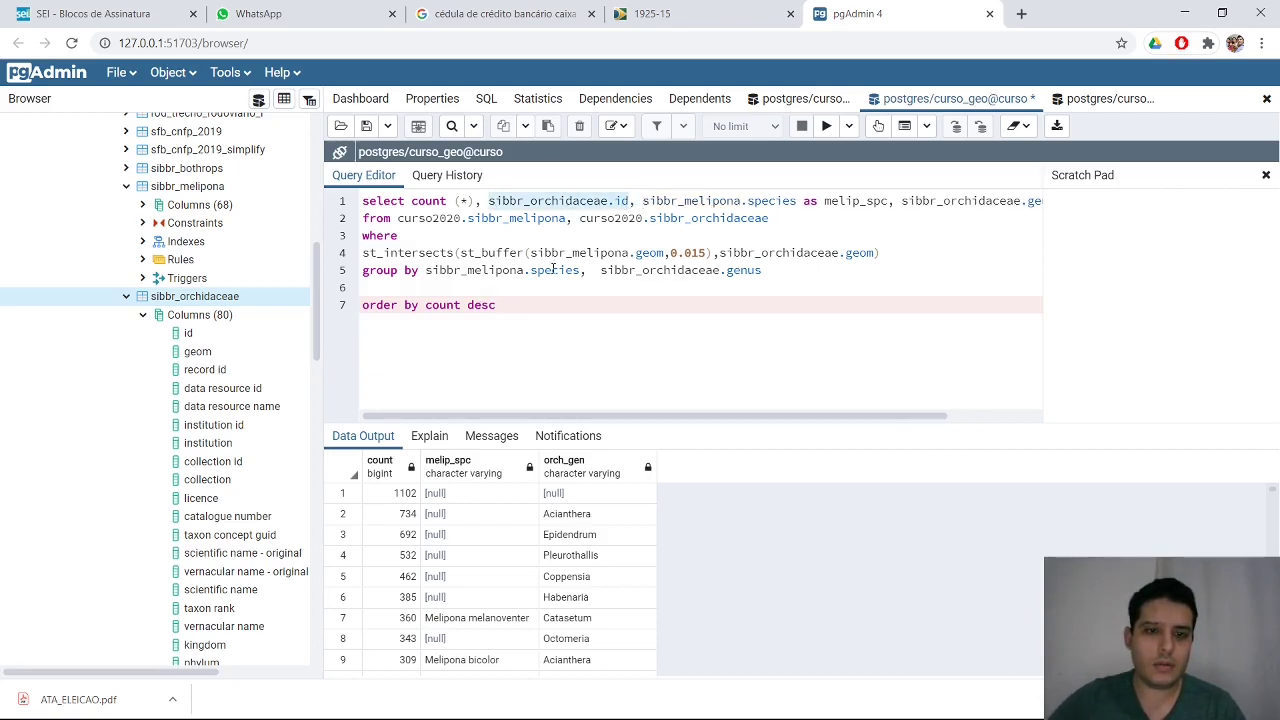
click(425, 270)
key(ctrl+v)
text(,)
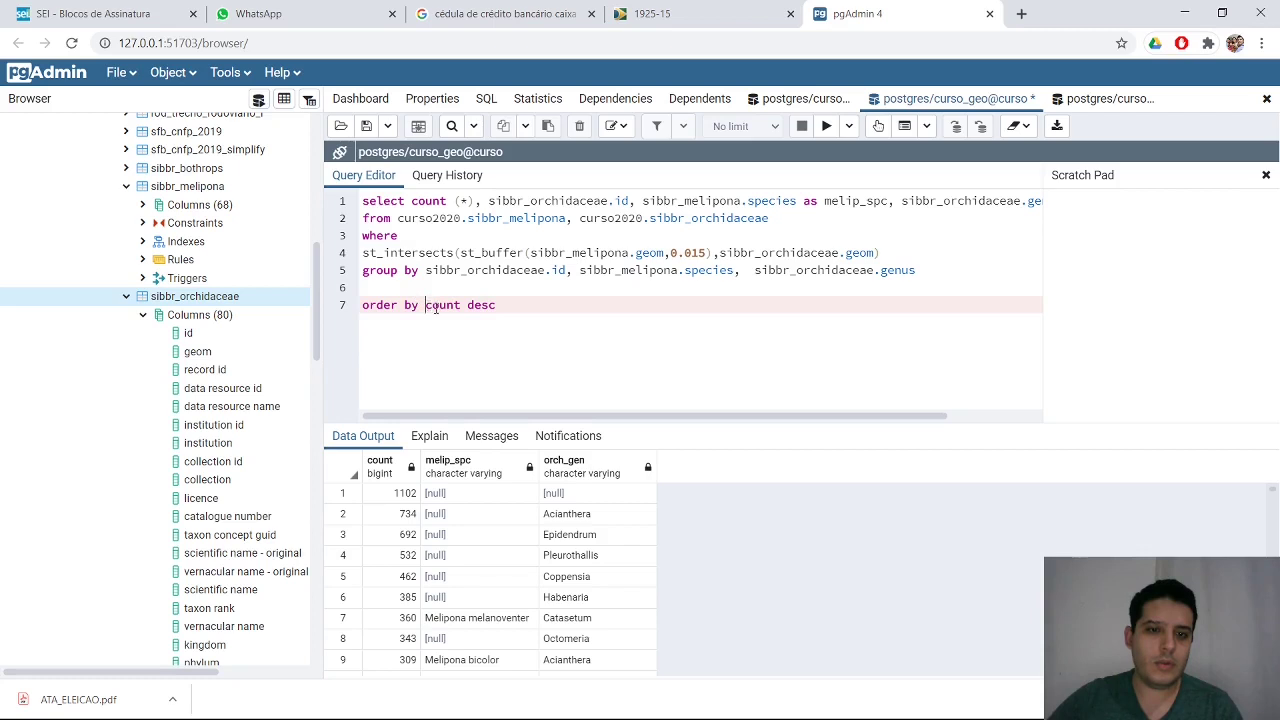
key(ctrl+v)
text(,)
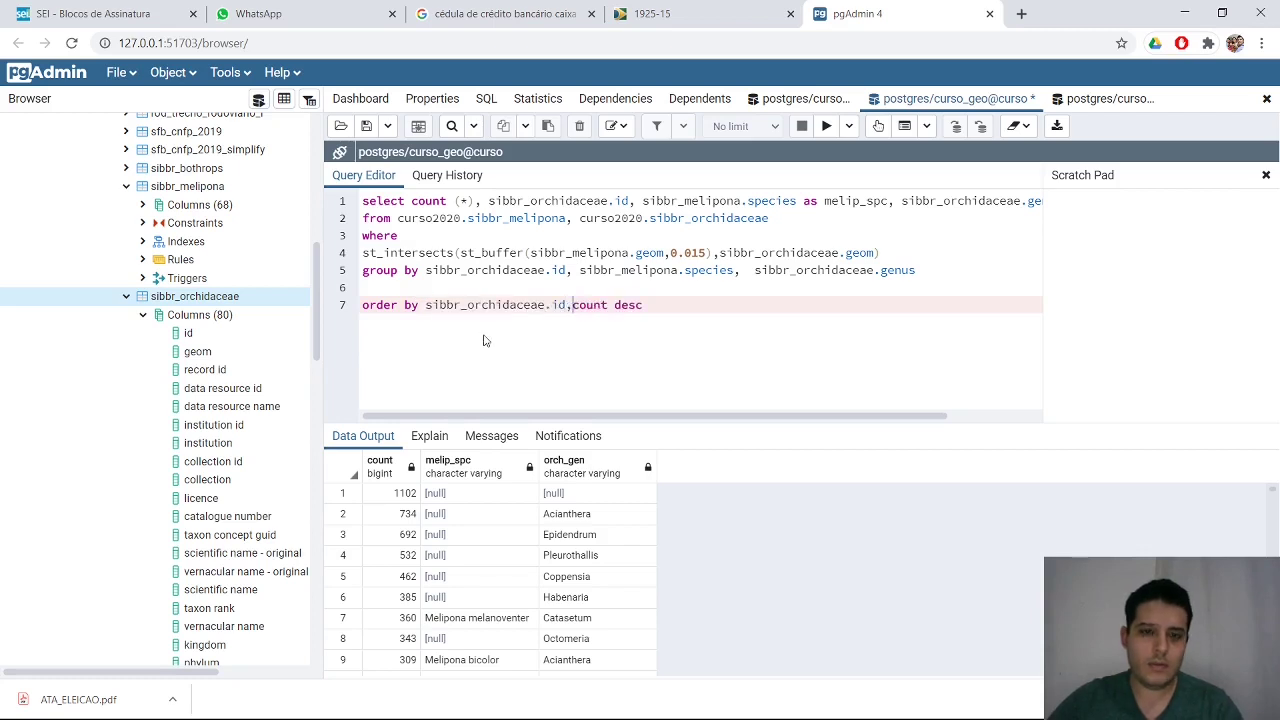
click(827, 126)
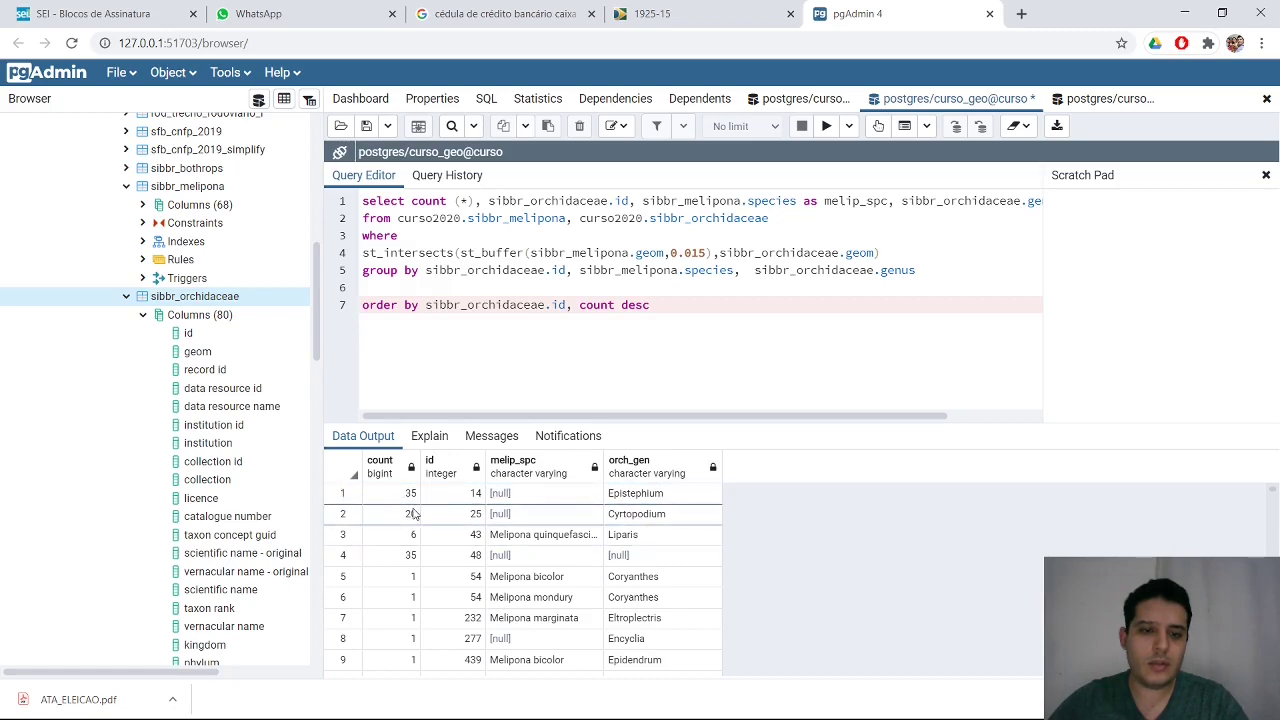
scroll(476, 535, down, 1)
scroll(476, 535, down, 5)
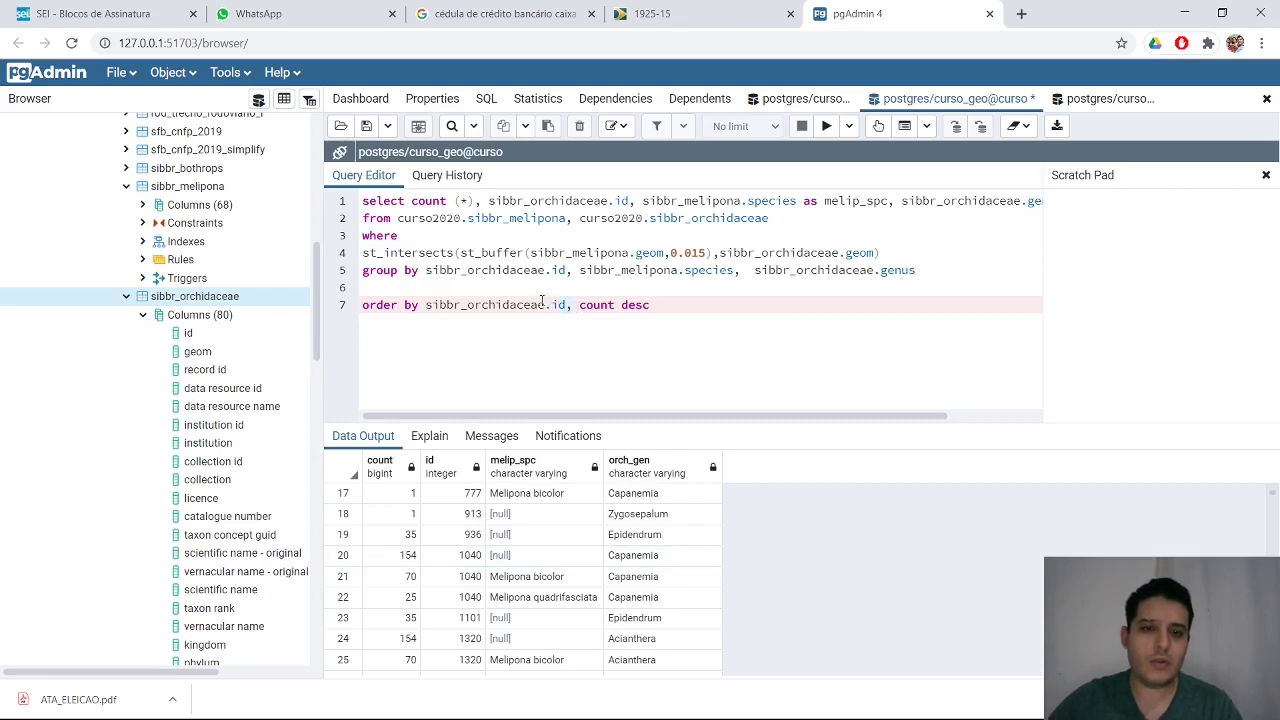
- Change the sort clause to order by count desc, sibbr_orchidaceae.id and rerun the query
drag(426, 304, 572, 304)
key(ctrl+x)
click(663, 304)
text(,)
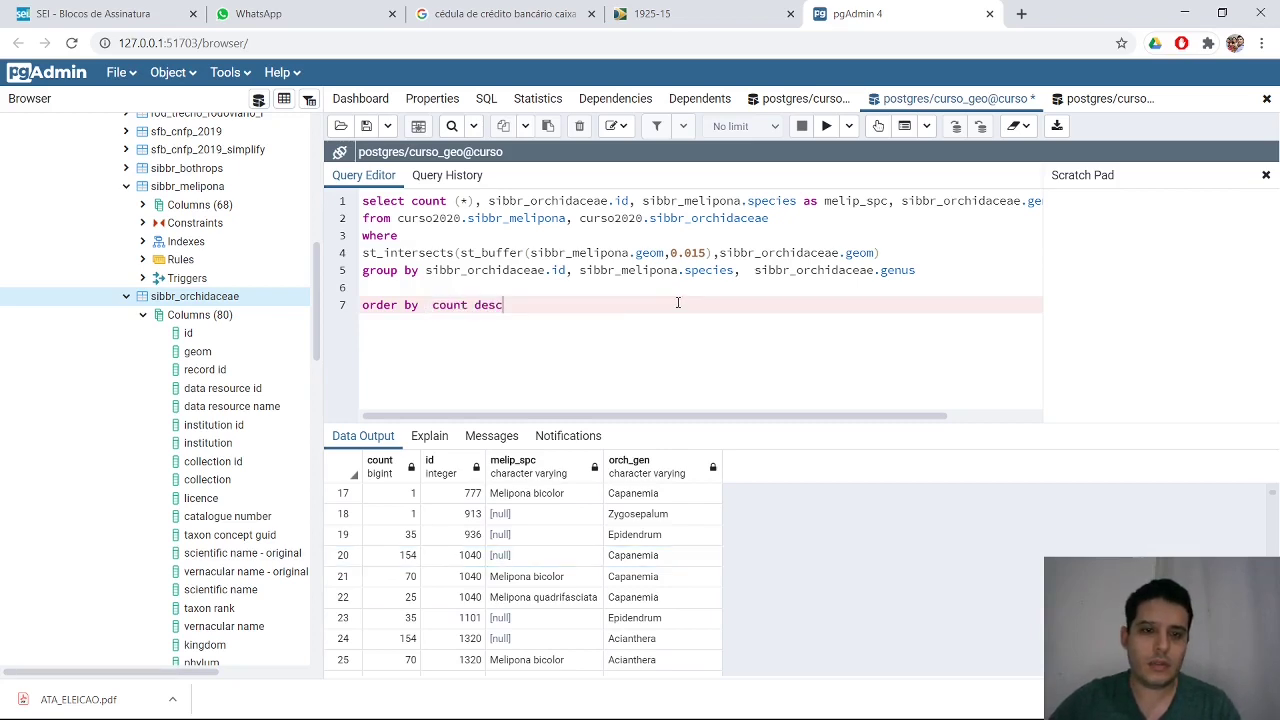
key(ctrl+v)
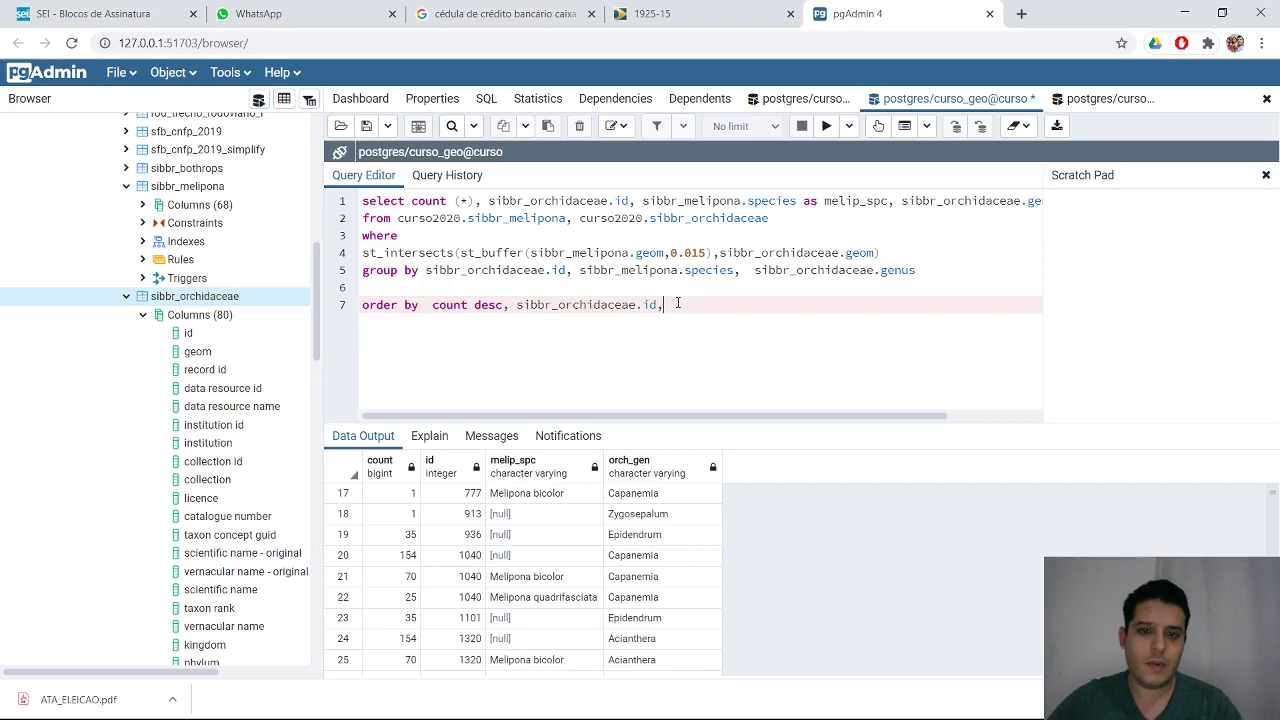
click(826, 125)
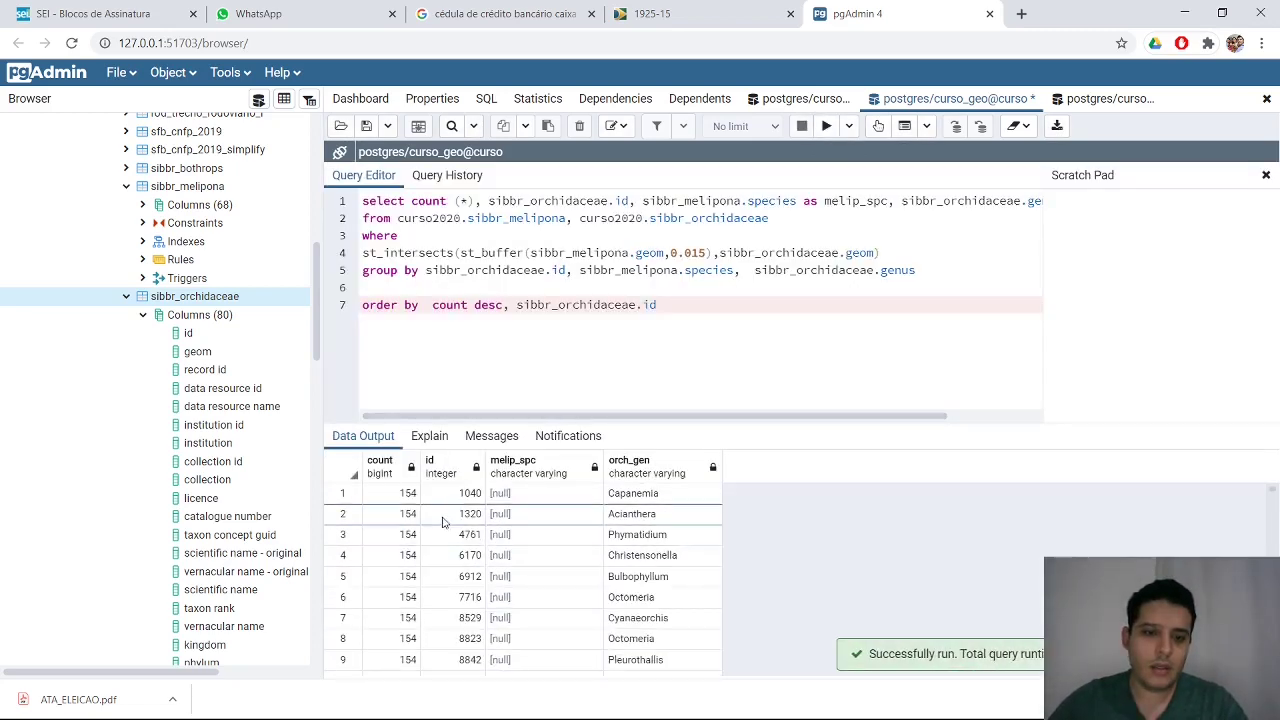
- Examine the counts per orchid id, melipona species and orchid genus through to the last result rows
scroll(422, 540, down, 8)
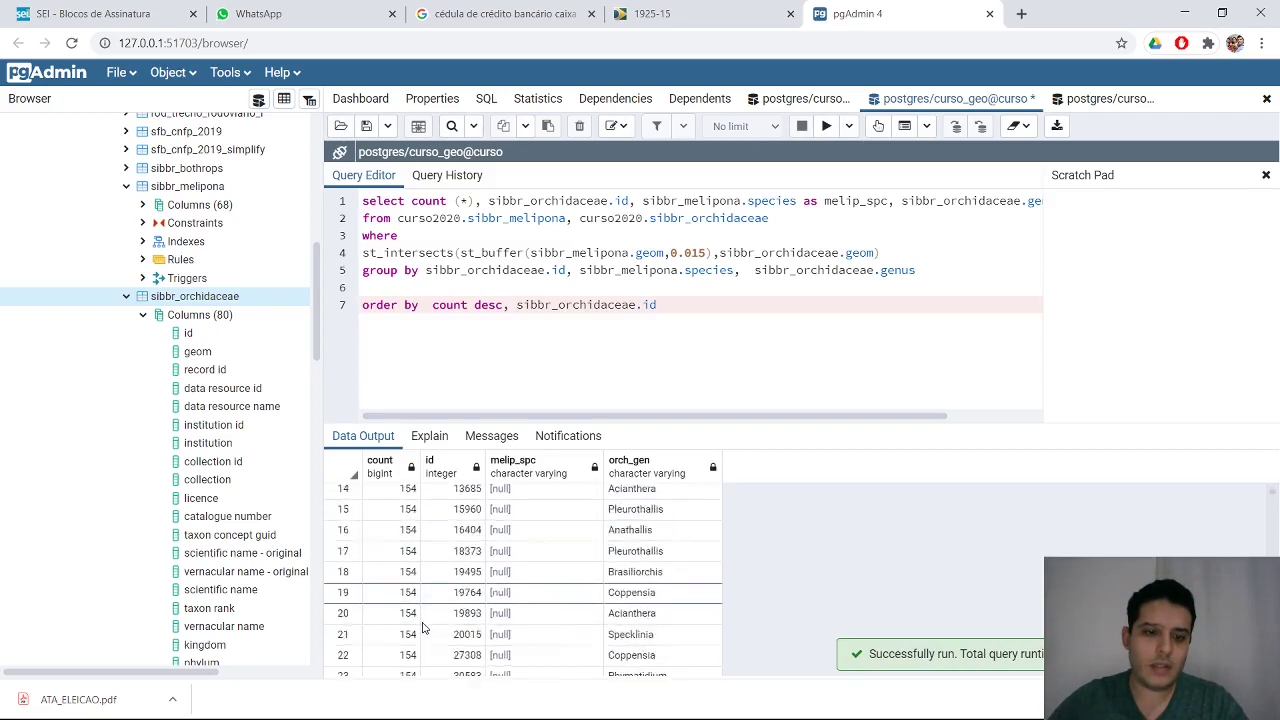
scroll(422, 624, up, 8)
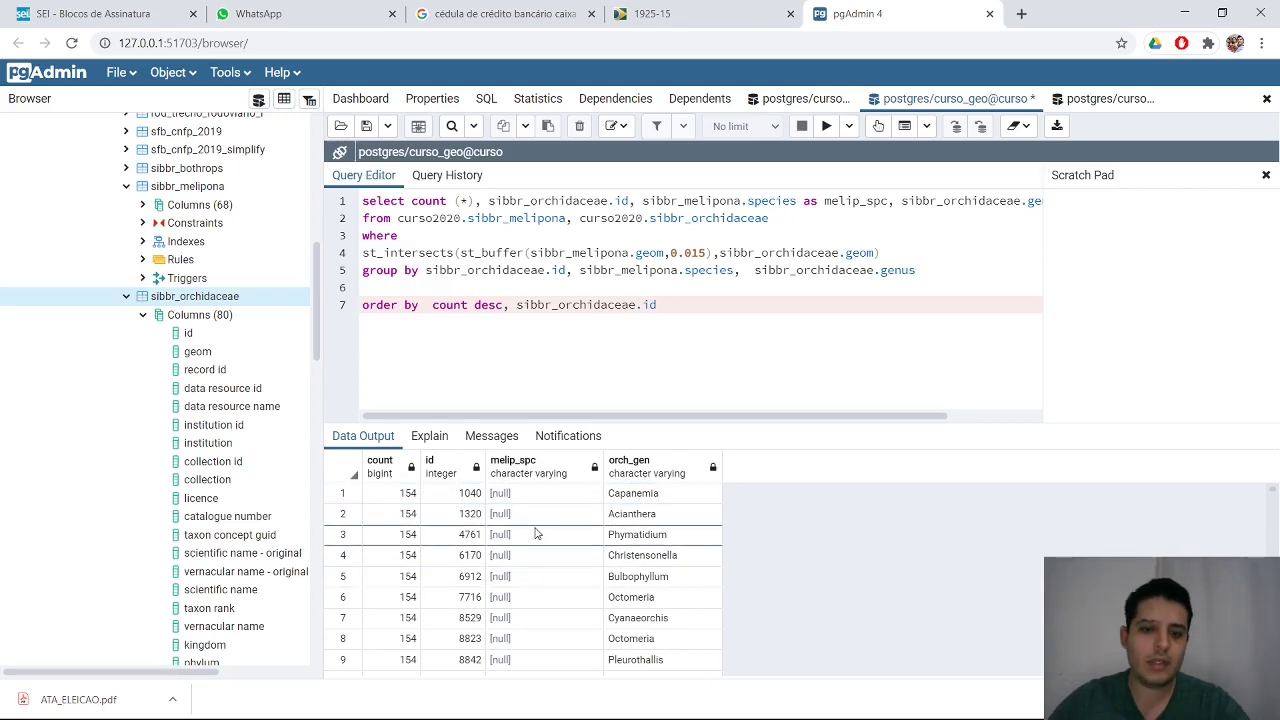
scroll(535, 534, down, 9)
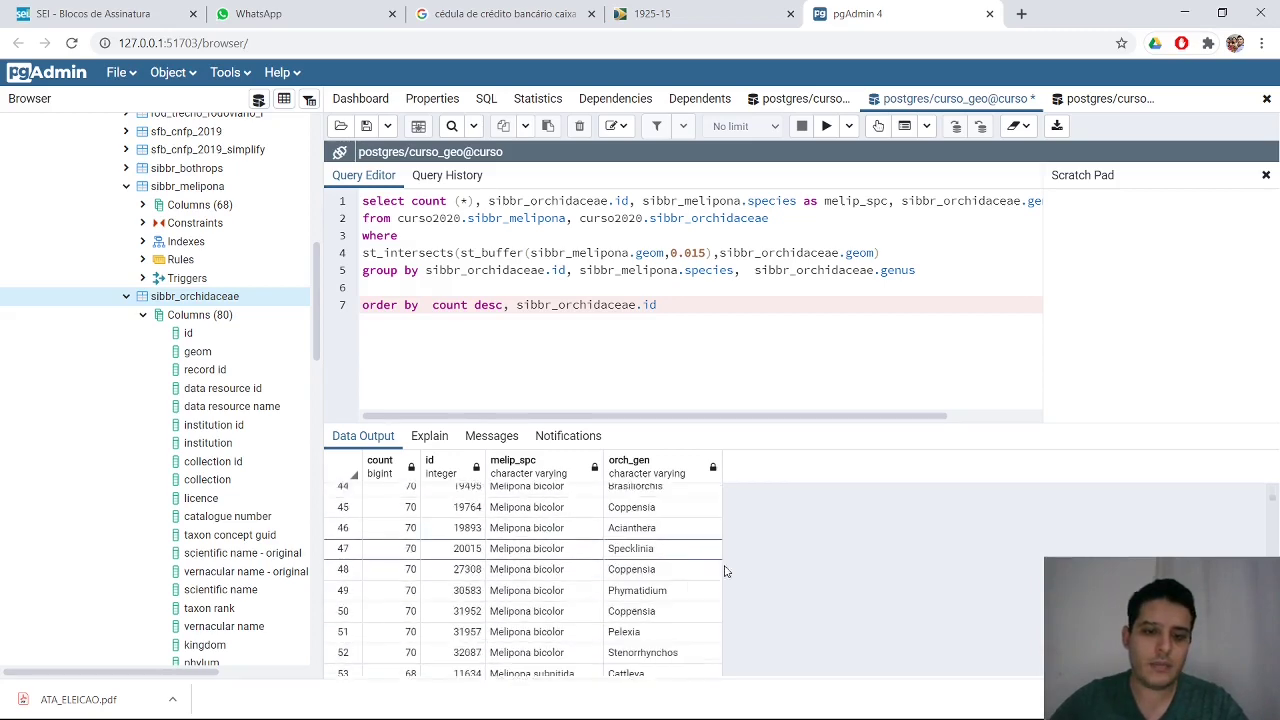
drag(1272, 506, 1270, 528)
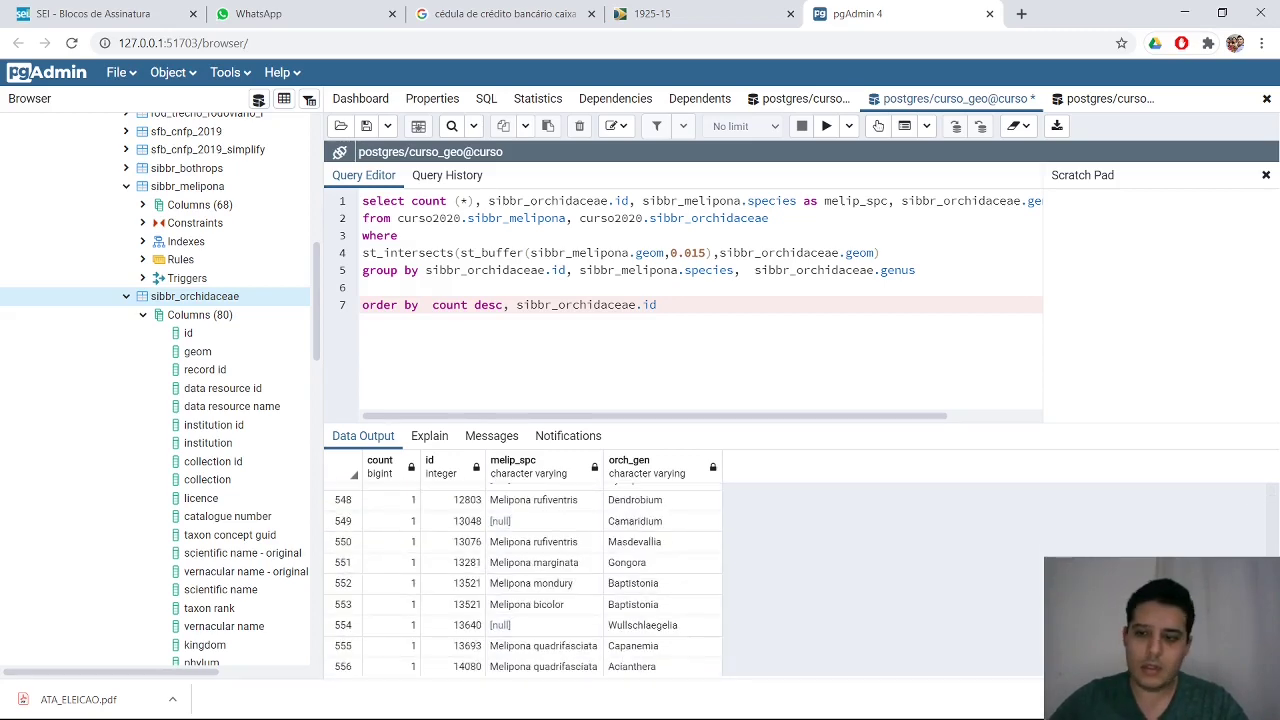
drag(1271, 618, 1271, 672)
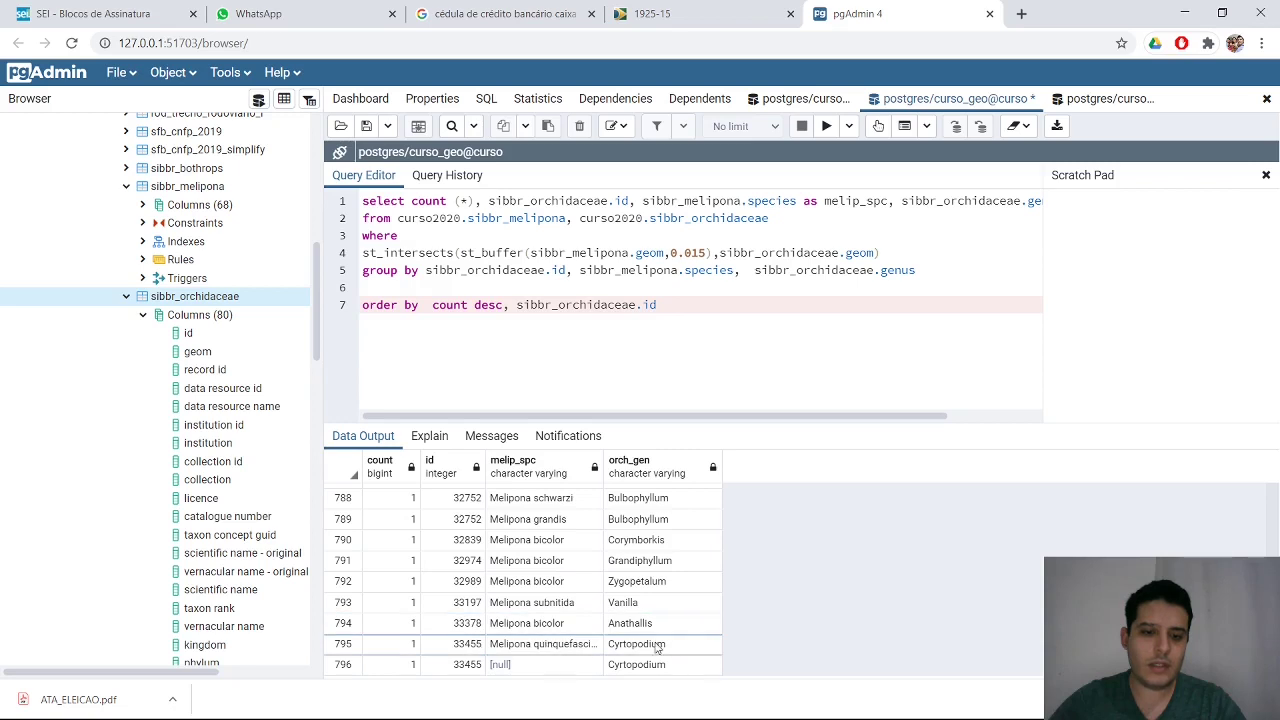
- Look back through the counts per orchid id and rerun the query to return to the first rows
scroll(480, 532, up, 1)
scroll(480, 532, up, 1)
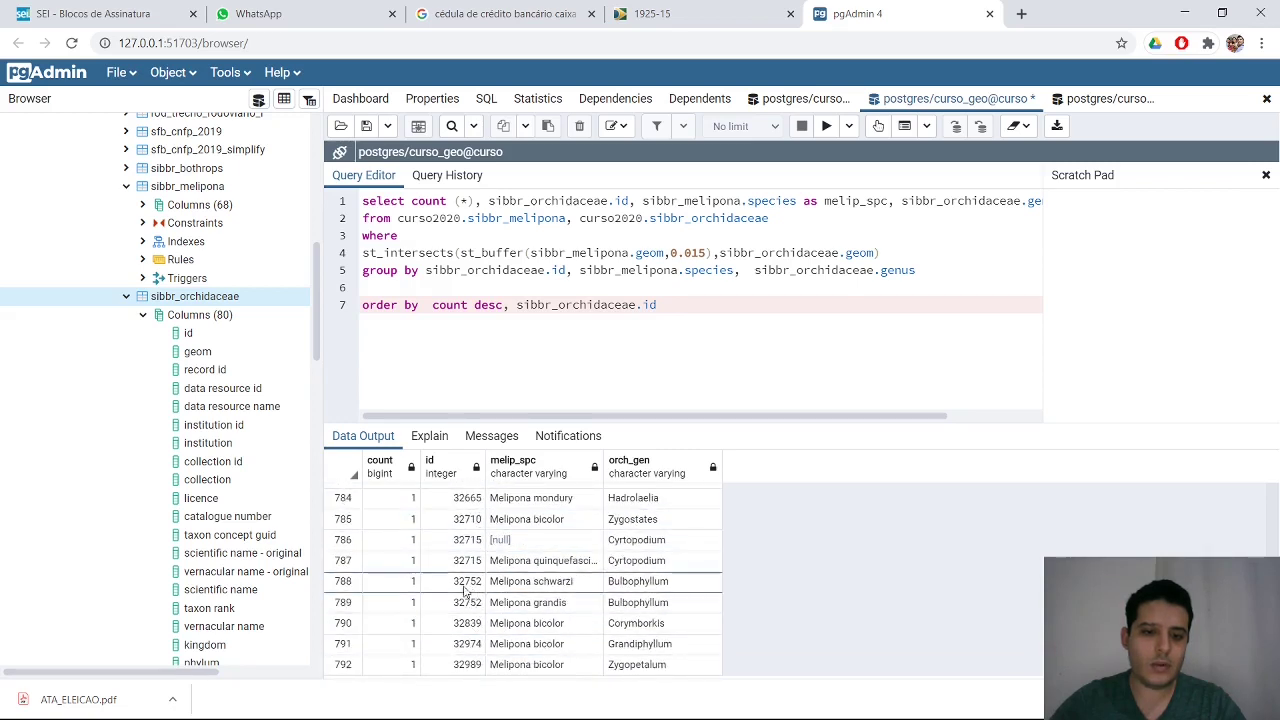
scroll(478, 600, up, 3)
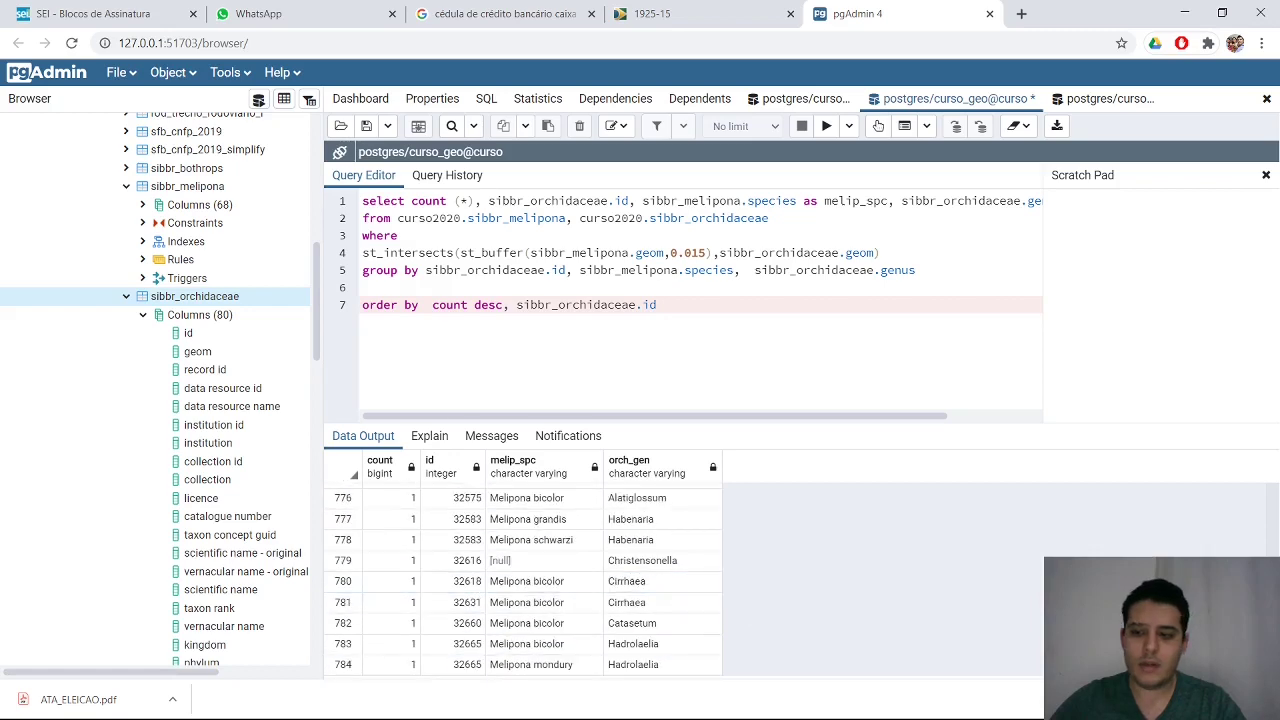
key(F5)
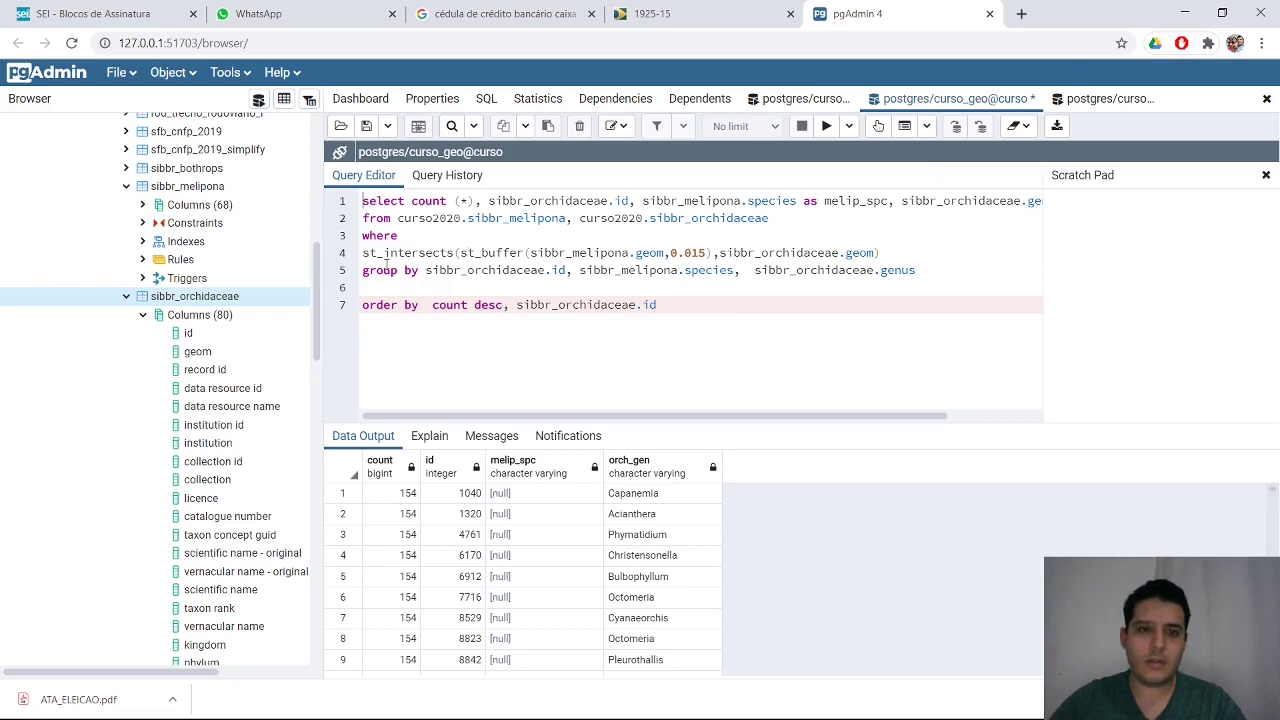
- Insert two blank lines above the select statement and remove sibbr_orchidaceae.id from the select list and the order by clause
key(Return)
key(Return)
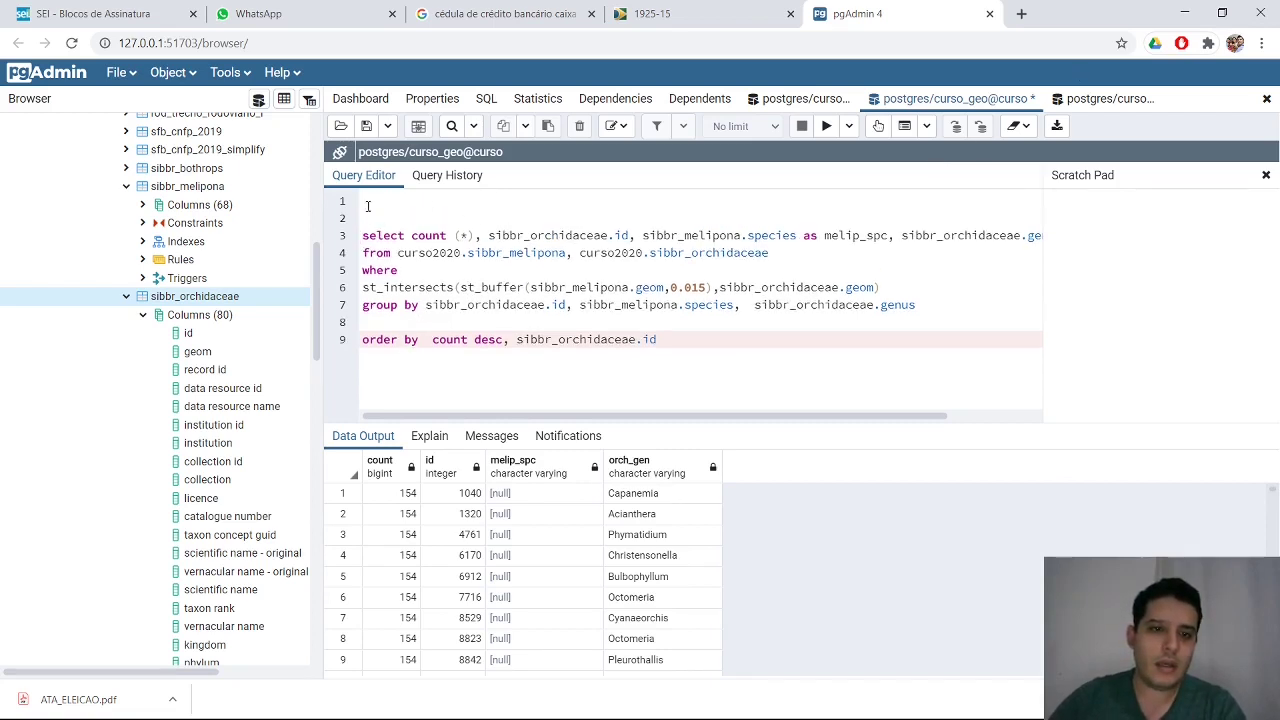
key(Up)
key(Up)
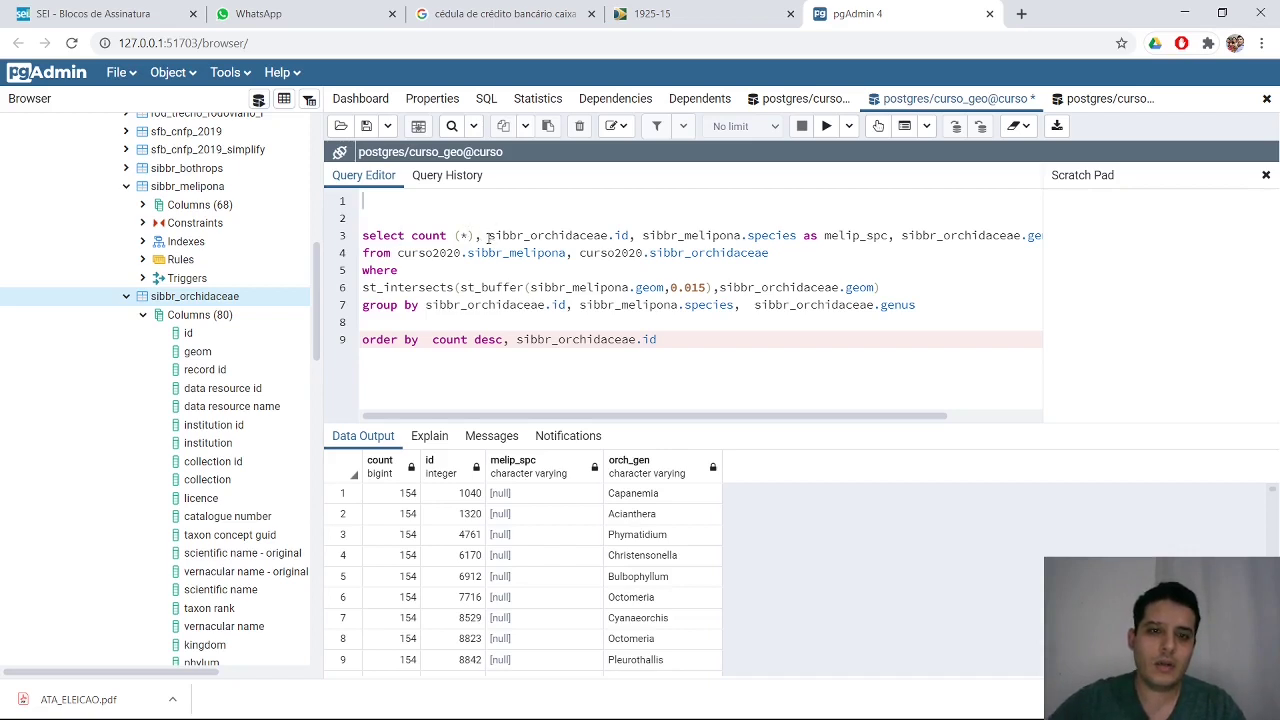
drag(488, 237, 638, 236)
key(BackSpace)
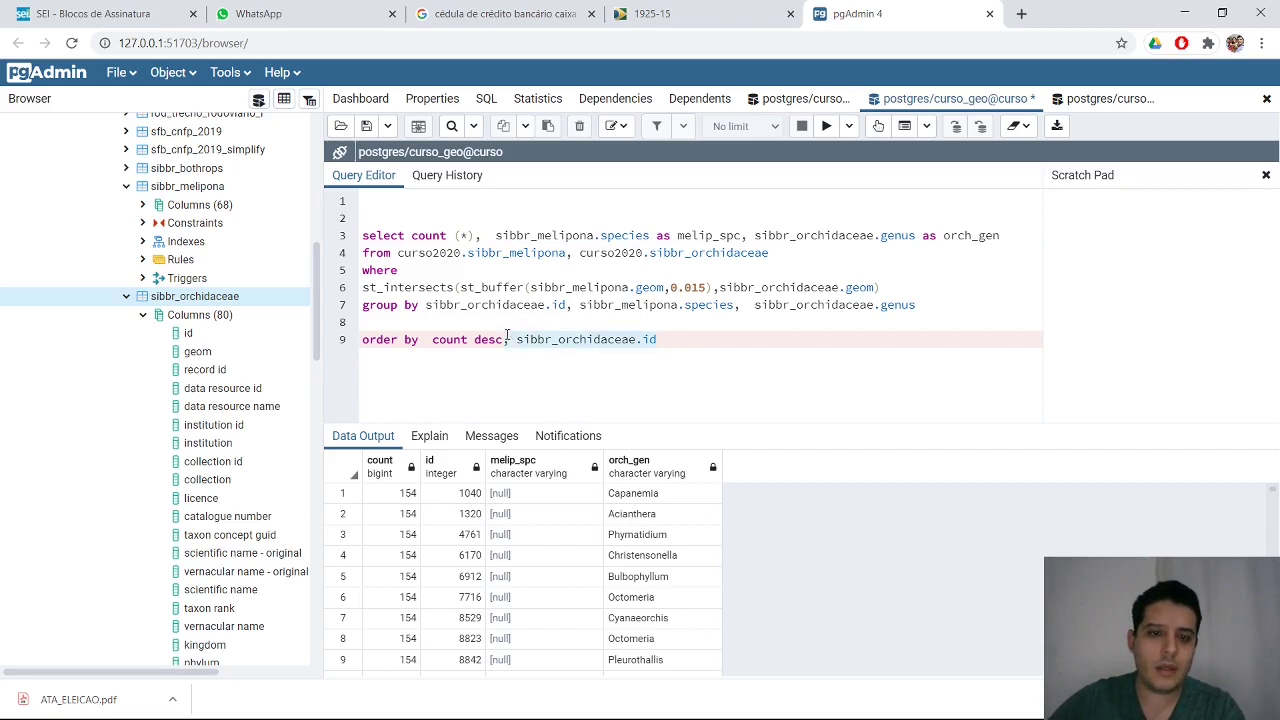
key(BackSpace)
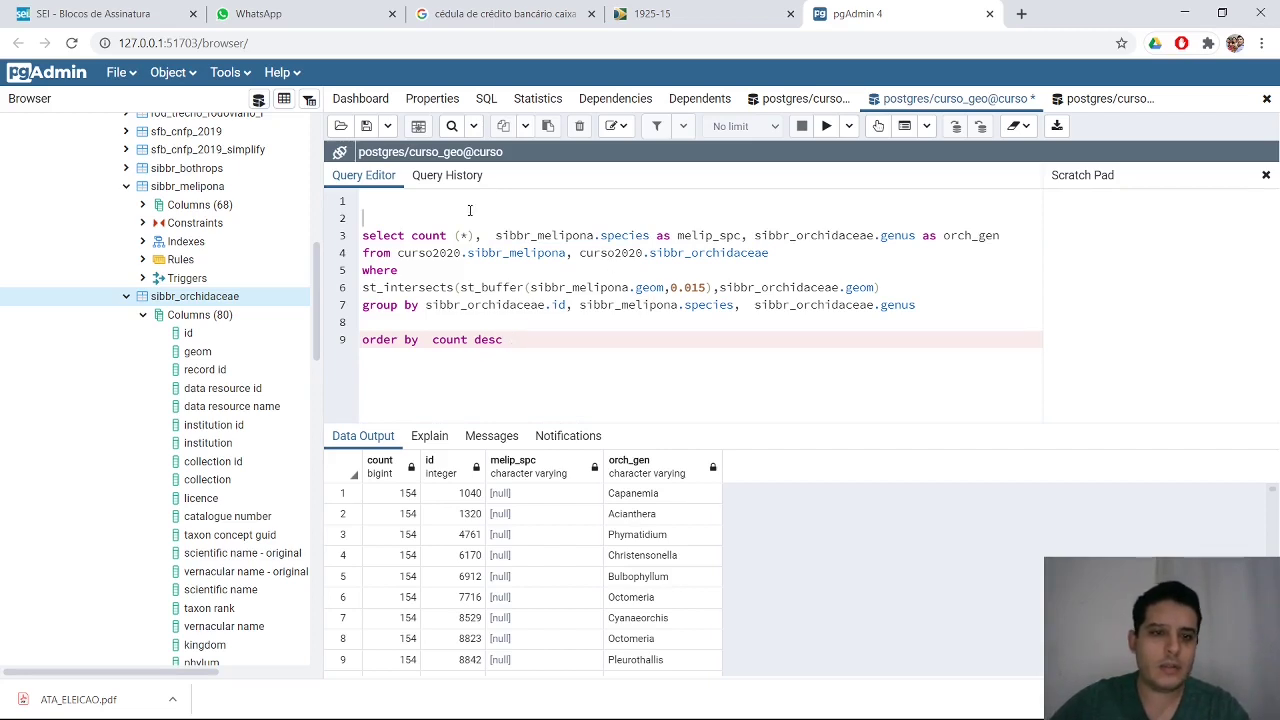
- Add create table curso2020.melip_spc_orch_gen as on the first line above the select and run the statement
click(469, 206)
text(cre)
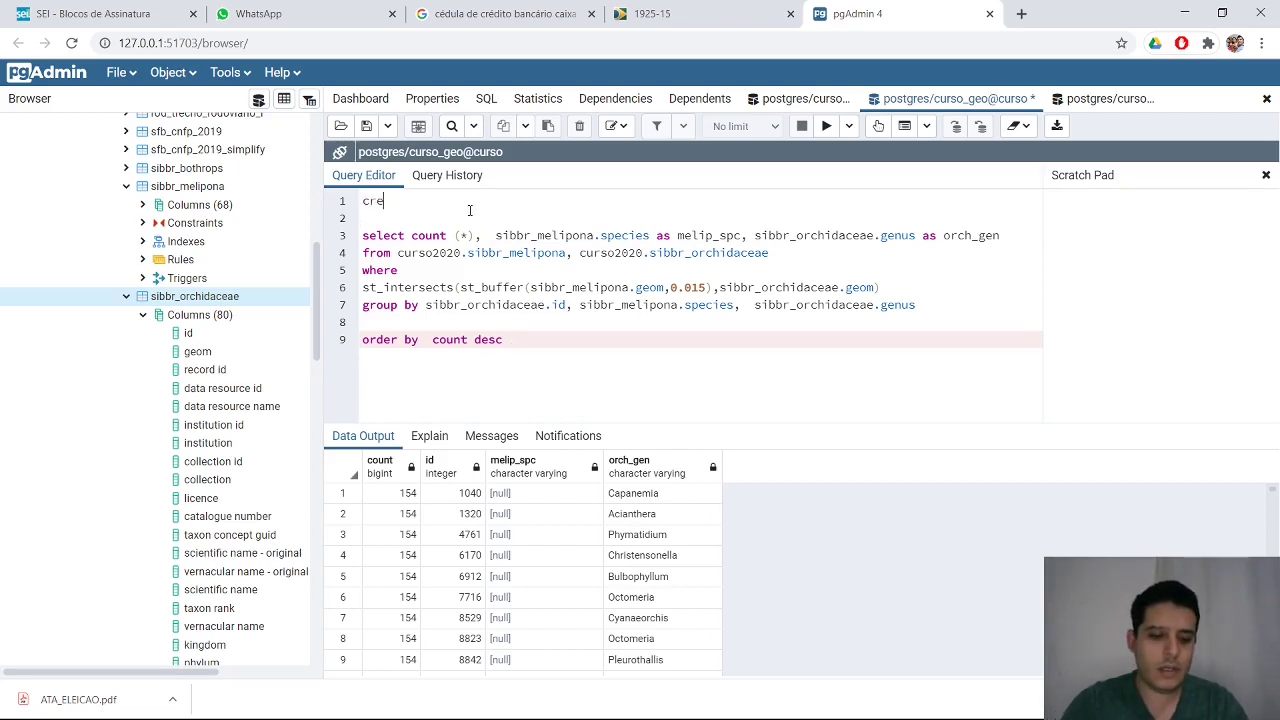
text(ate table)
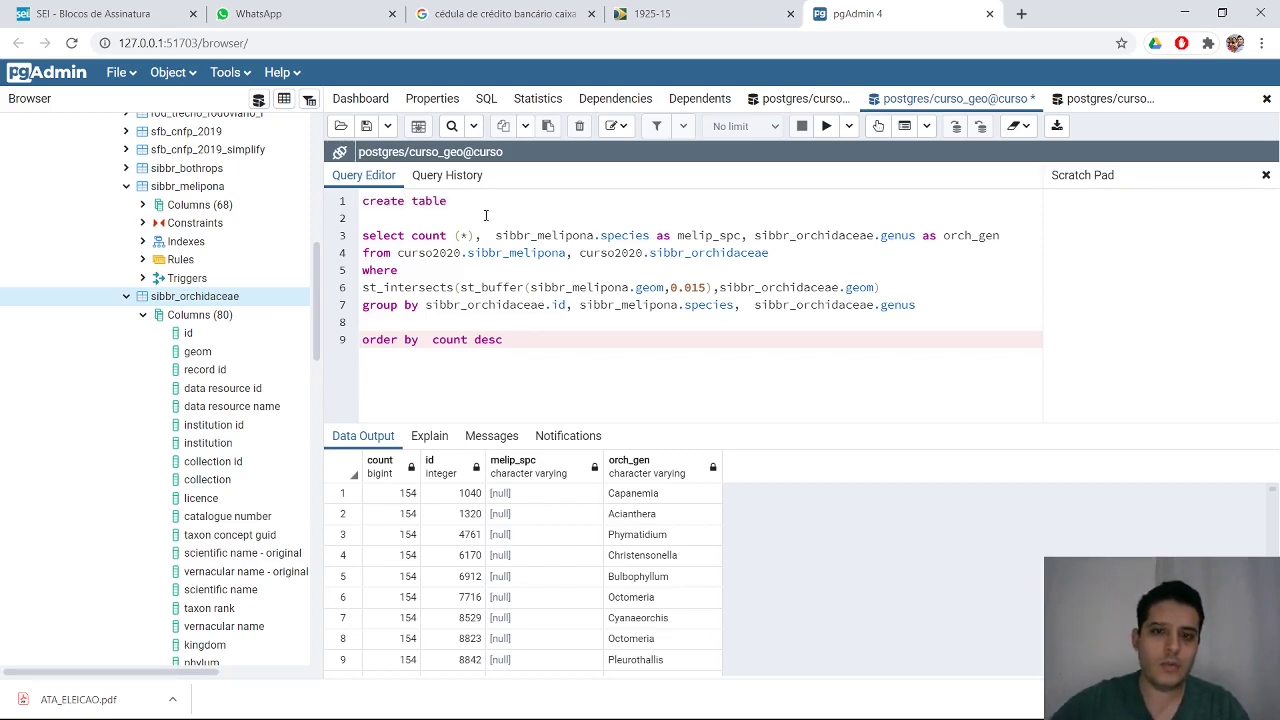
double_click(603, 252)
key(ctrl+c)
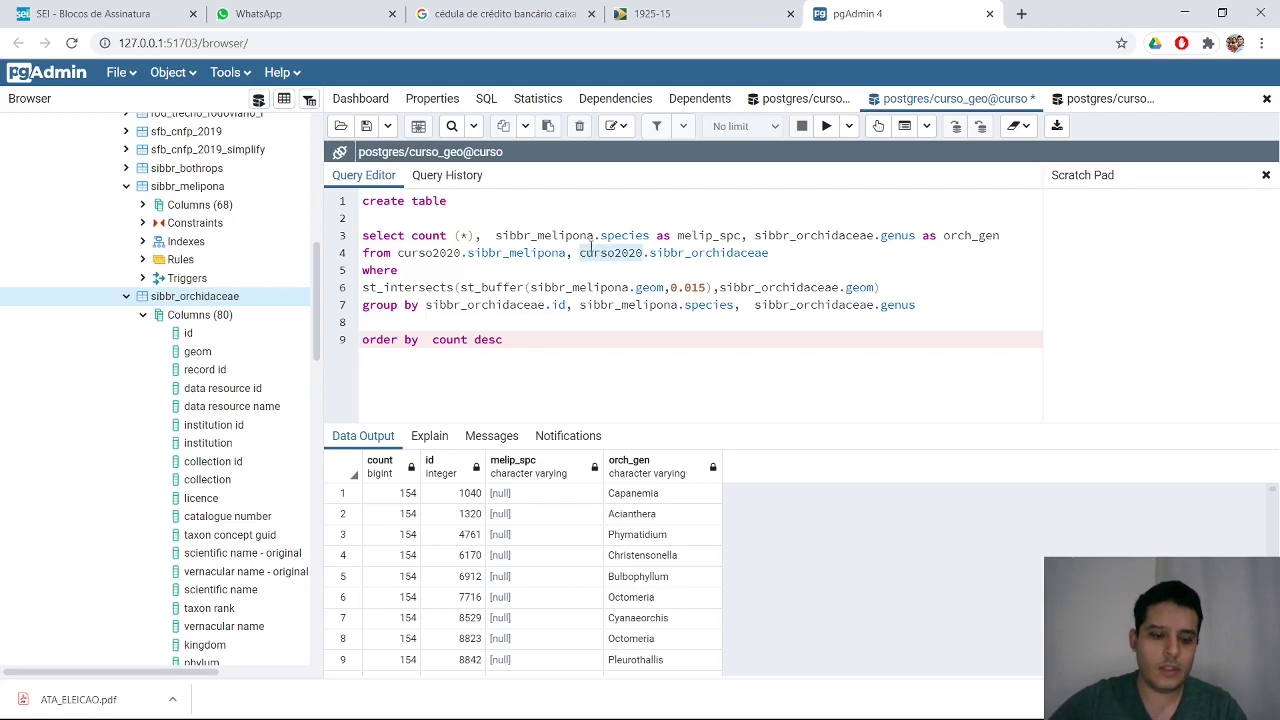
click(523, 201)
key(ctrl+v)
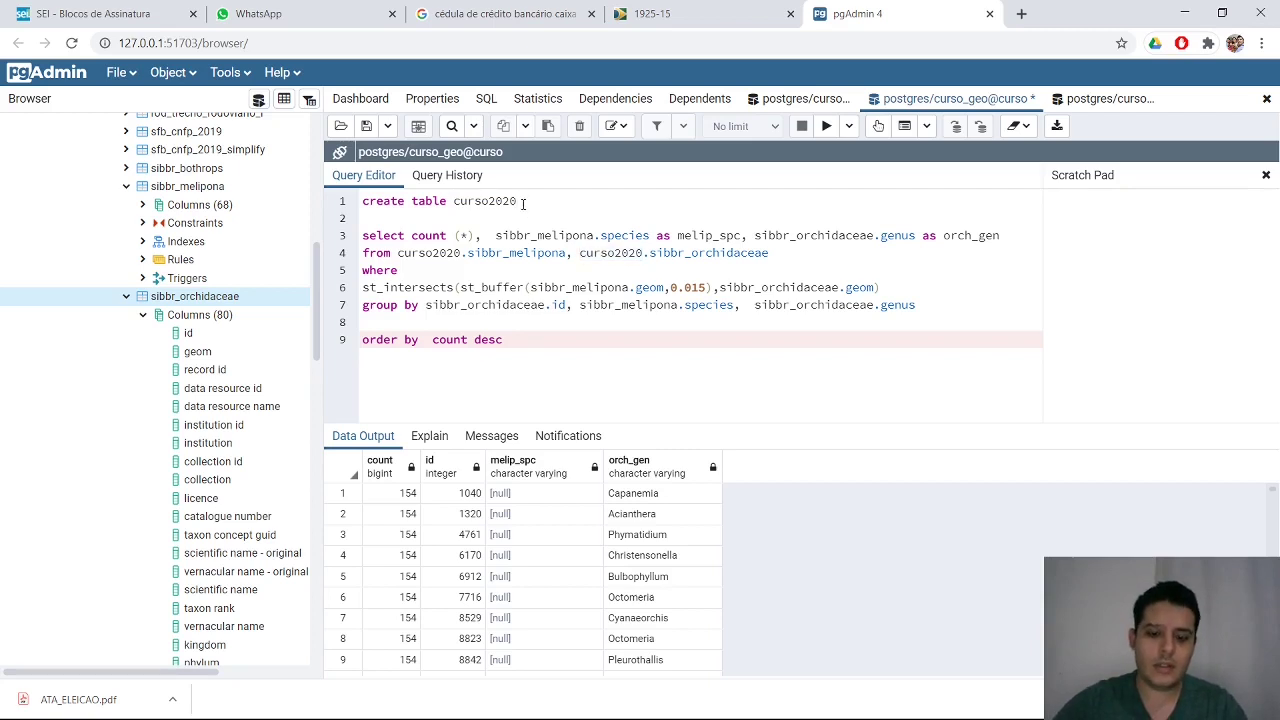
text(.melip_spc_)
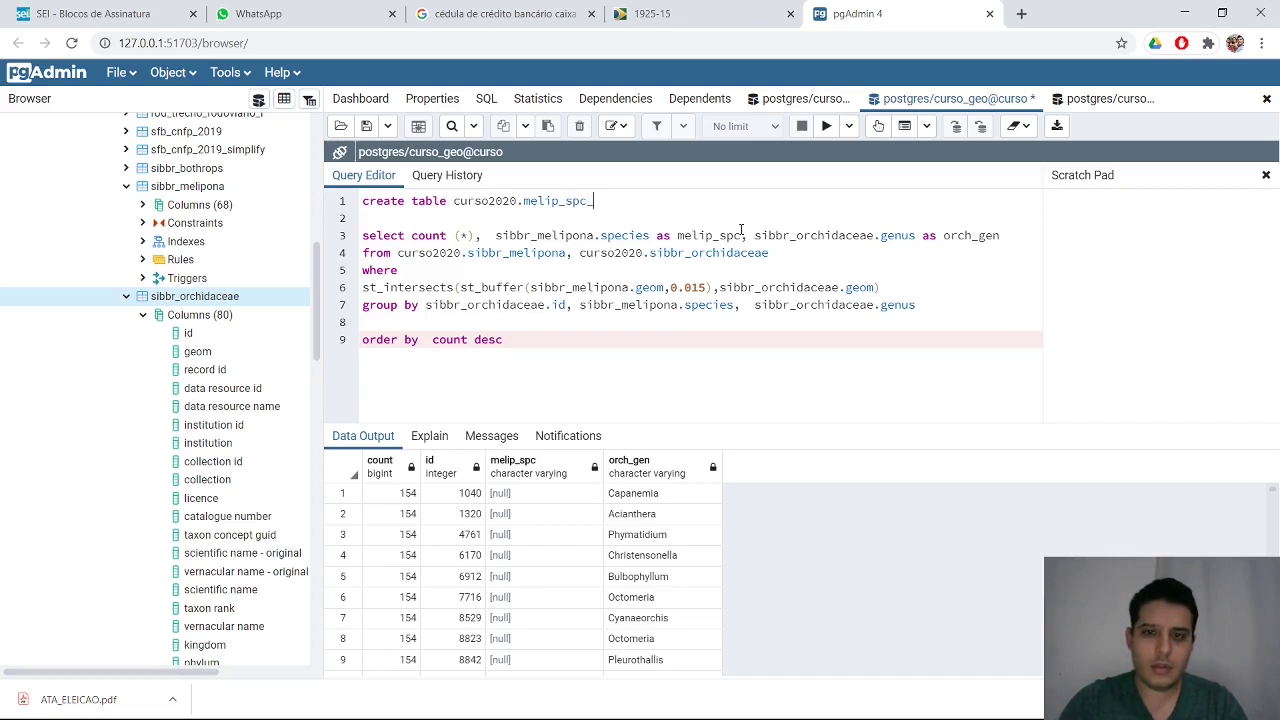
text(orch)
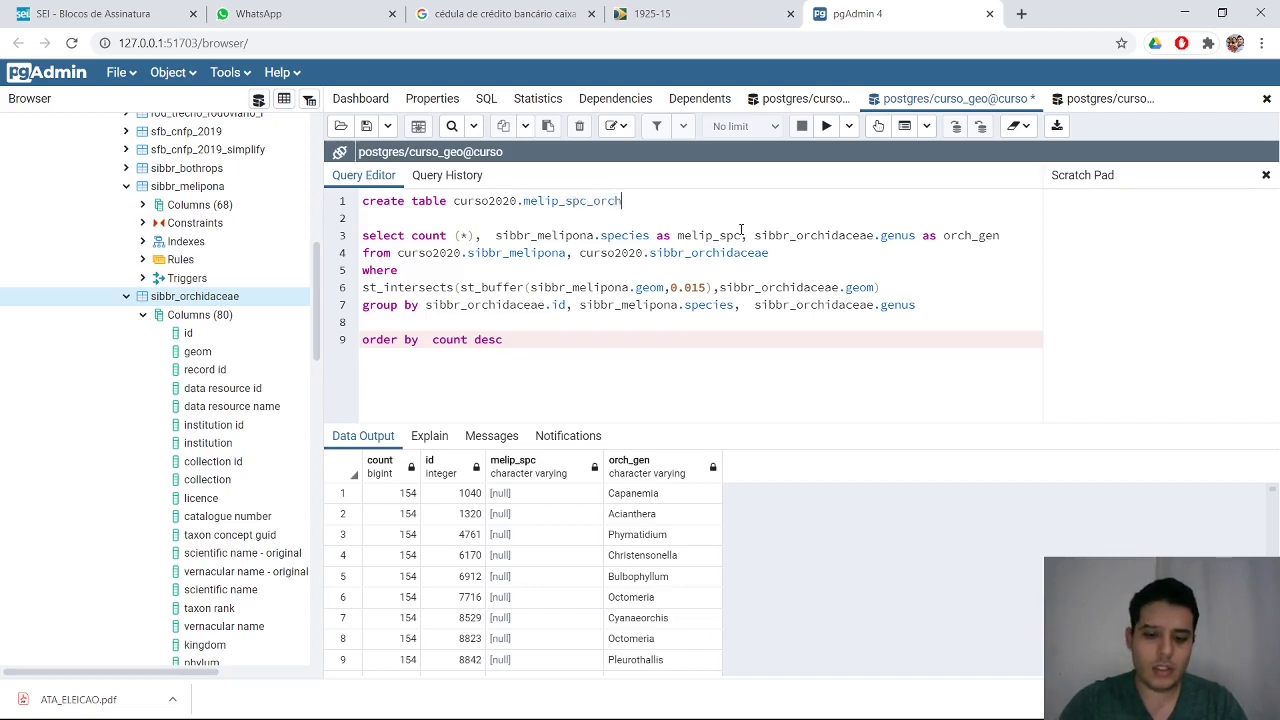
text(_gen)
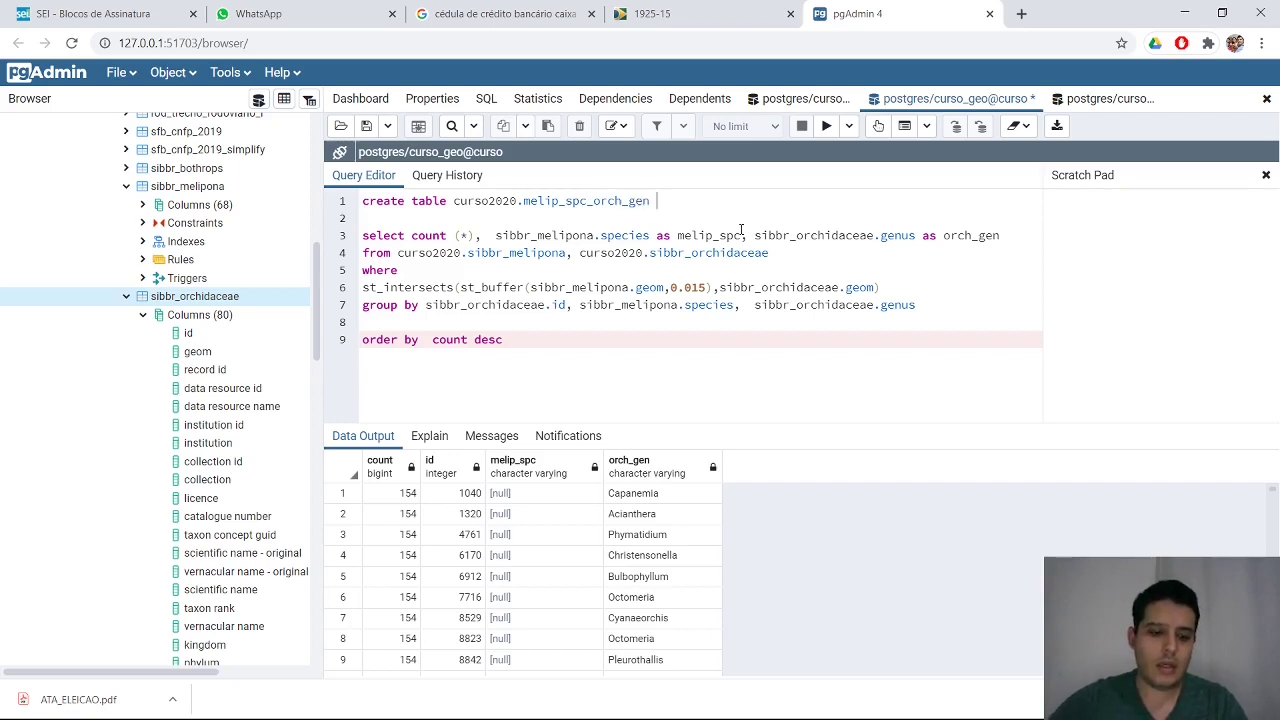
text( as)
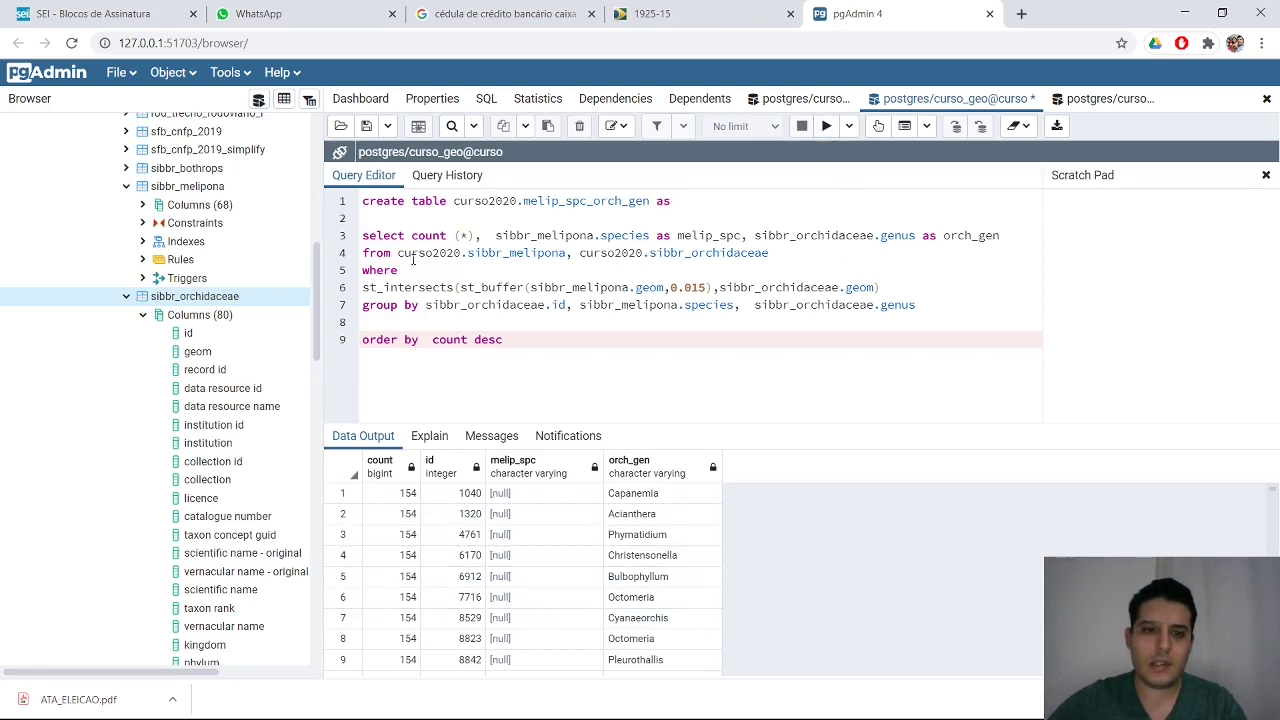
click(826, 126)
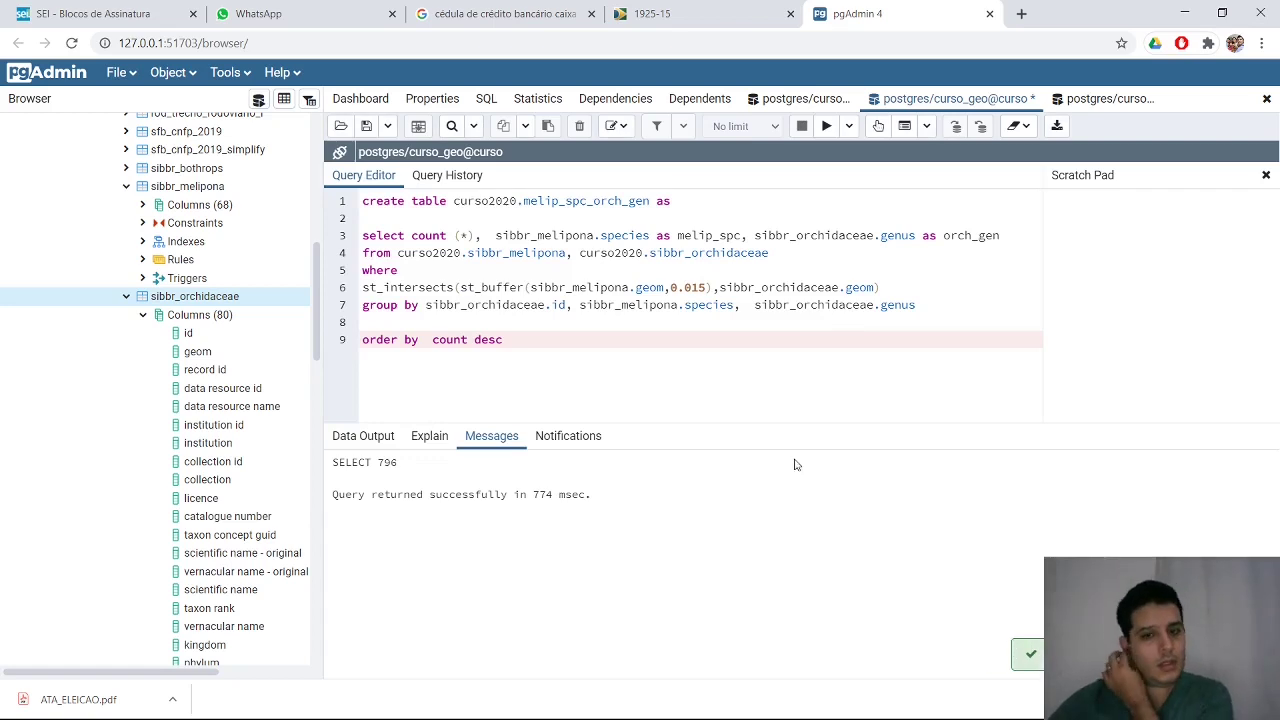
- Refresh the schema's Tables node in the browser tree and collapse the sibbr_orchidaceae and sibbr_melipona entries
click(126, 296)
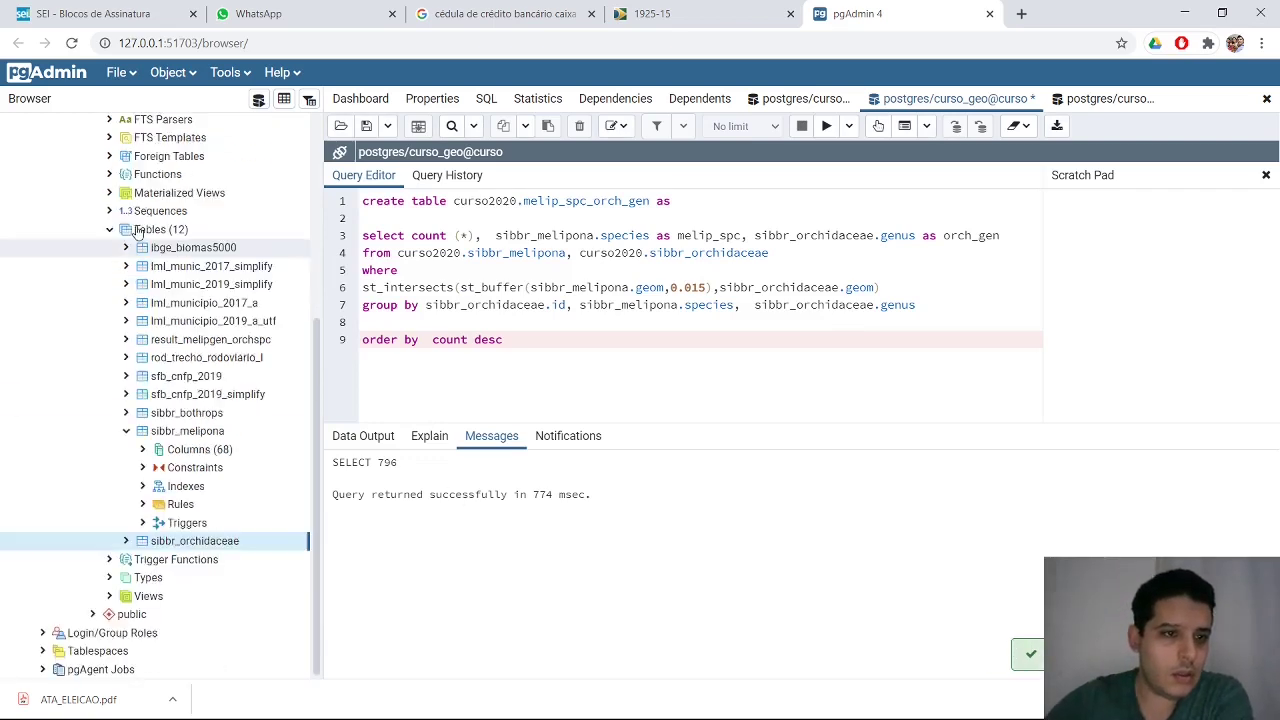
click(150, 229)
right_click(150, 229)
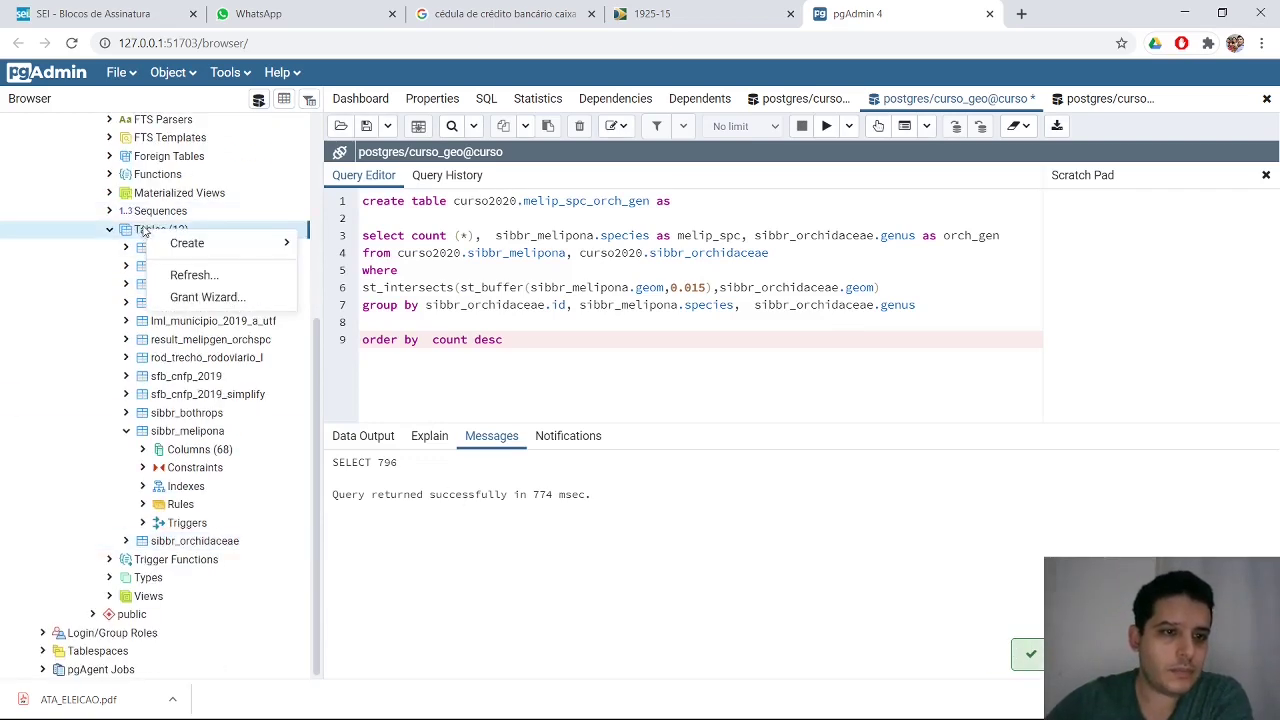
click(200, 277)
scroll(150, 400, down, 3)
click(126, 457)
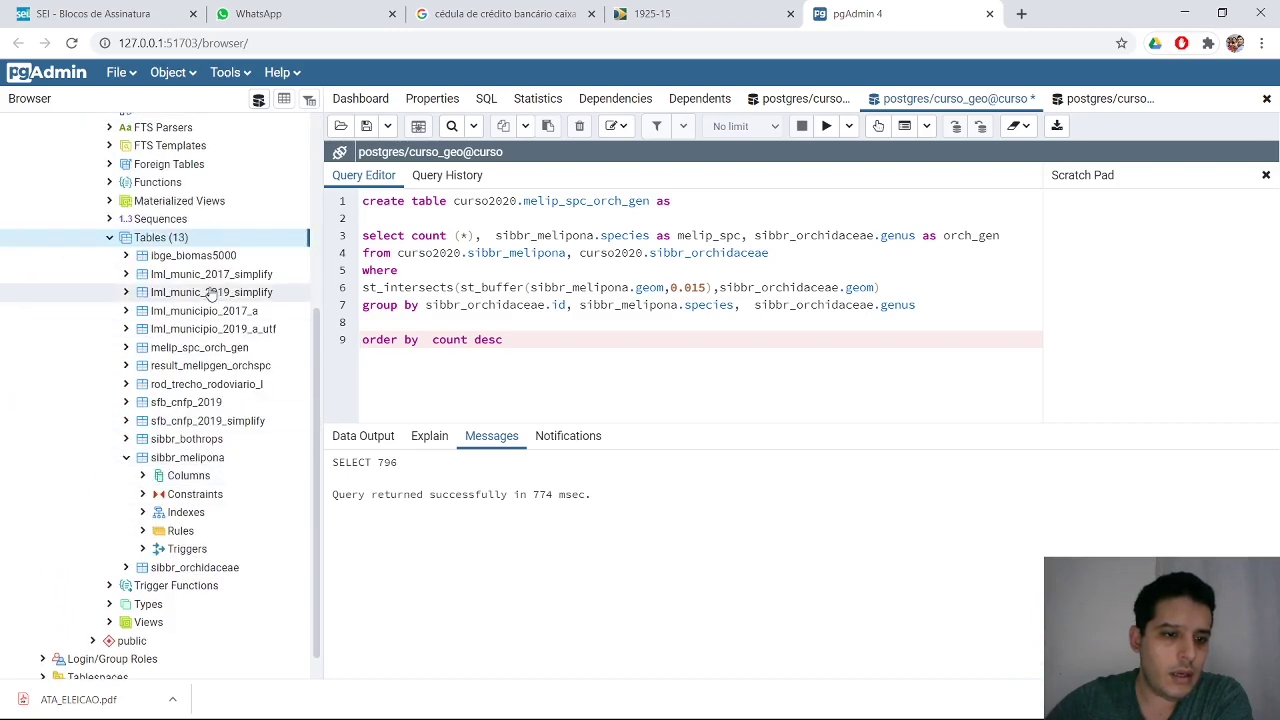
click(126, 457)
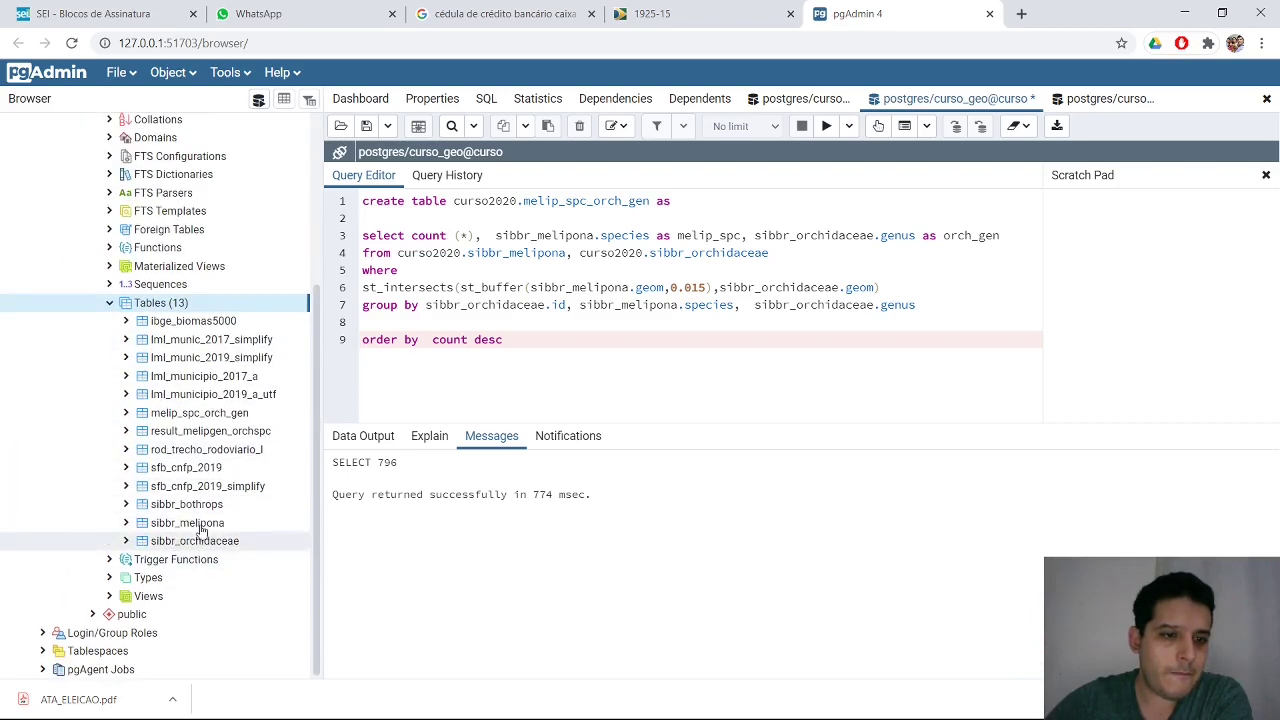
- View the first 100 rows of melip_spc_orch_gen and review the counts per melipona species and orchid genus
click(225, 421)
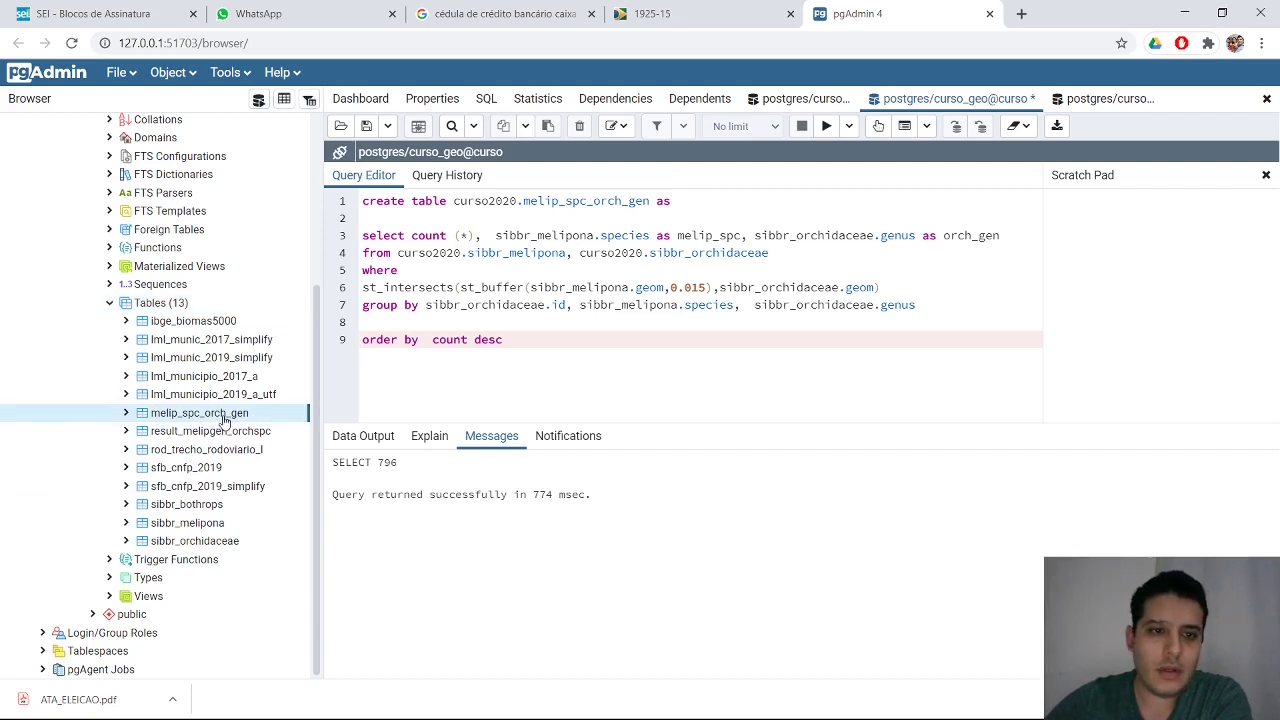
right_click(225, 421)
mouse_move(305, 362)
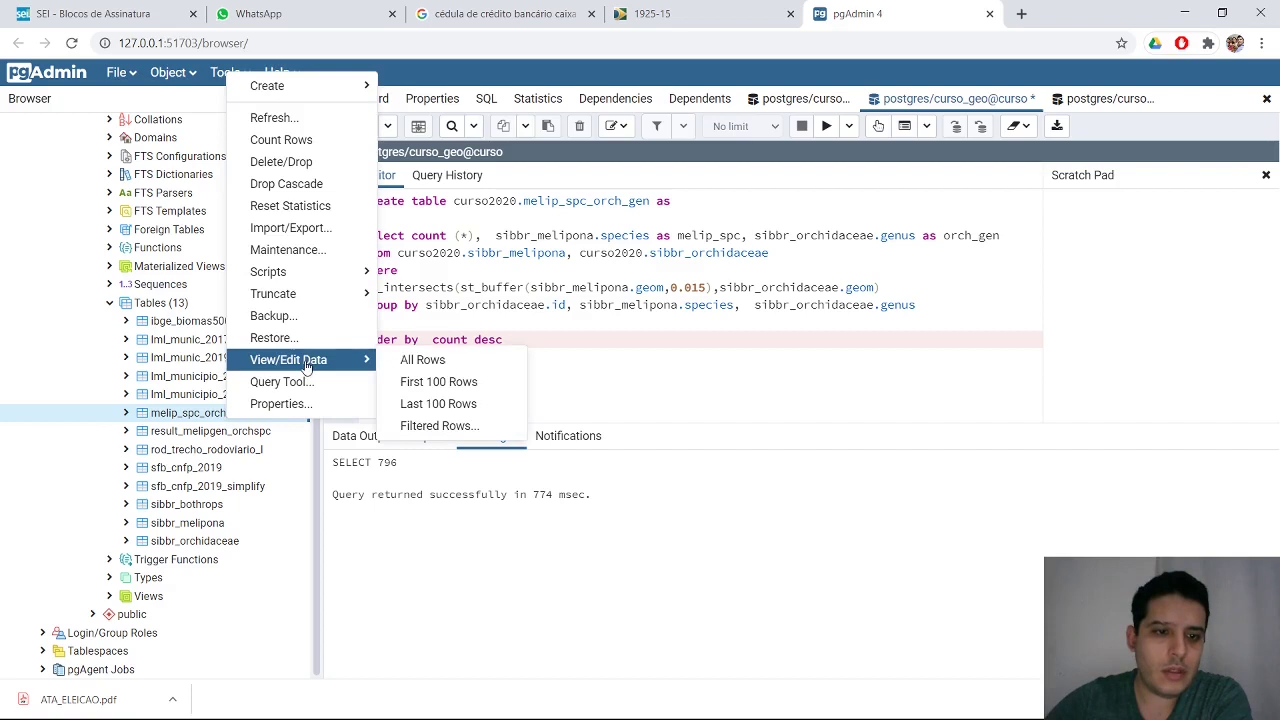
click(430, 384)
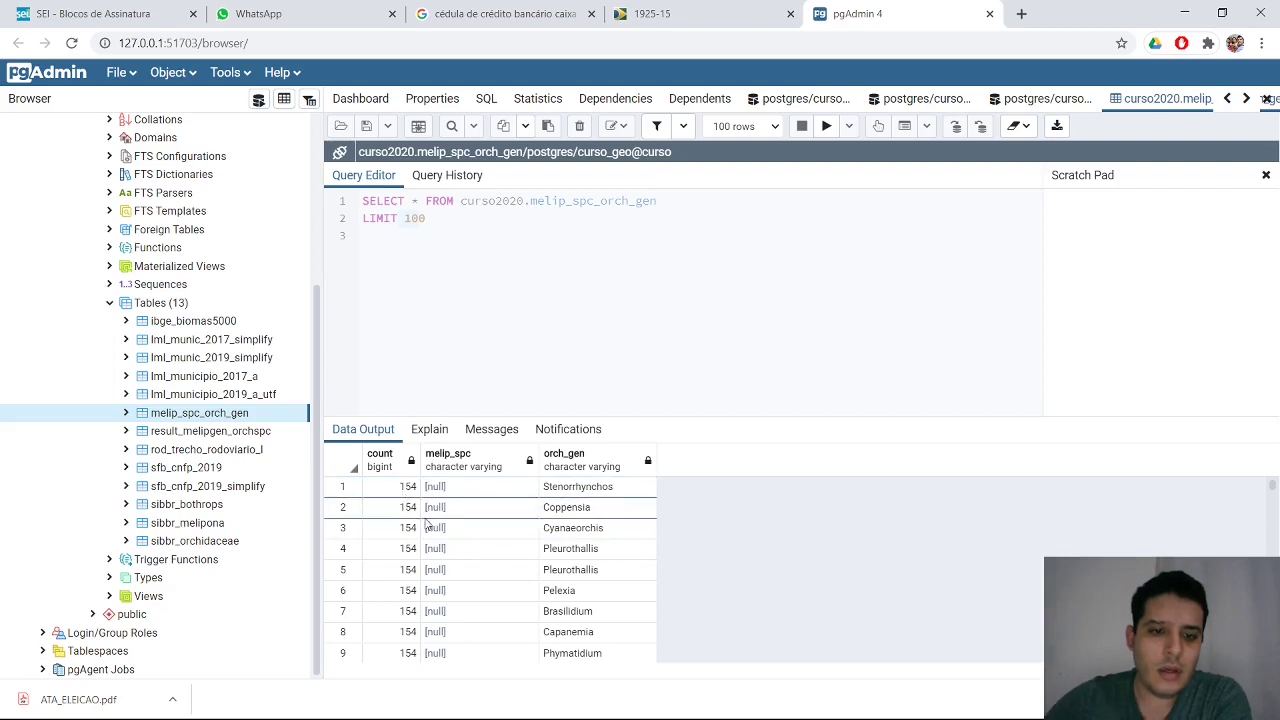
scroll(435, 537, down, 3)
scroll(578, 550, down, 5)
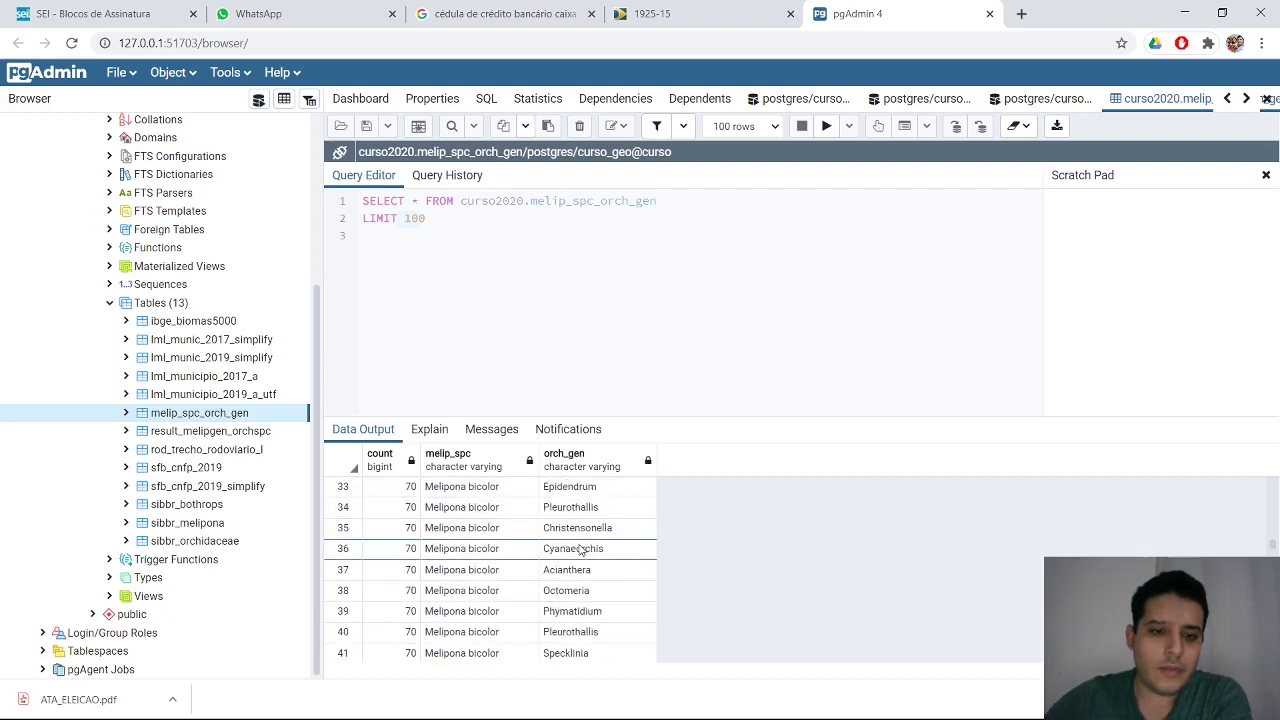
scroll(540, 565, up, 4)
scroll(540, 565, up, 2)
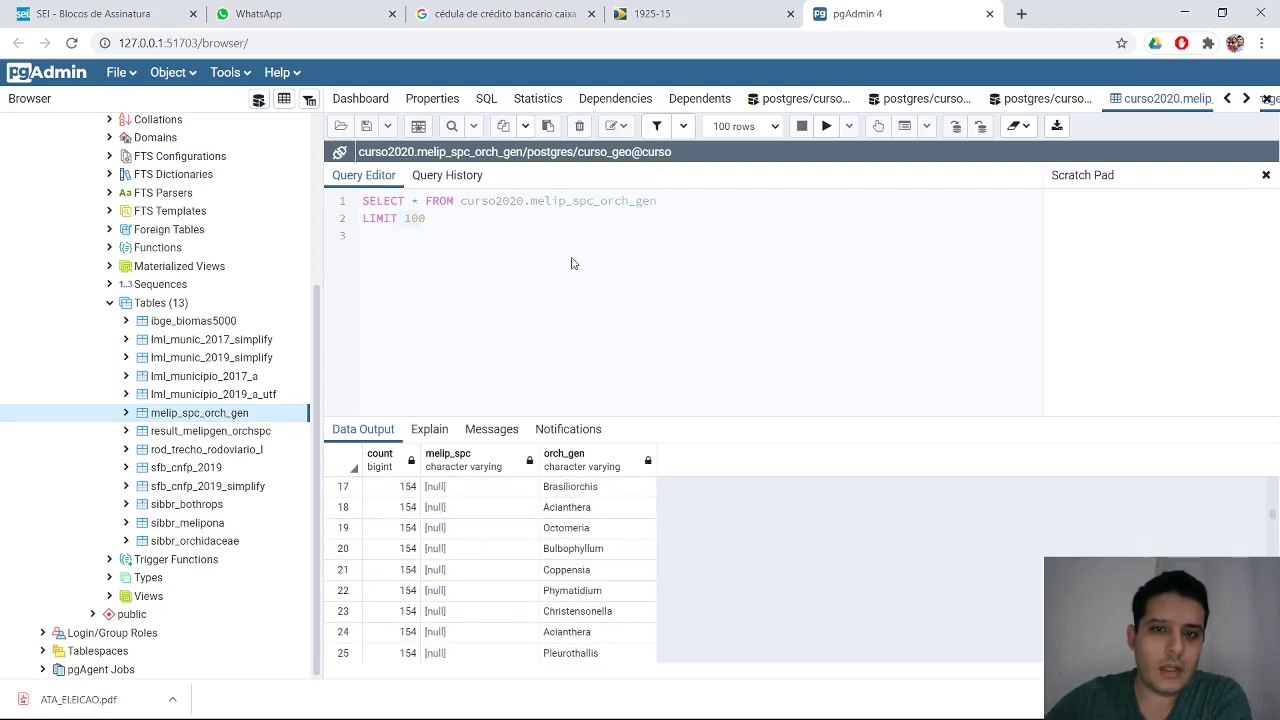
- In the query that creates curso2020.result_melipgen_orchspc, remove sibbr_melipona.id from the group by clause
click(1058, 96)
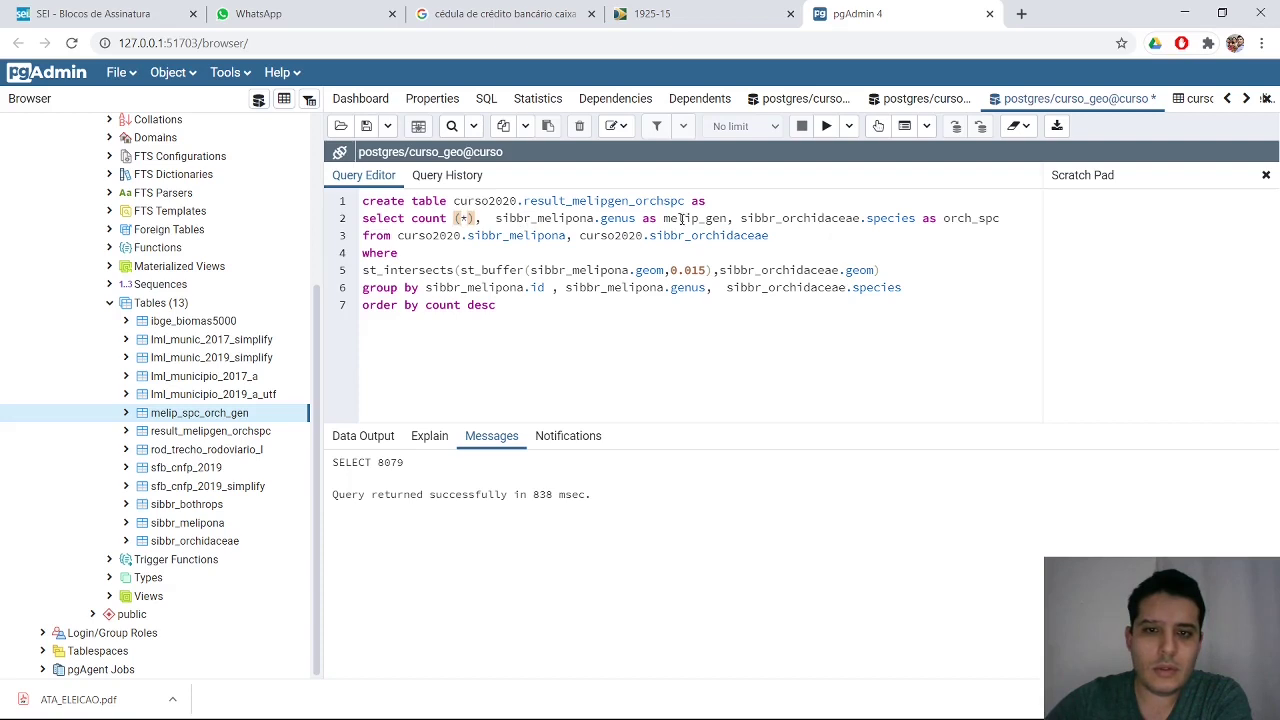
click(541, 301)
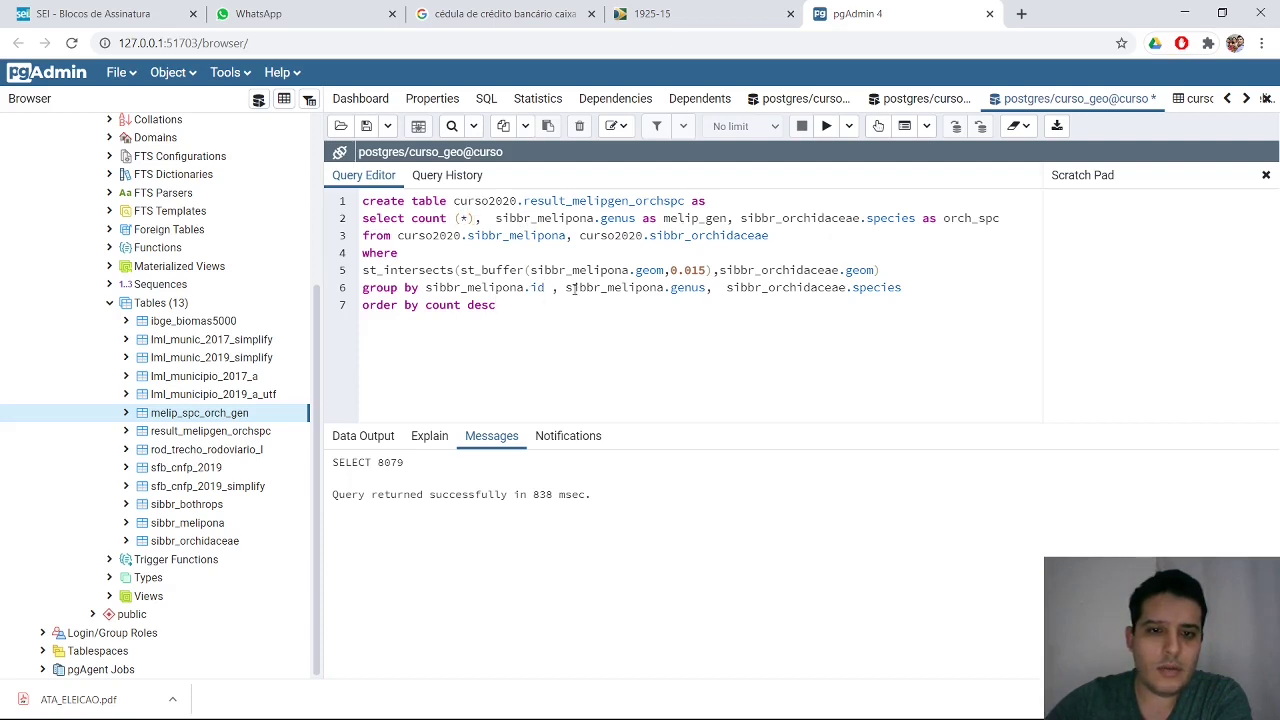
drag(553, 287, 426, 288)
key(BackSpace)
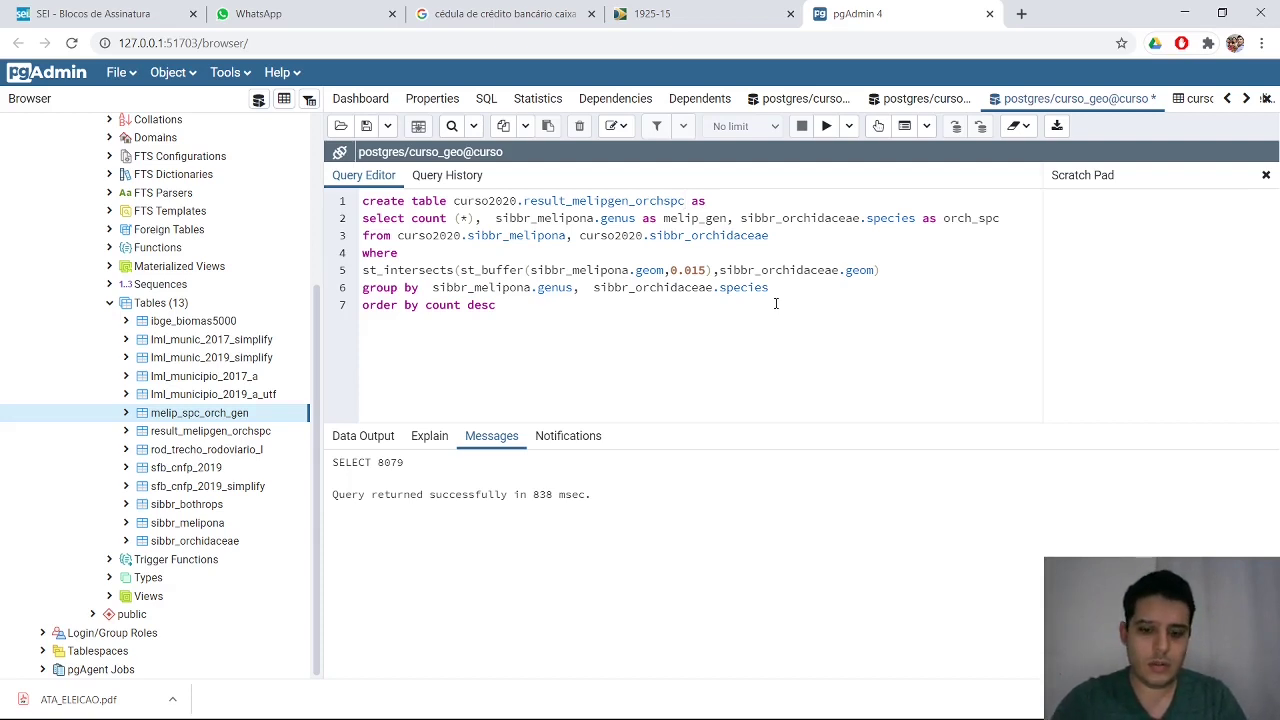
- Change the new table's name to result_melipgen_orchspc_2 and run the statement, establishing a new database session
text(_2)
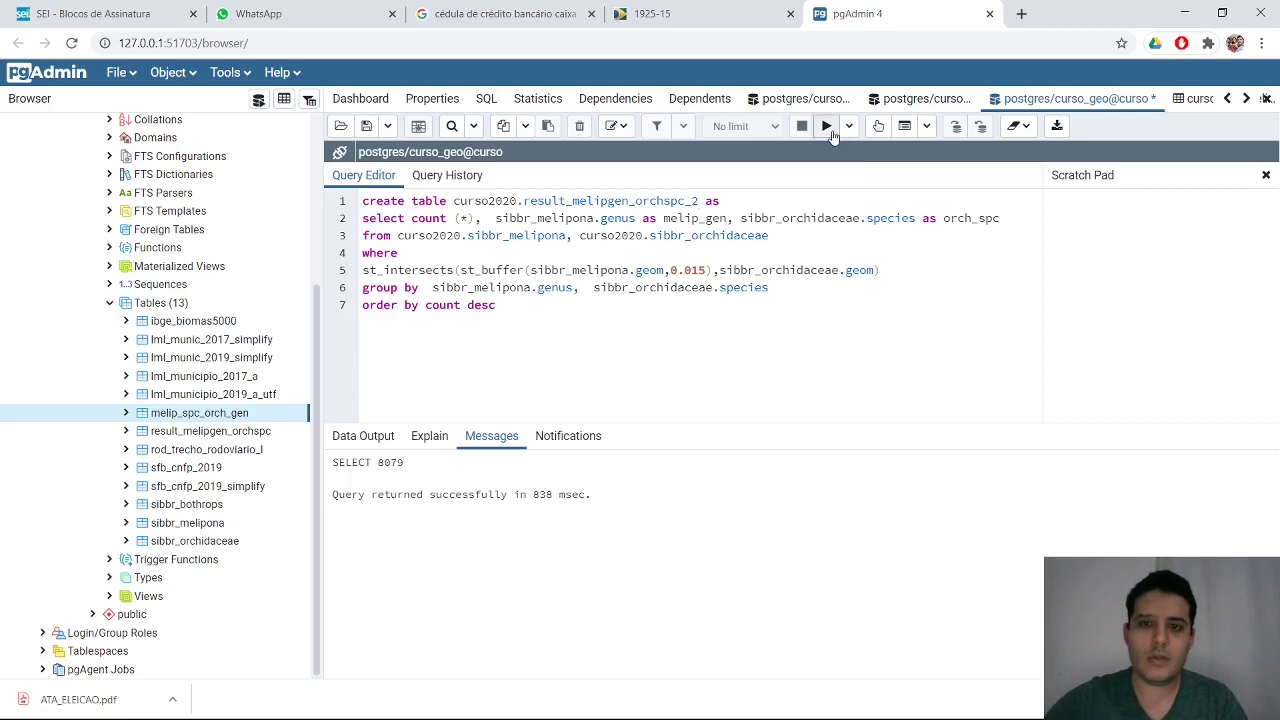
click(828, 130)
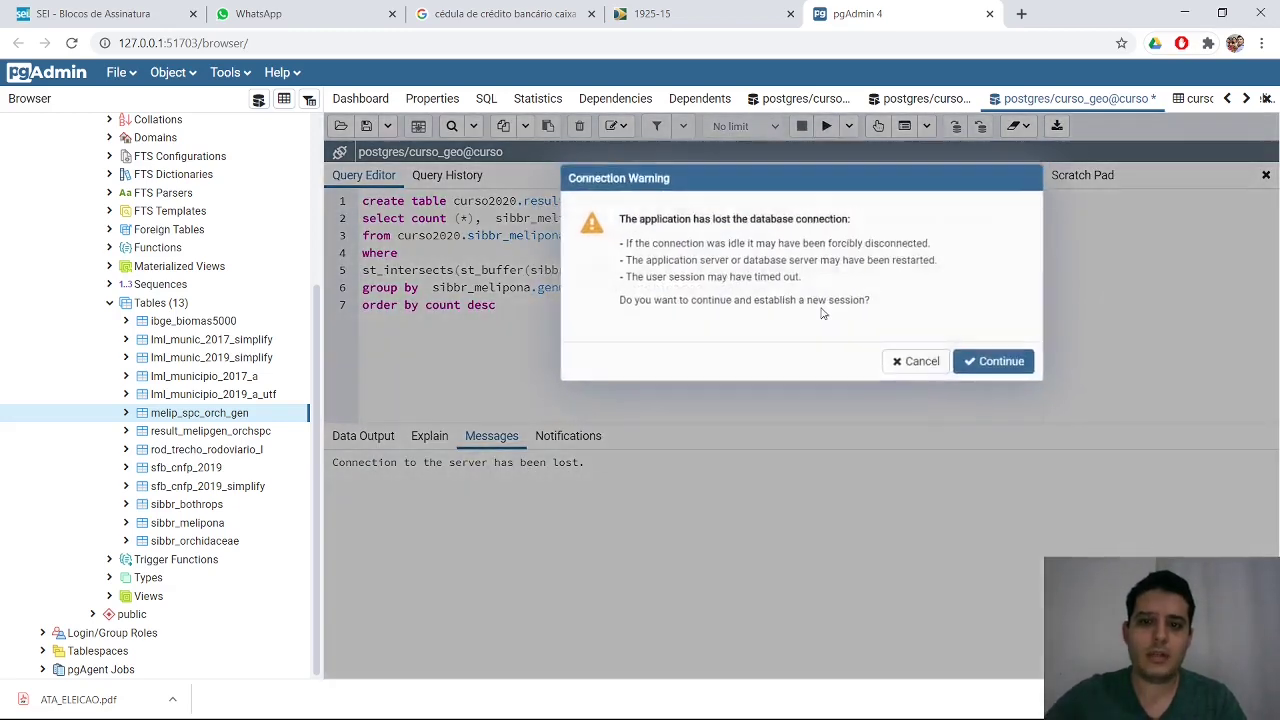
click(981, 366)
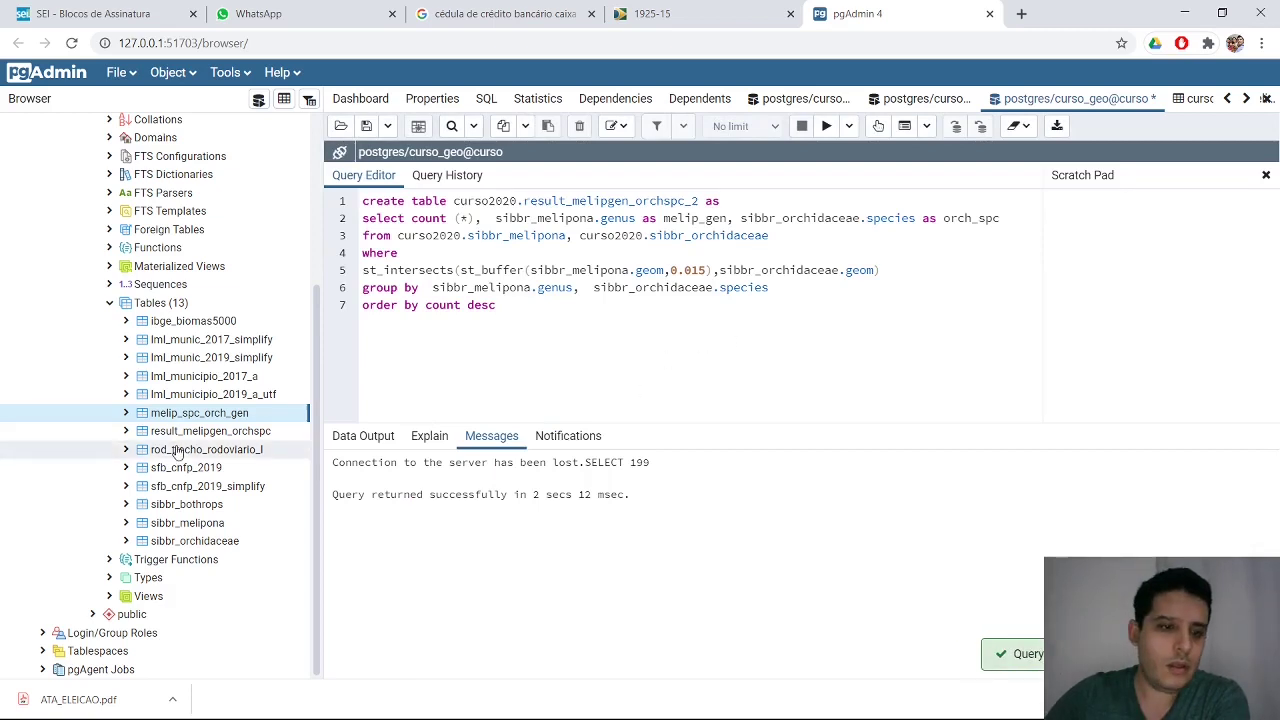
- Refresh the Tables node so the tree includes result_melipgen_orchspc_2
click(160, 303)
right_click(160, 303)
click(209, 351)
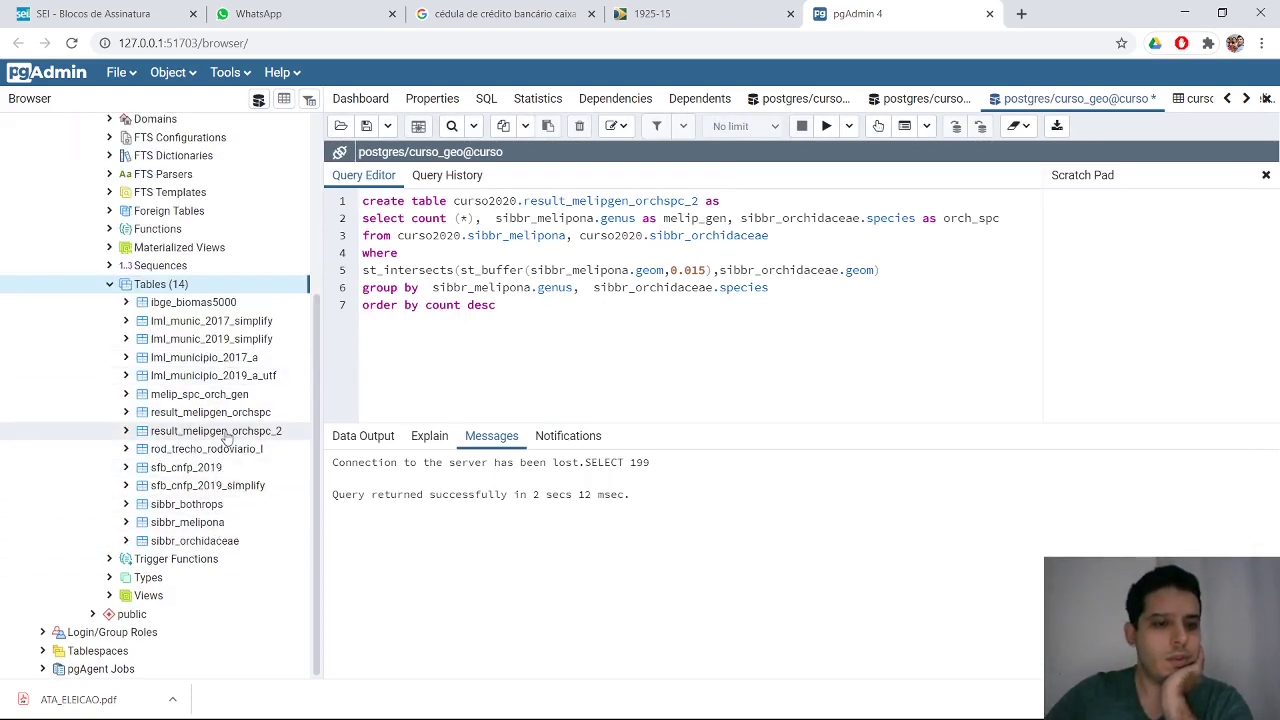
- View the first 100 rows of result_melipgen_orchspc_2 and return to the melip_spc_orch_gen rows for comparison
click(226, 432)
right_click(226, 438)
mouse_move(310, 376)
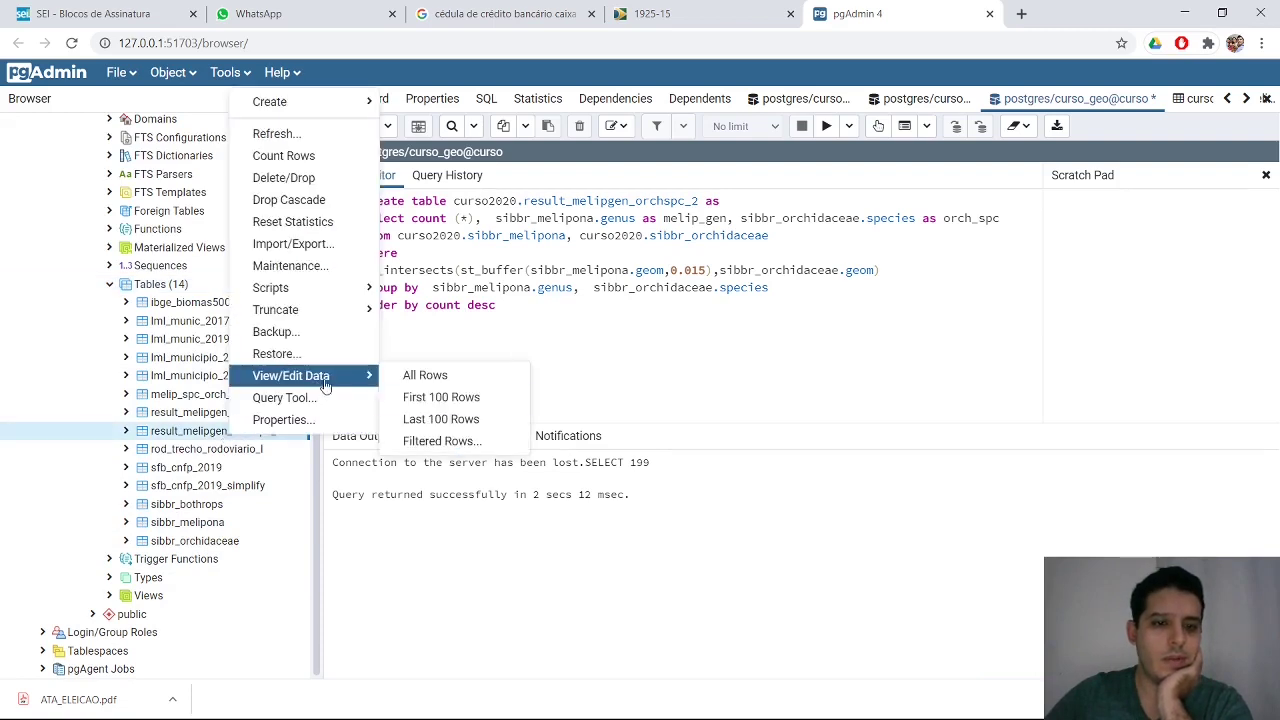
click(428, 399)
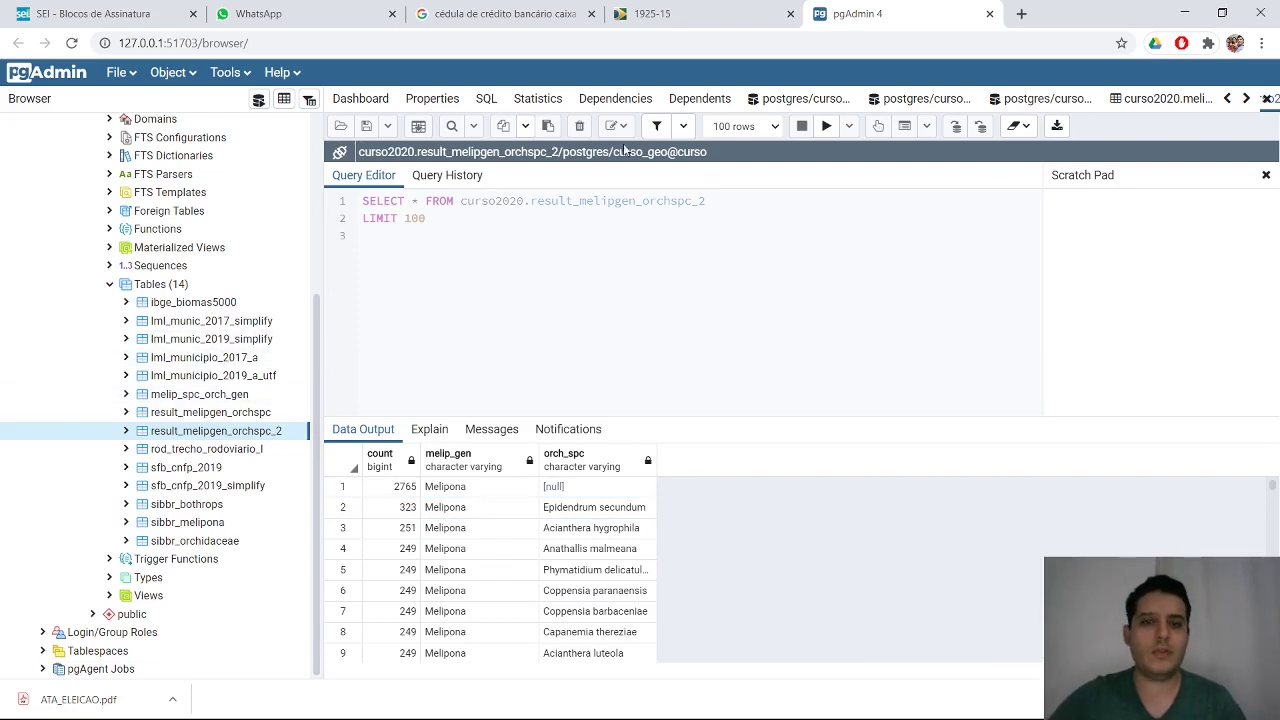
click(1135, 100)
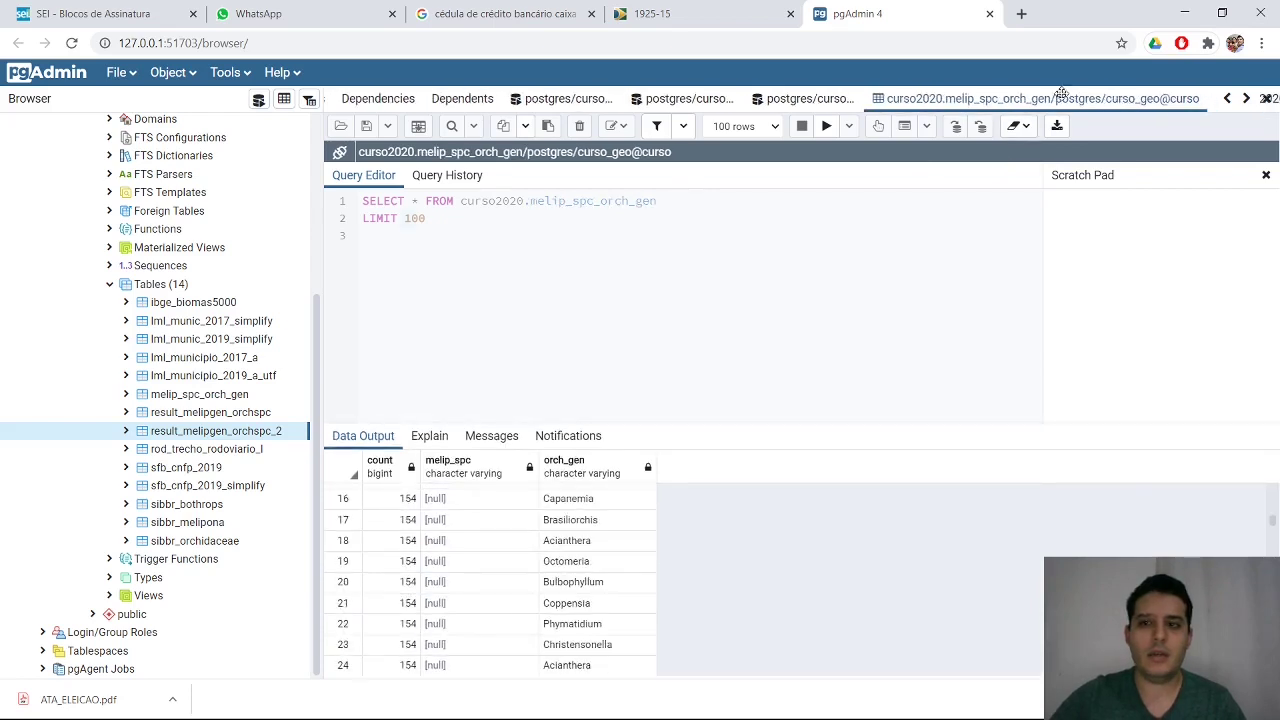
- In the create table query, rename the new table to result_melipgen_orchspc_2_geom
click(833, 97)
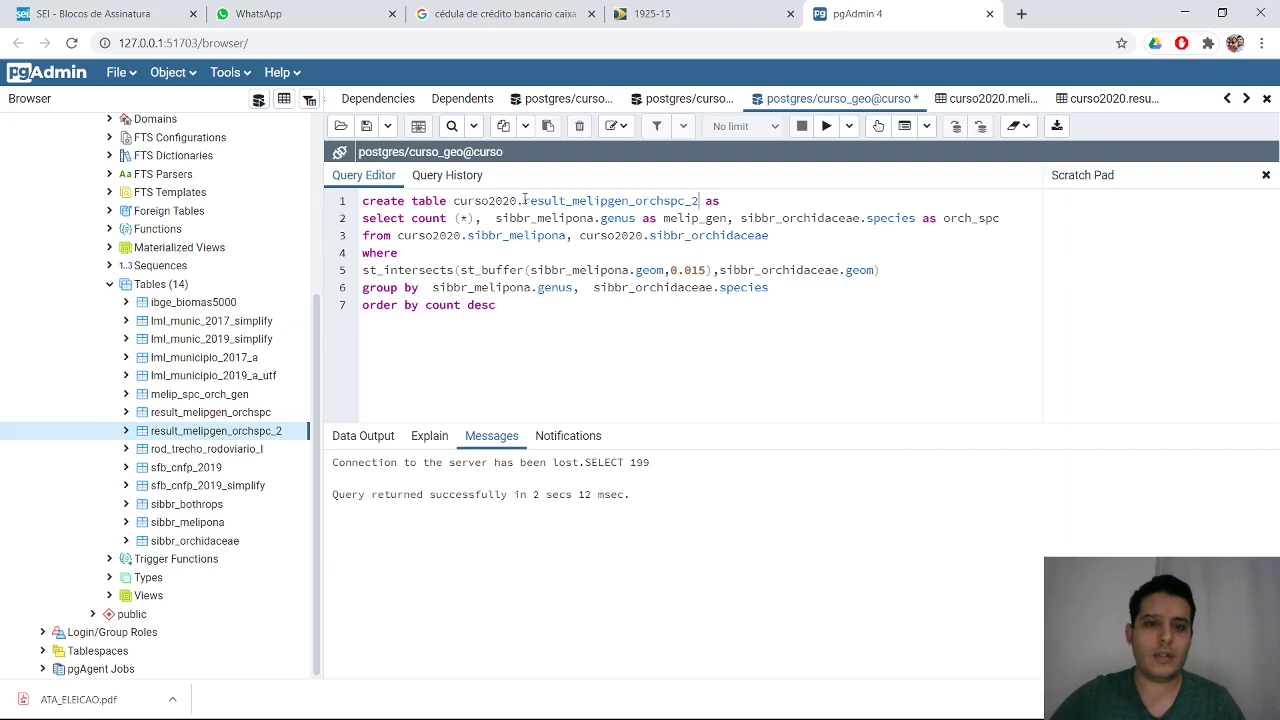
click(701, 201)
text(_geom)
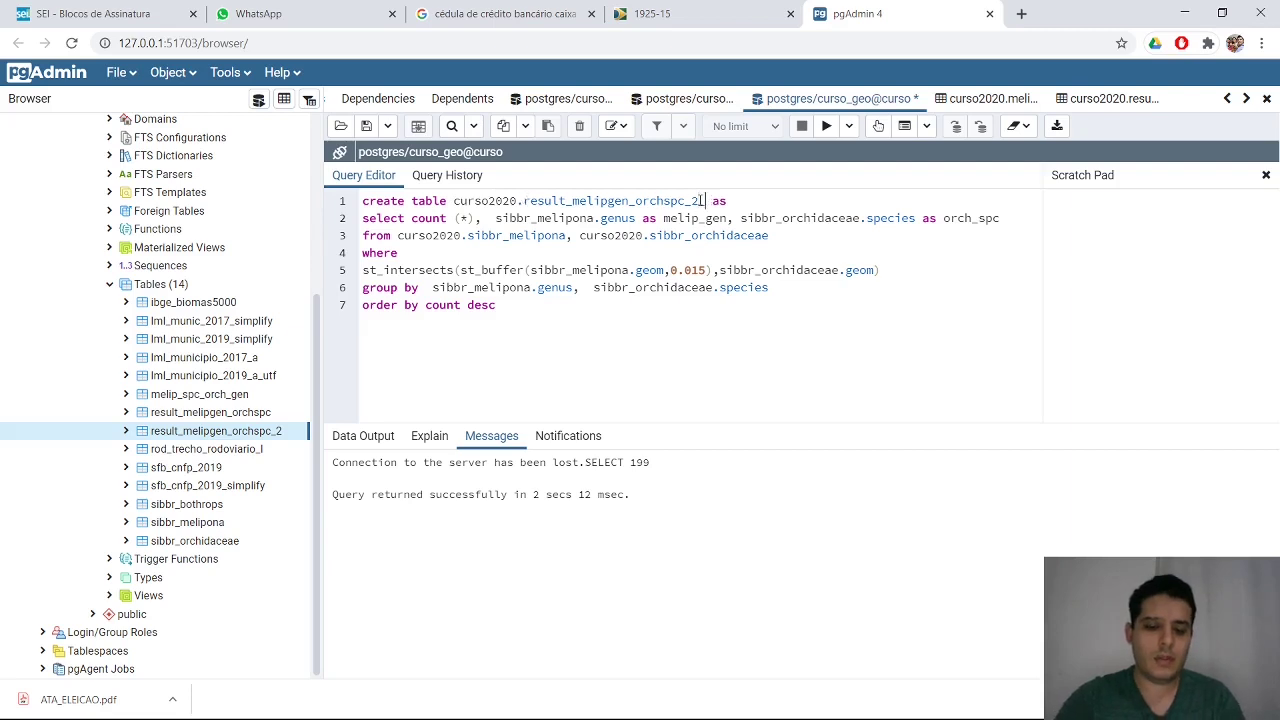
- Remove the parentheses around the asterisk and delete the genus and species columns from the select list
click(476, 218)
key(BackSpace)
key(Left)
key(BackSpace)
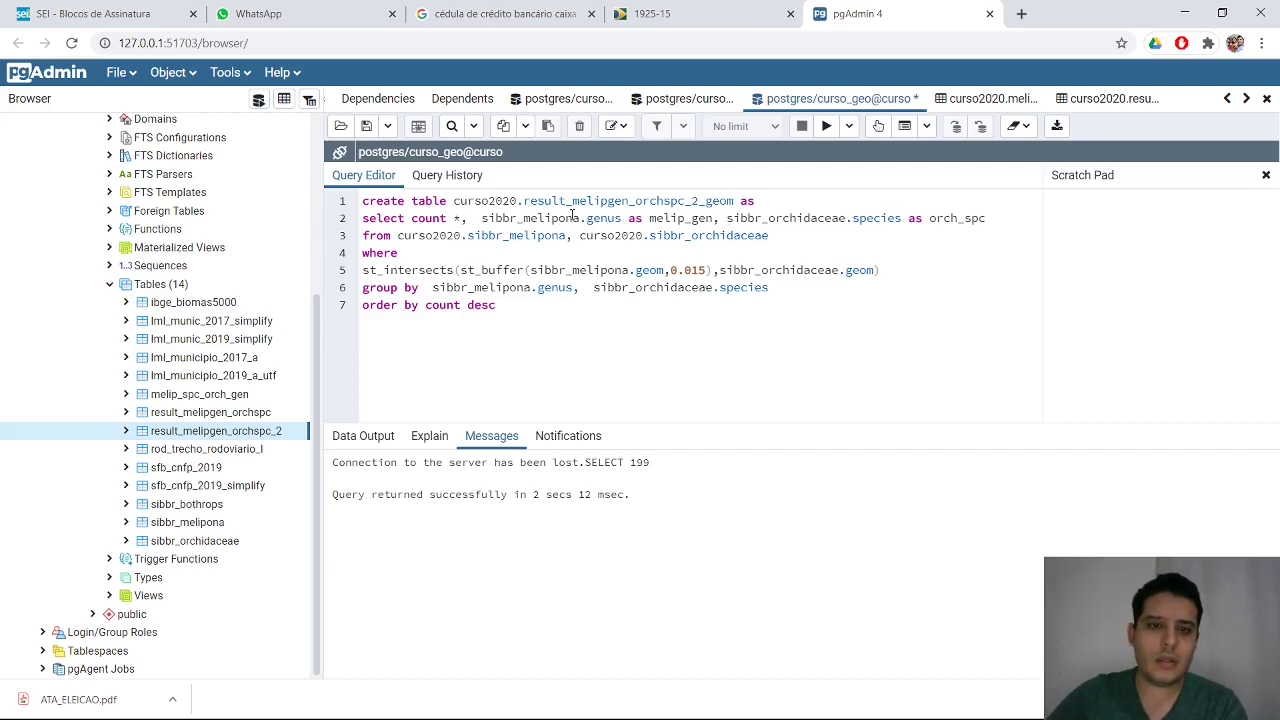
drag(460, 218, 1012, 218)
key(BackSpace)
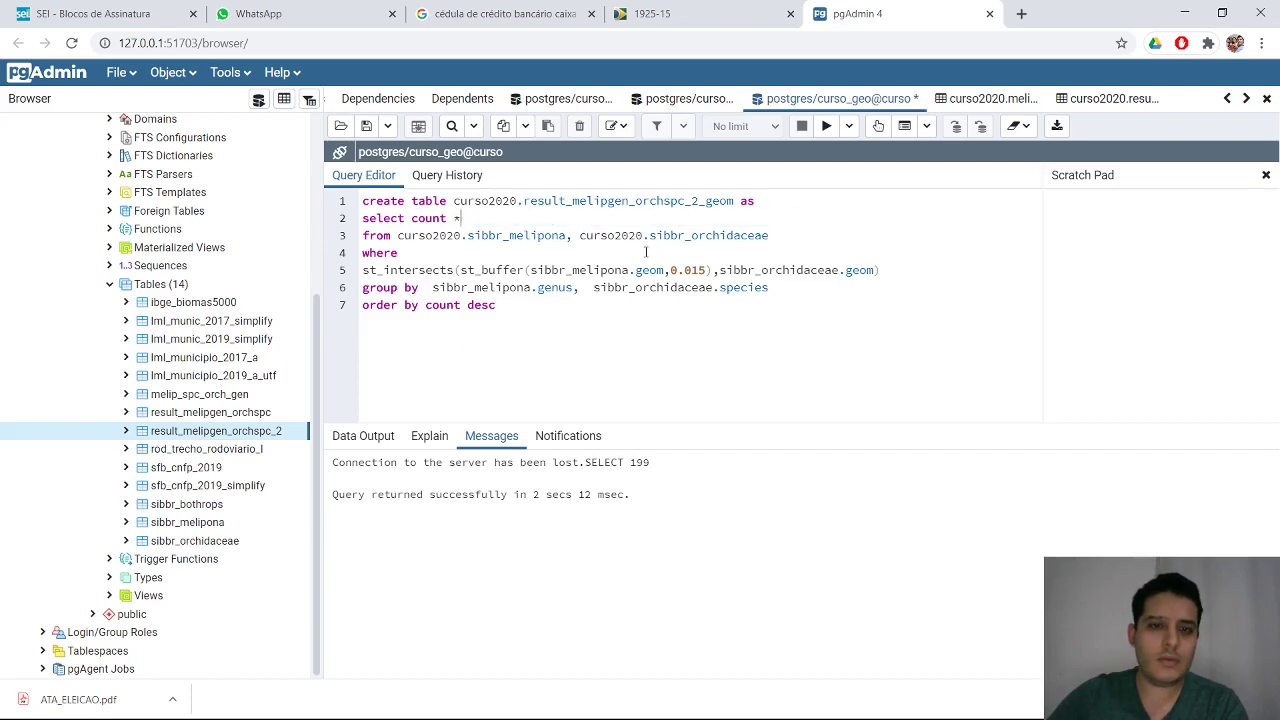
- Delete the group by and order by lines from the query and run the statement
drag(512, 311, 366, 288)
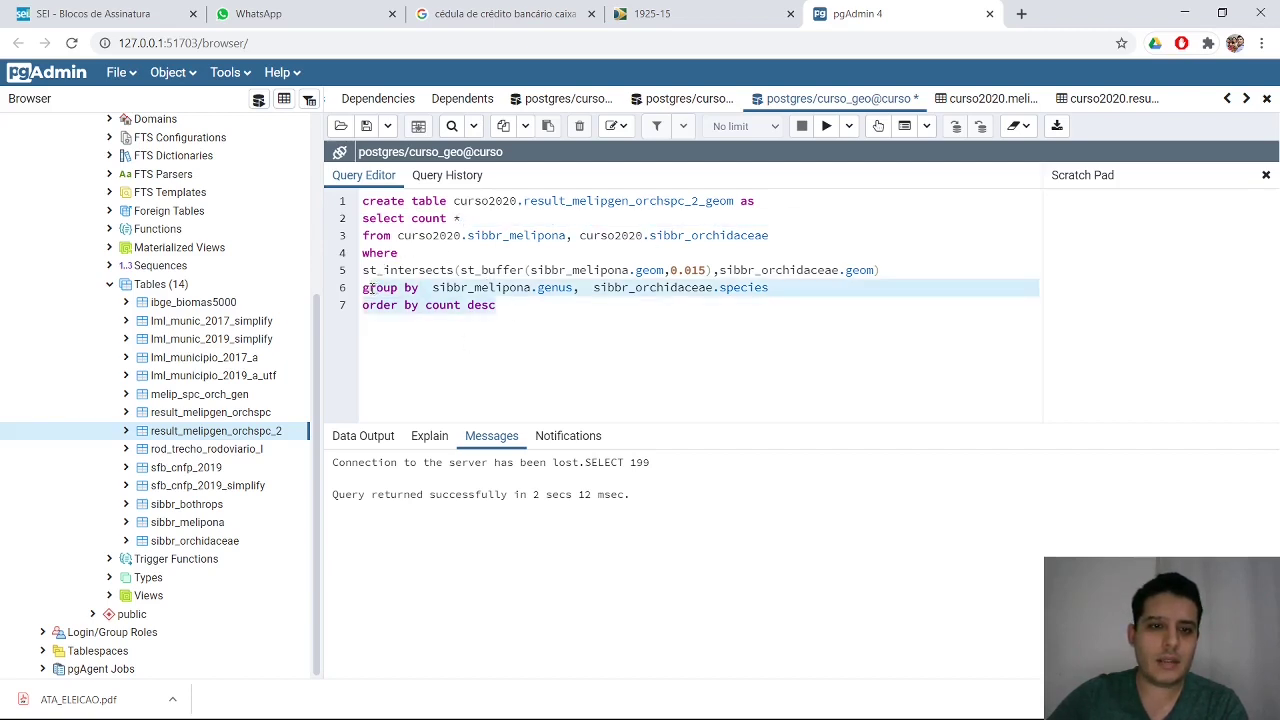
key(BackSpace)
key(BackSpace)
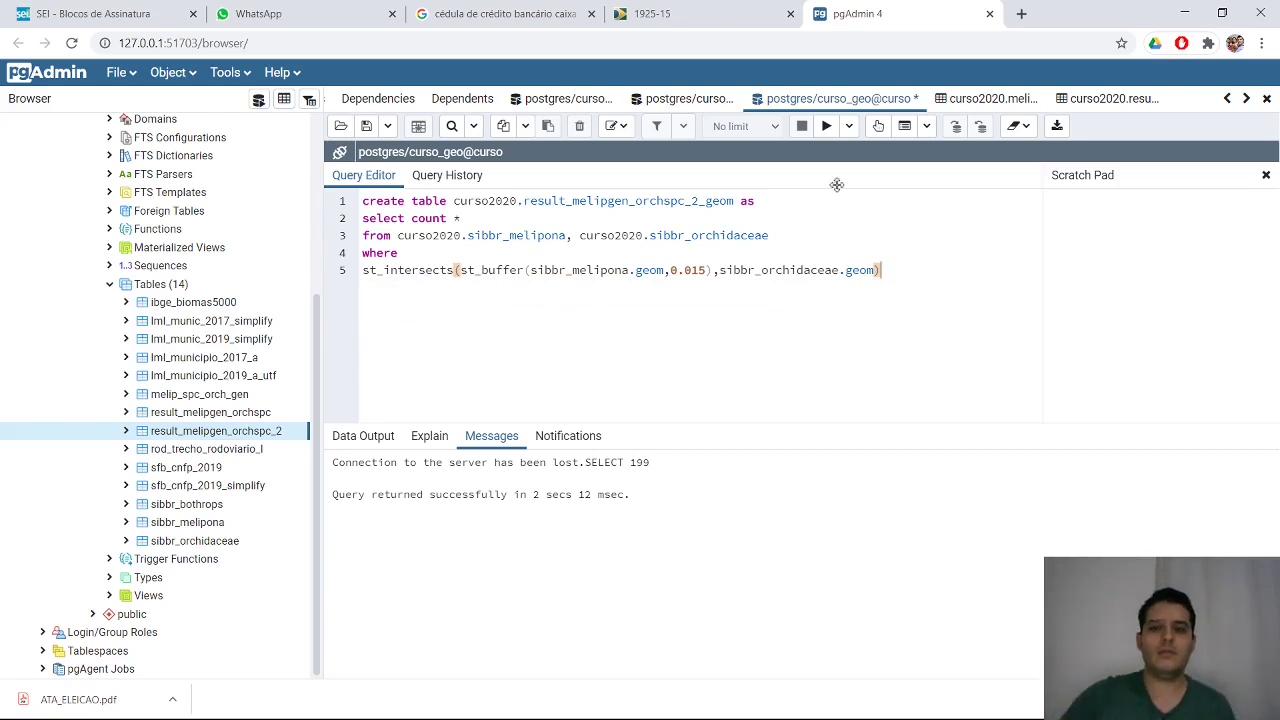
click(826, 125)
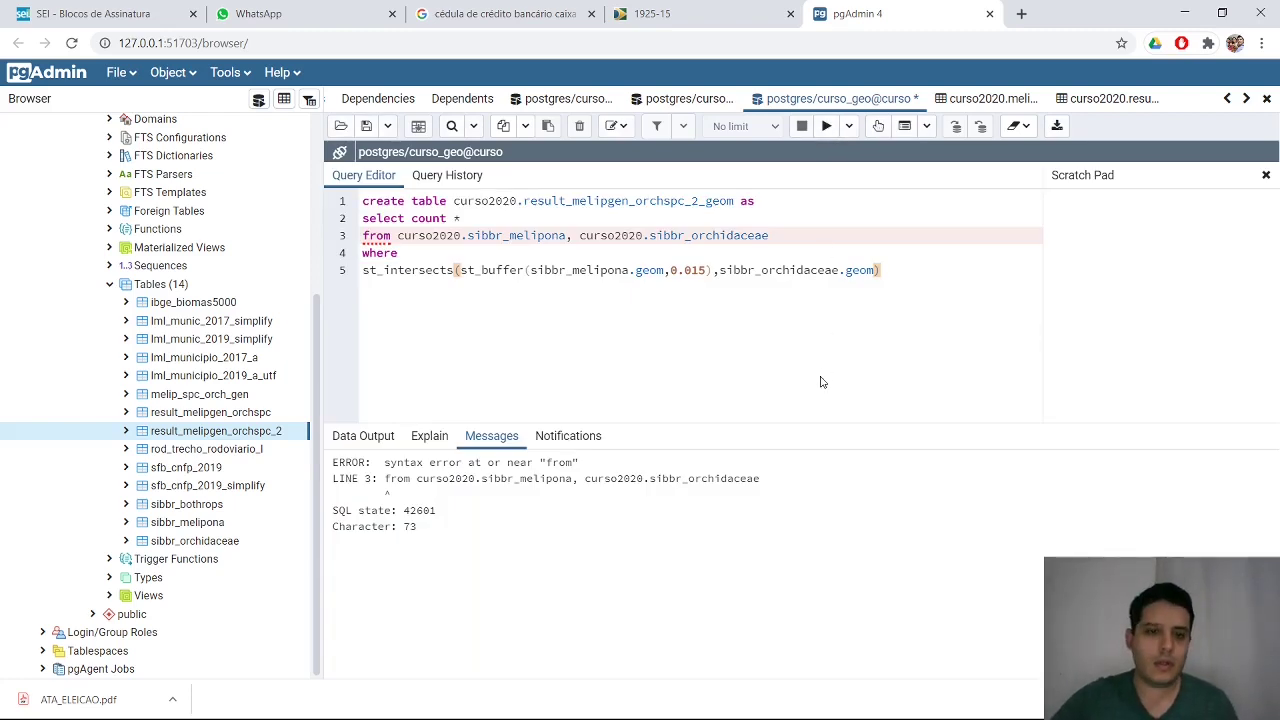
- Remove count from the select list so the query selects all columns, and rerun the statement
click(457, 253)
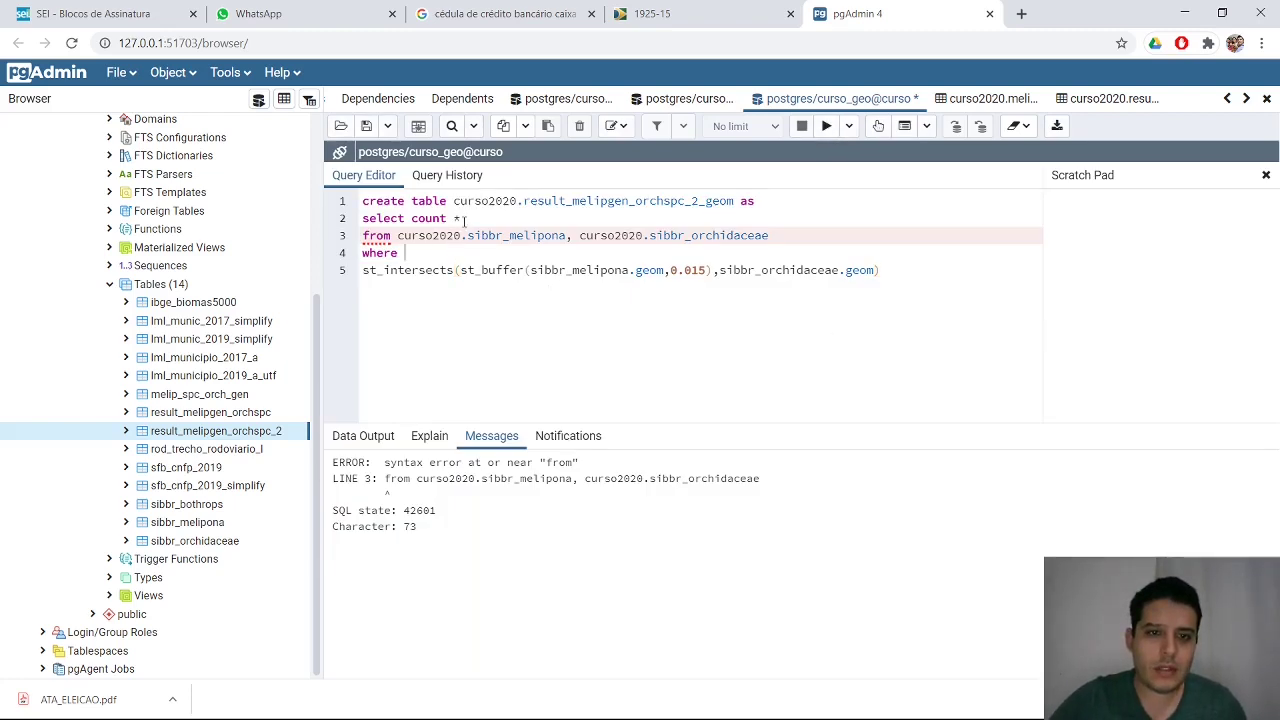
drag(460, 217, 412, 213)
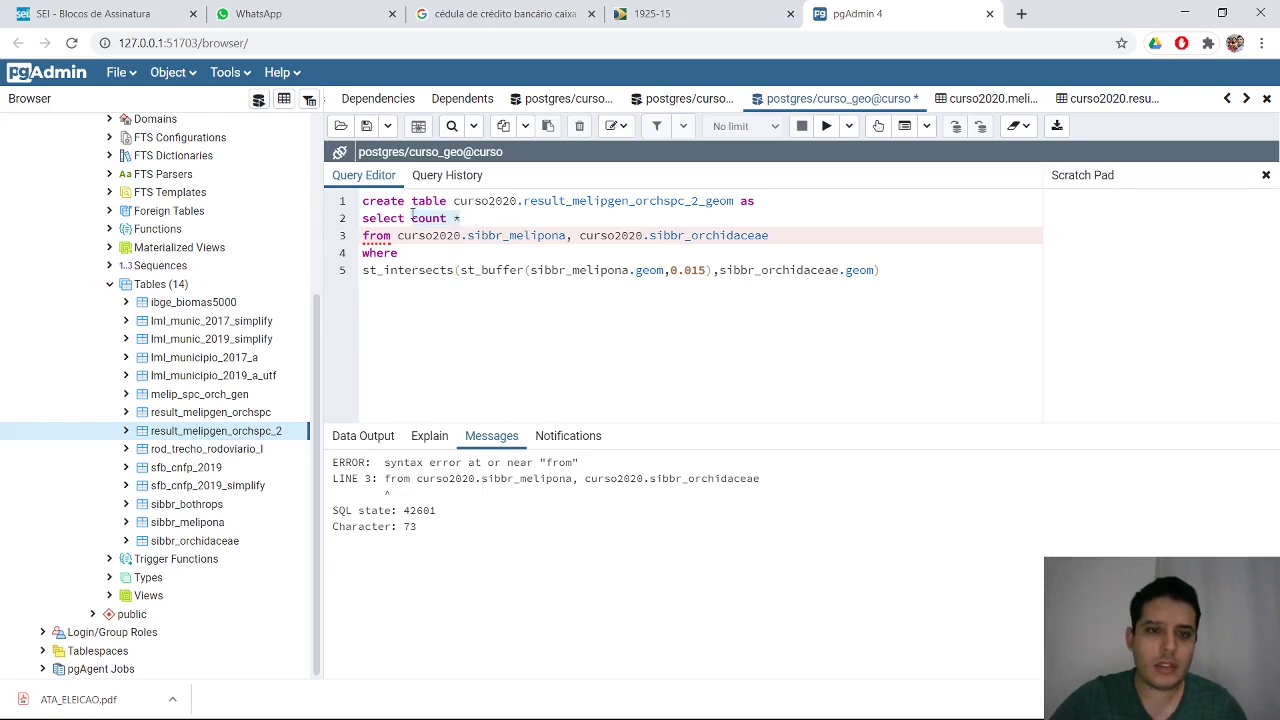
click(412, 213)
key(Delete)
key(Delete)
key(Delete)
key(Delete)
key(Delete)
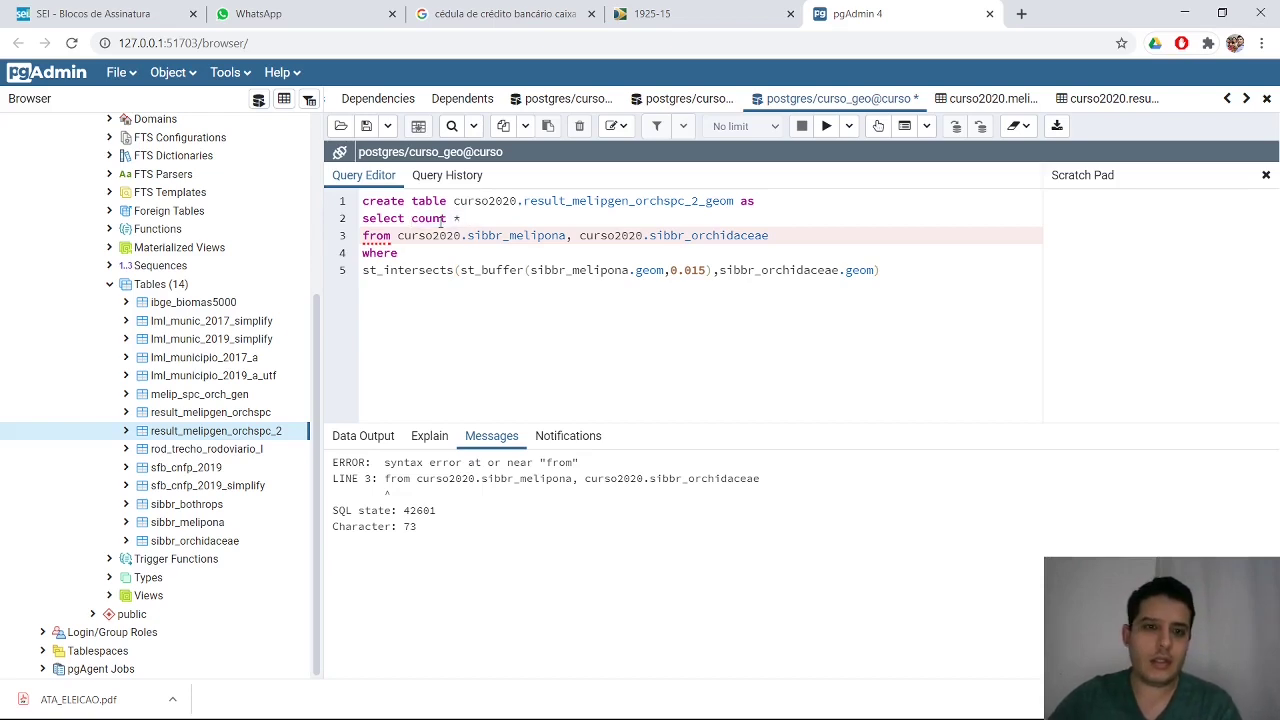
click(826, 126)
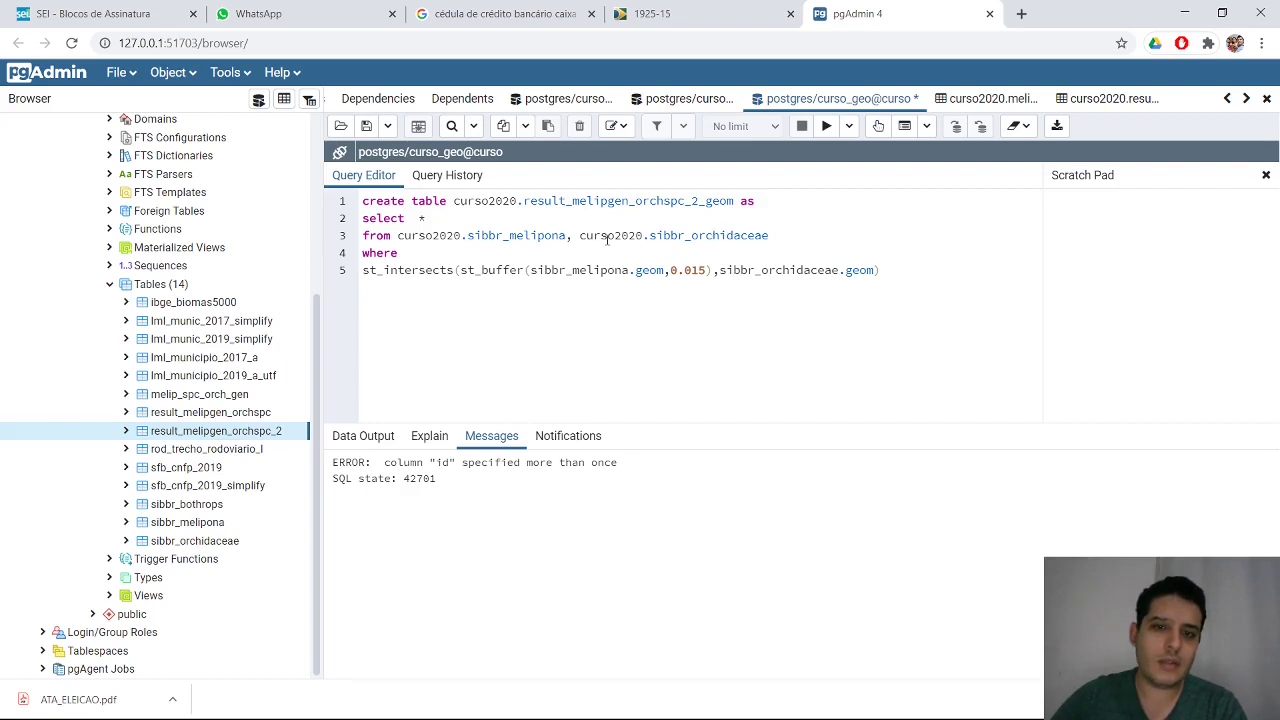
- Replace the asterisk in the select list with sibbr_melipona.geom followed by a comma
double_click(506, 236)
key(ctrl+c)
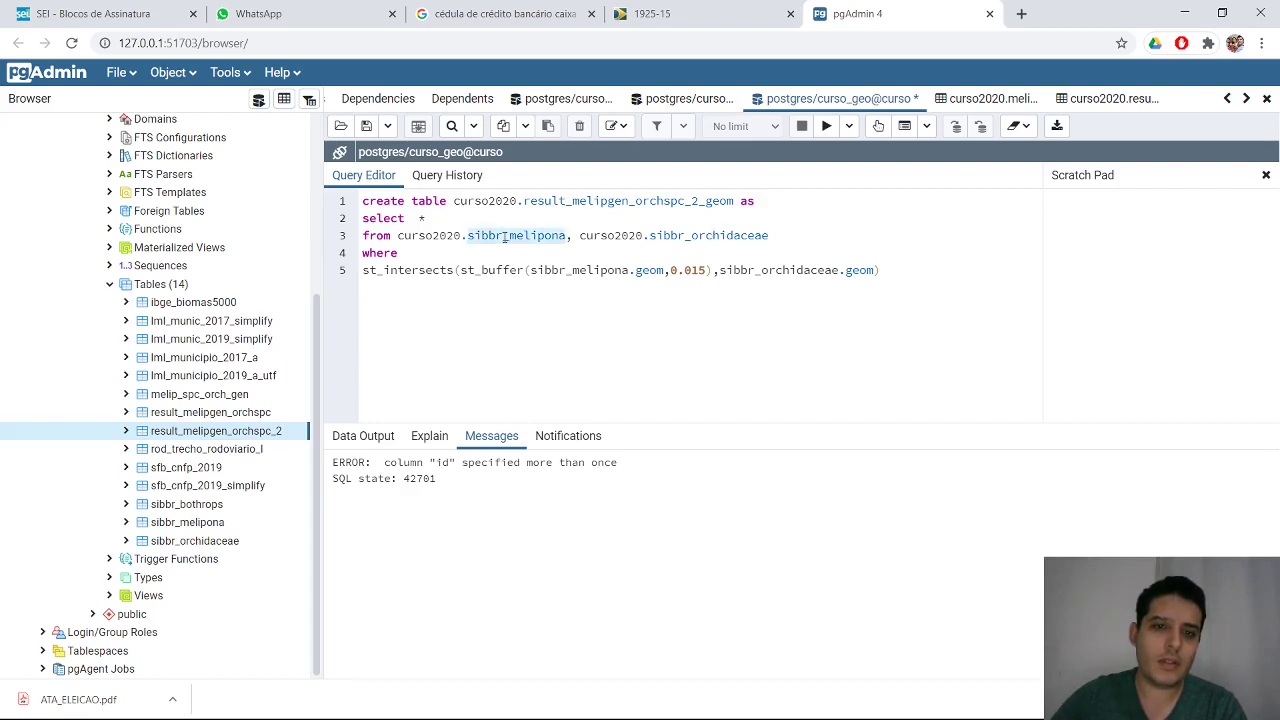
click(432, 217)
key(BackSpace)
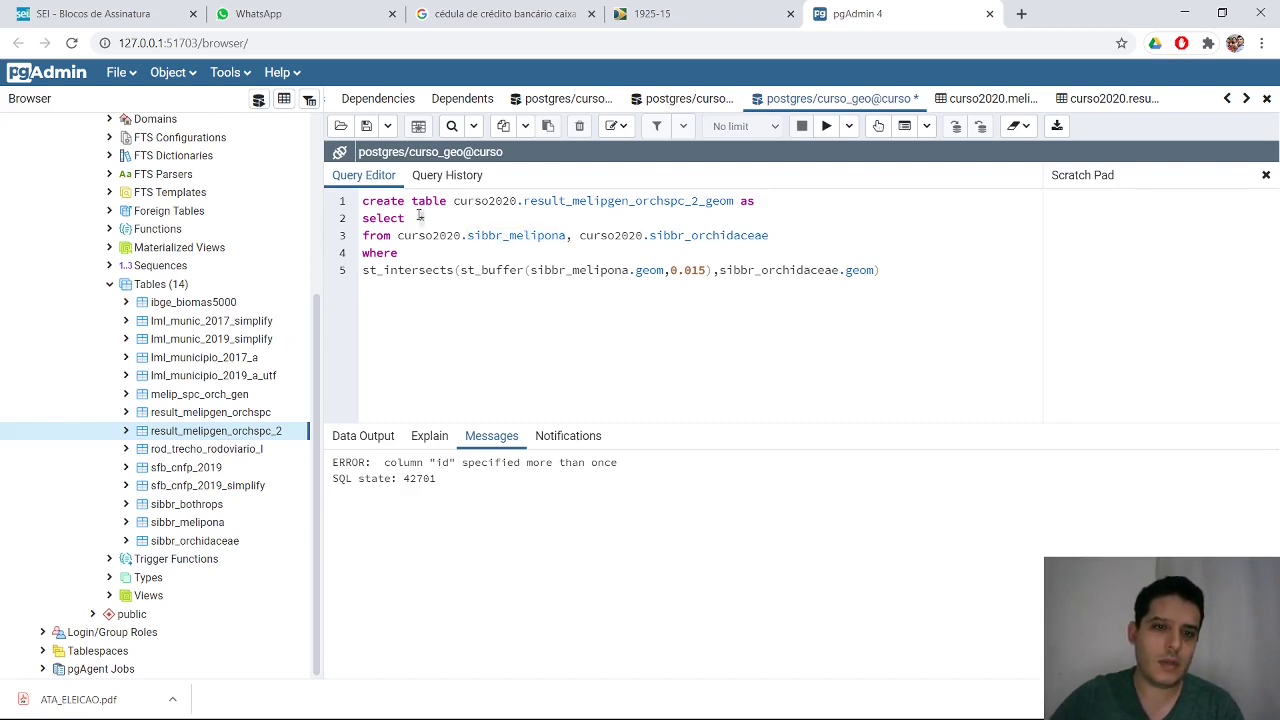
key(ctrl+v)
text(.)
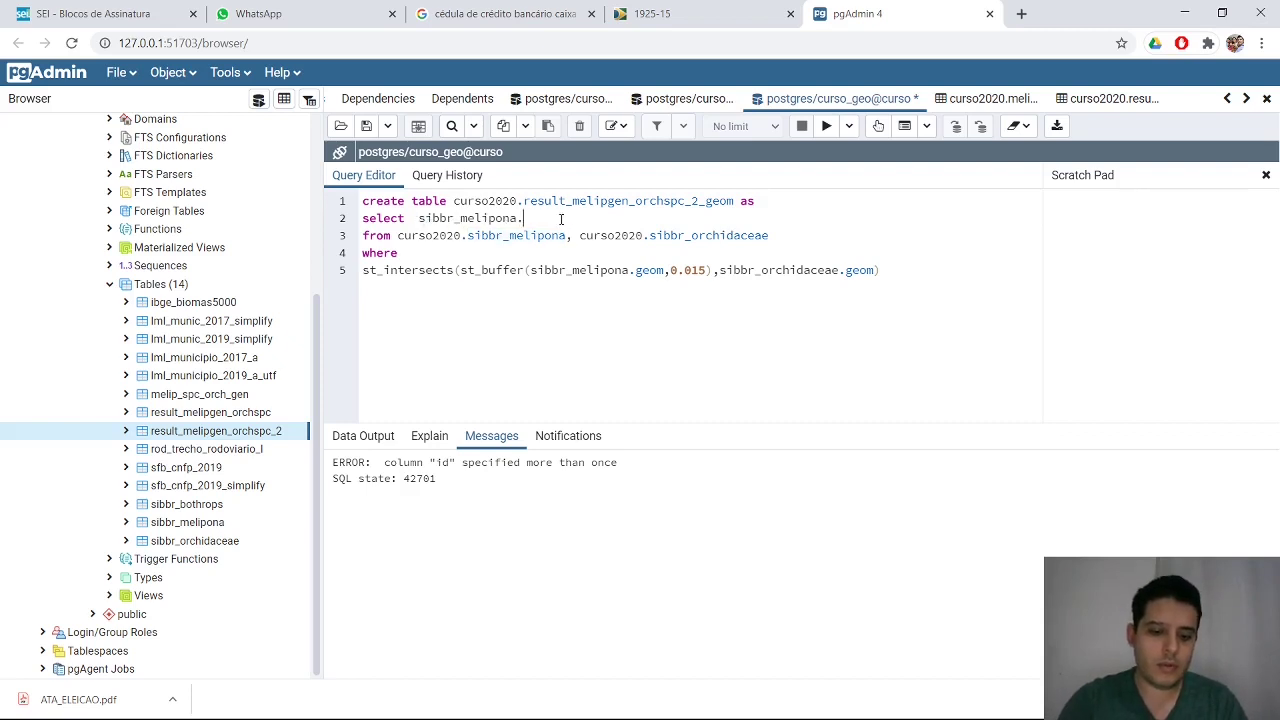
text(geom as)
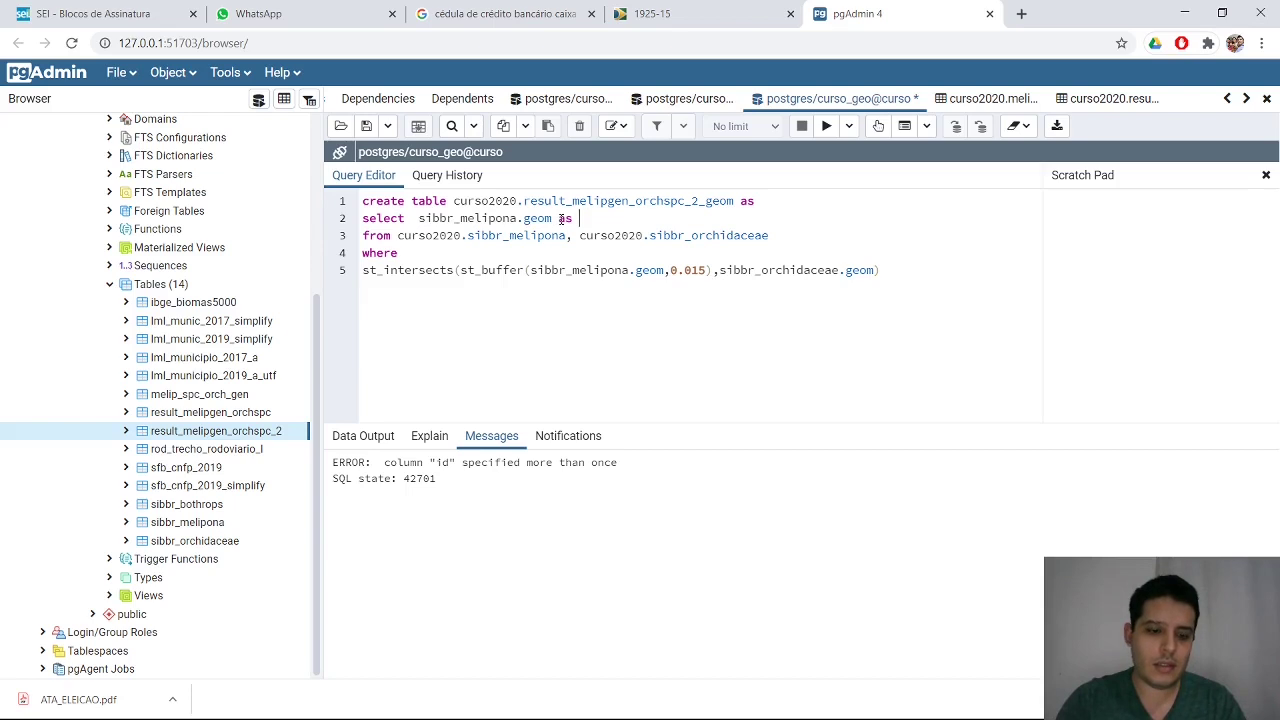
key(BackSpace)
key(BackSpace)
key(BackSpace)
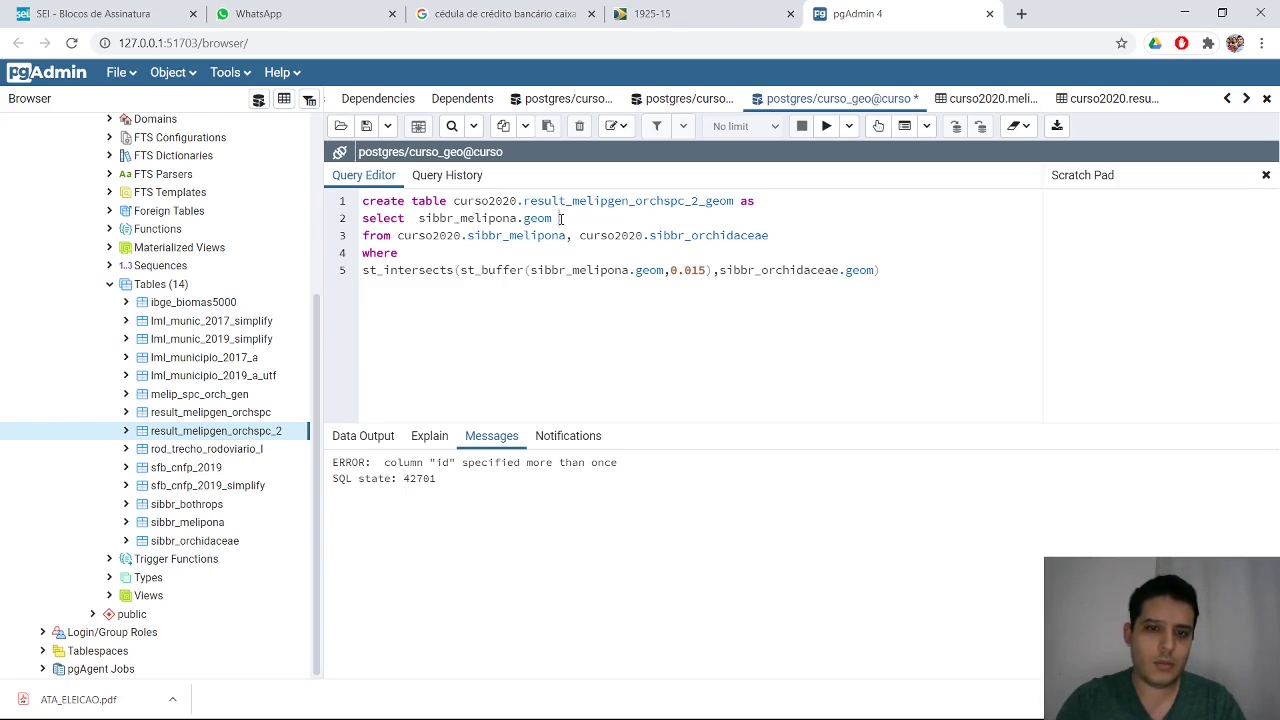
text(,)
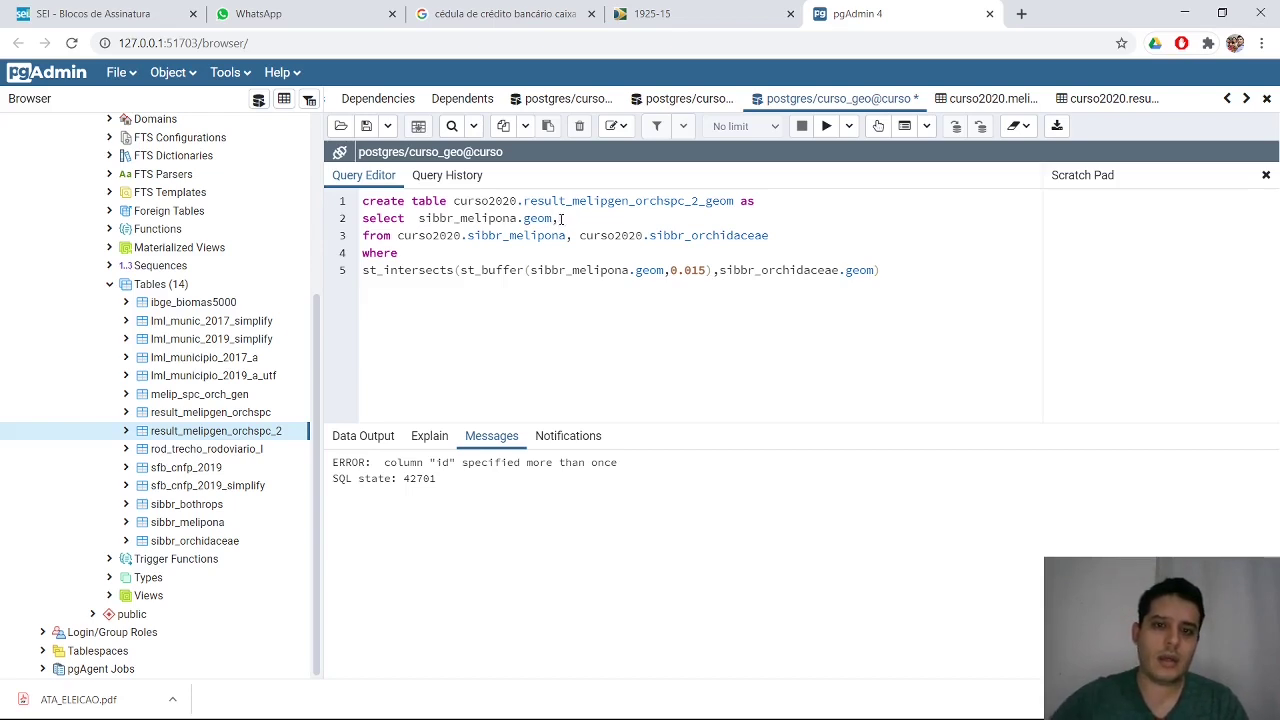
- Add sibbr_orchidaceae.id as id_orch to the select list, followed by a comma
double_click(665, 235)
key(ctrl+c)
click(588, 217)
key(ctrl+v)
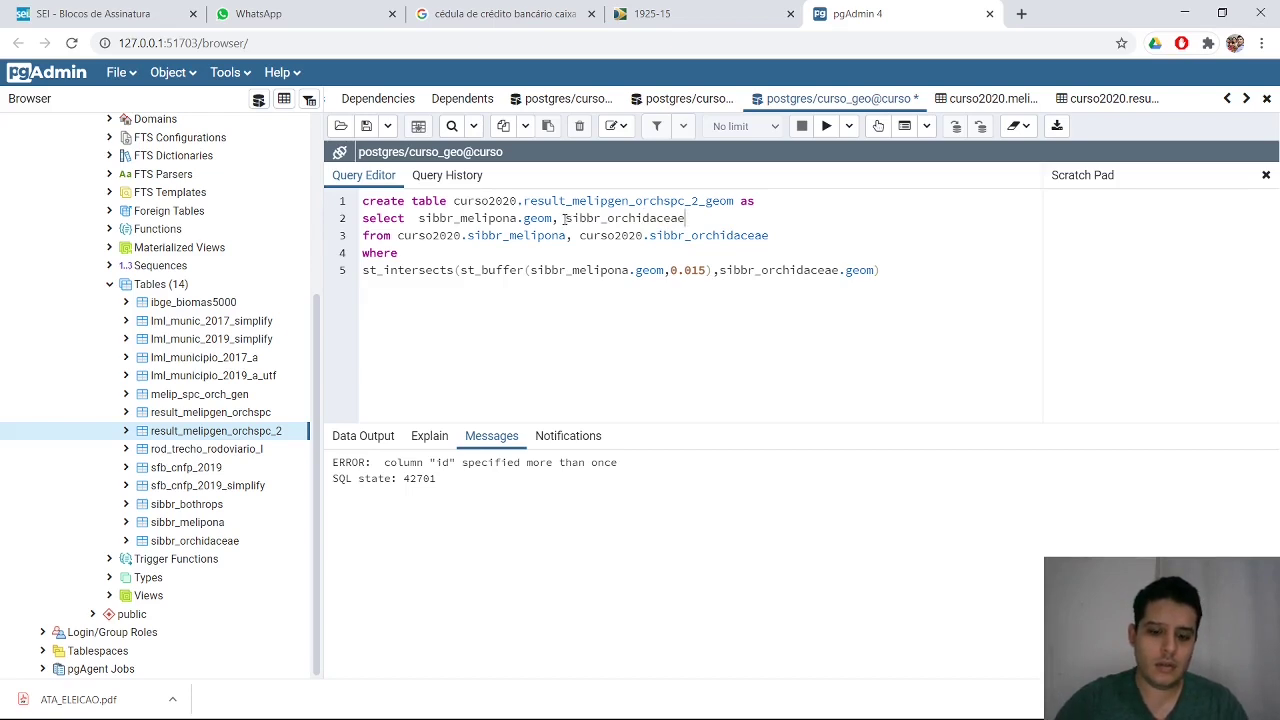
text(.id )
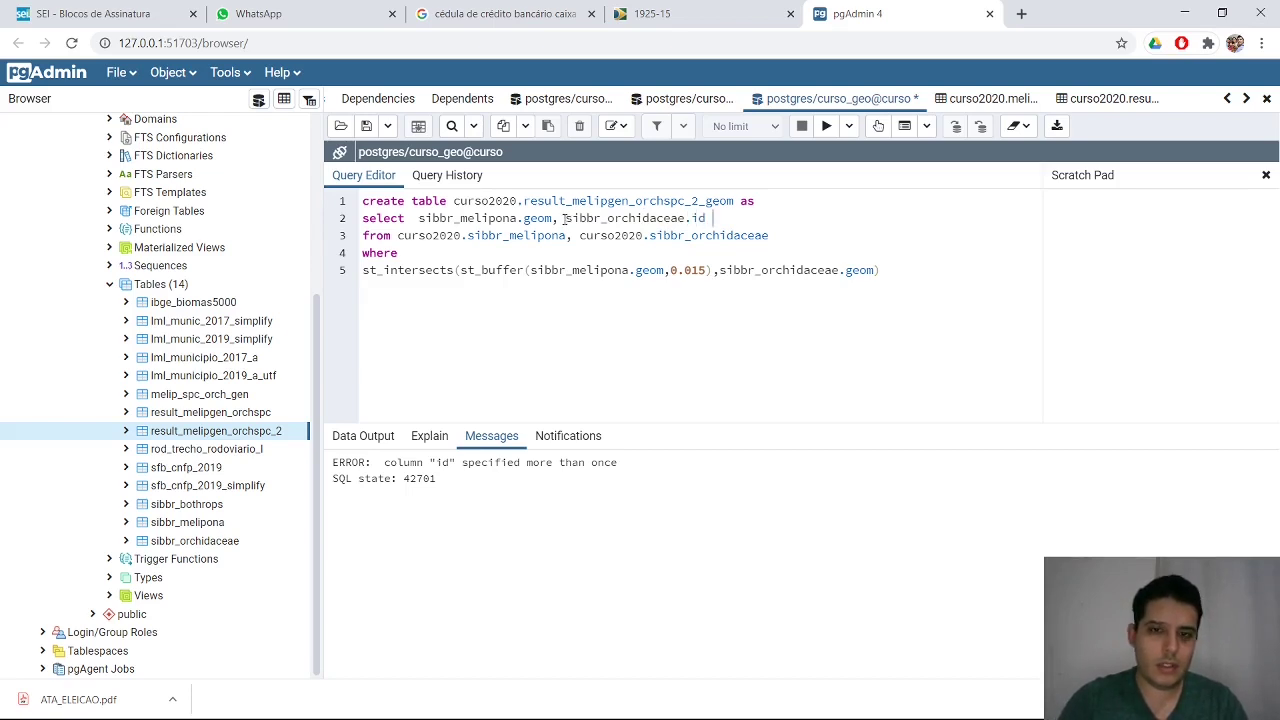
text(as id)
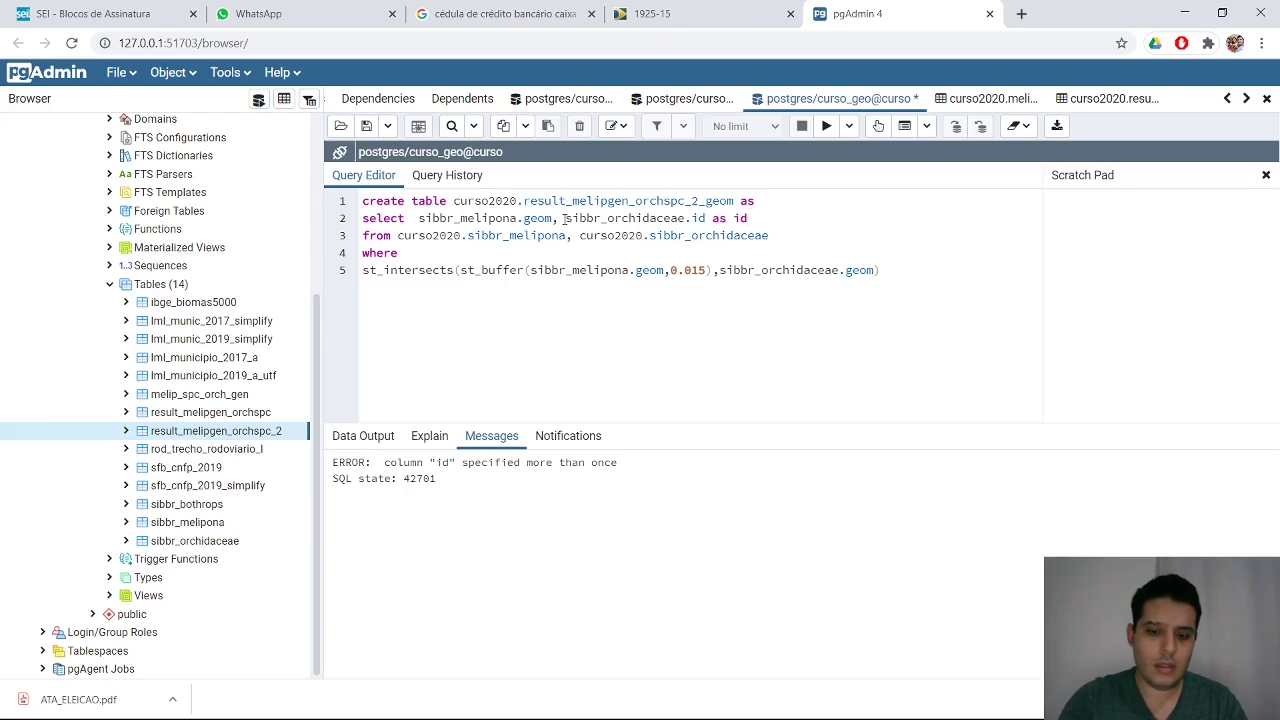
text(_orch)
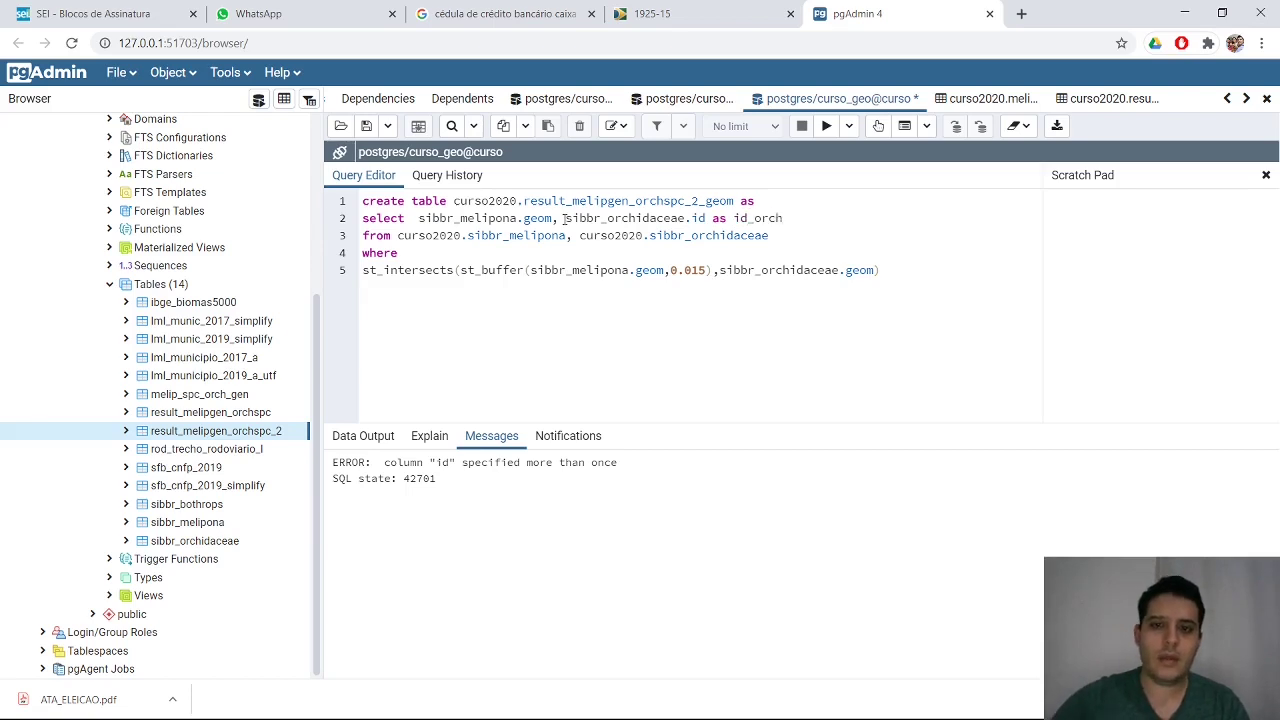
text(,)
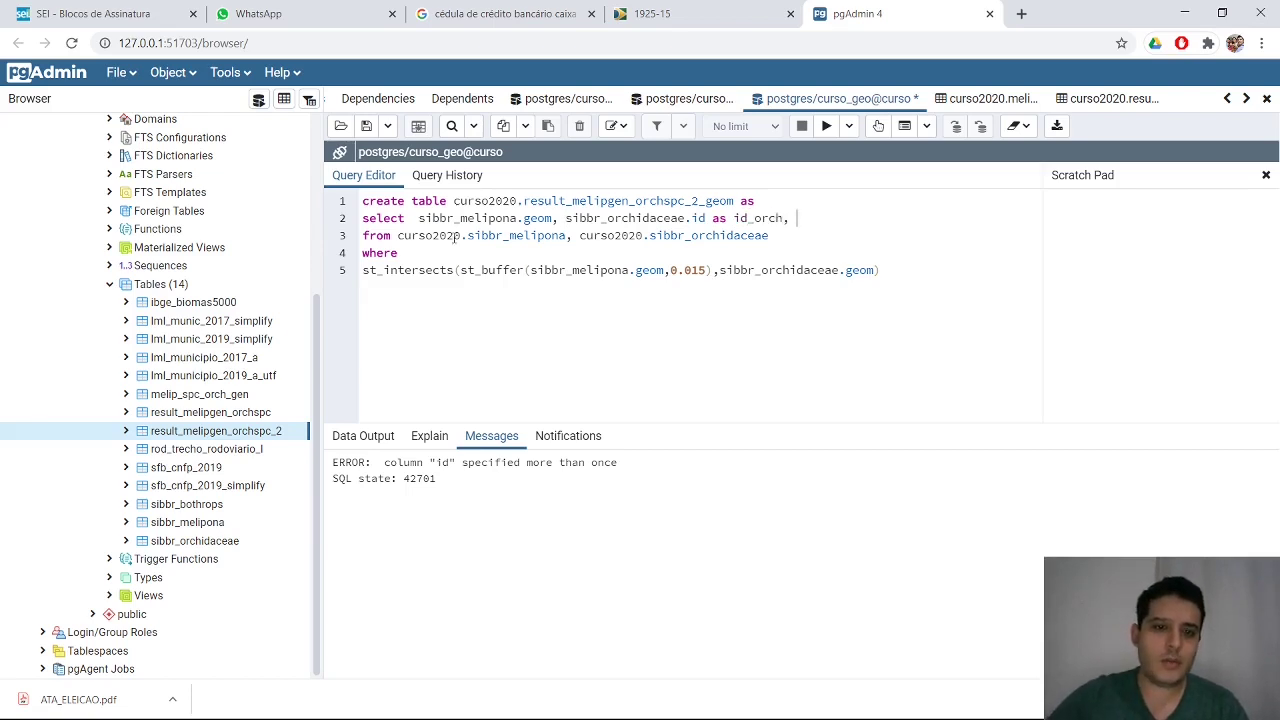
- Add sibbr_melipona.id as id_molip to the select list and run the create table statement
double_click(487, 235)
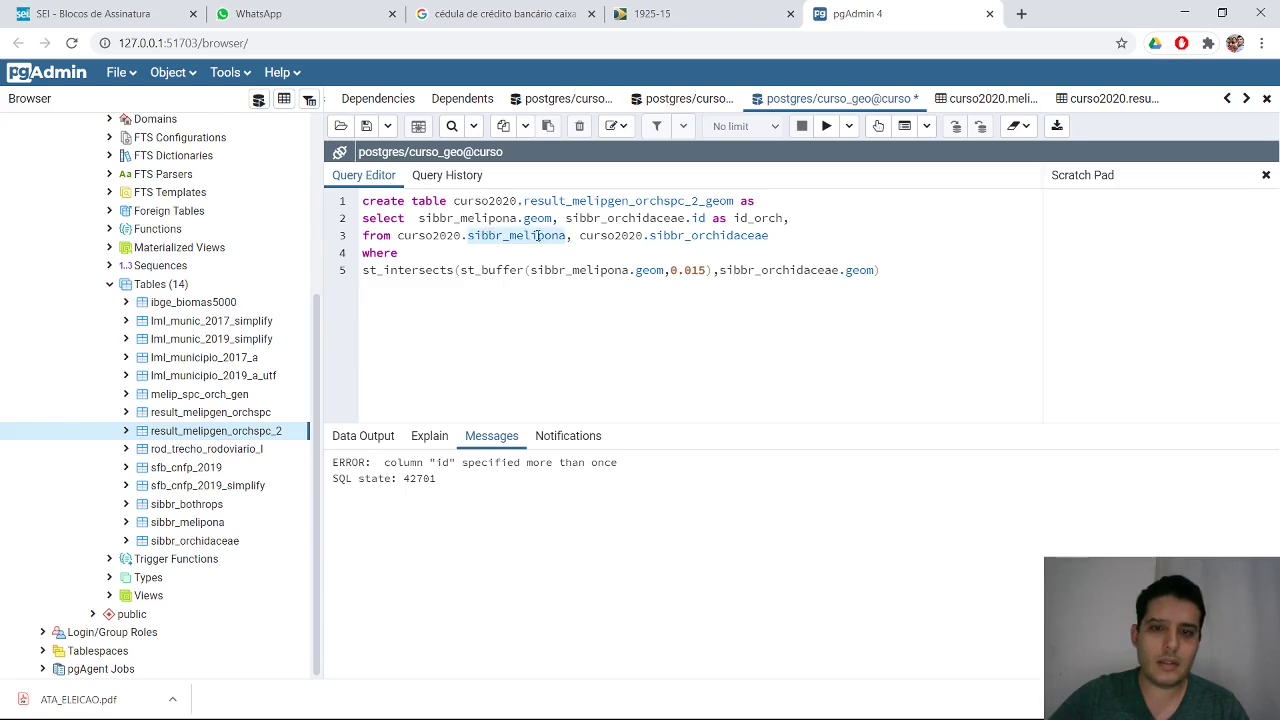
click(828, 219)
key(ctrl+v)
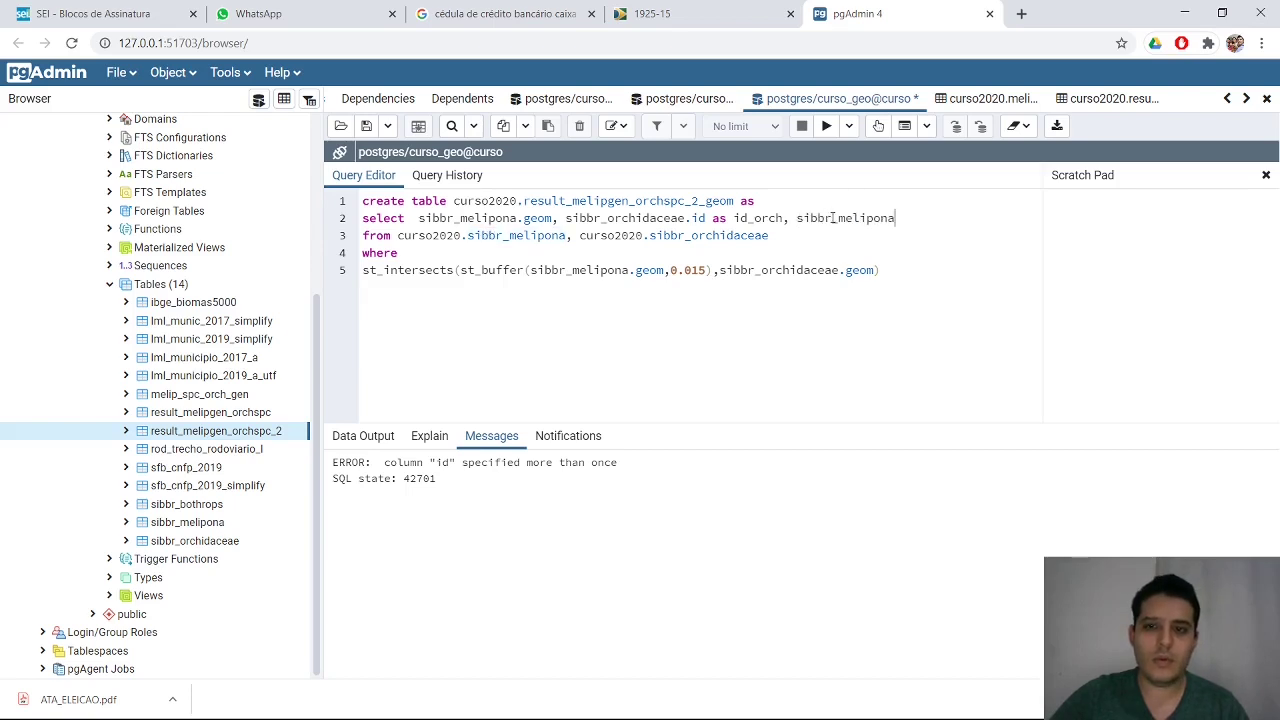
text(.id)
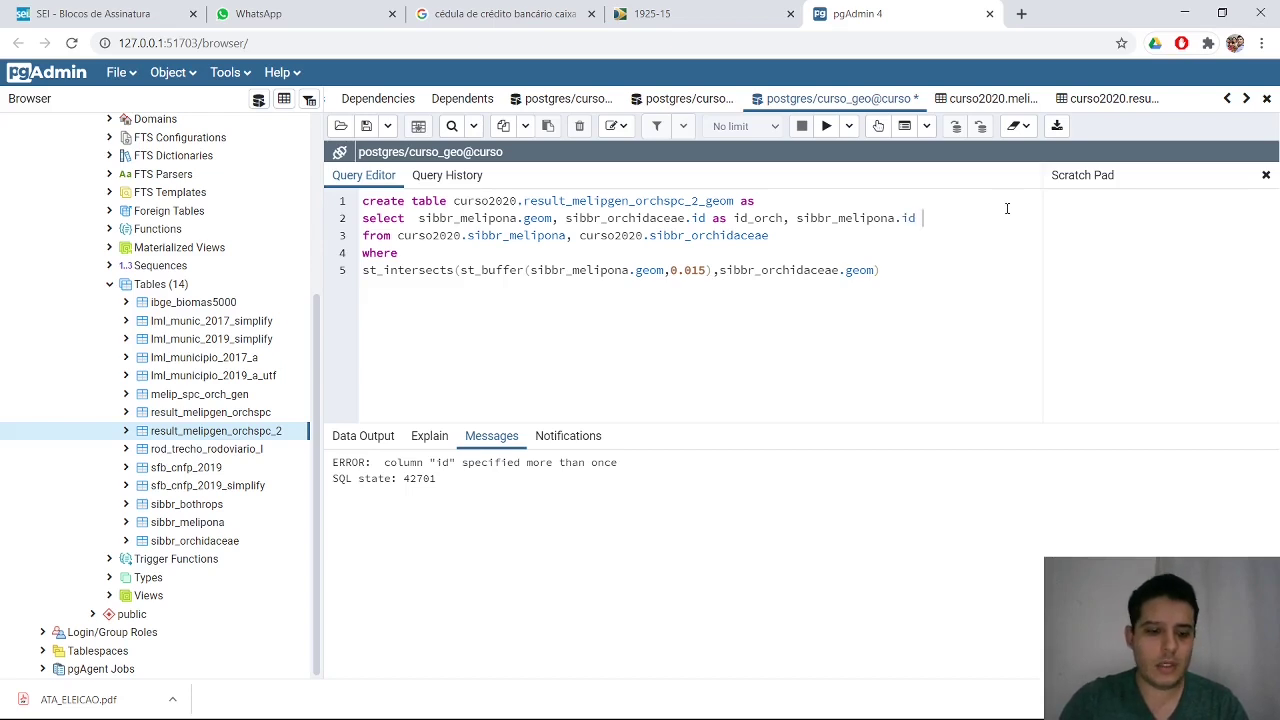
text( as id_mo)
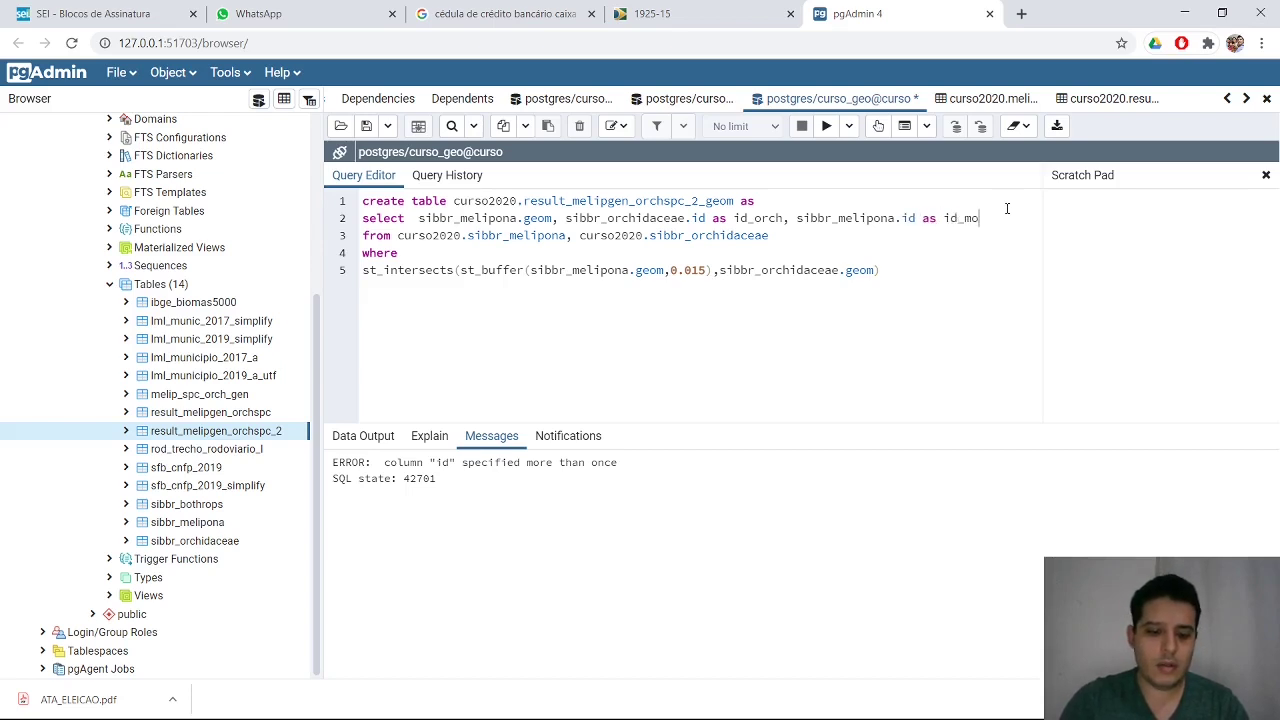
text(lip)
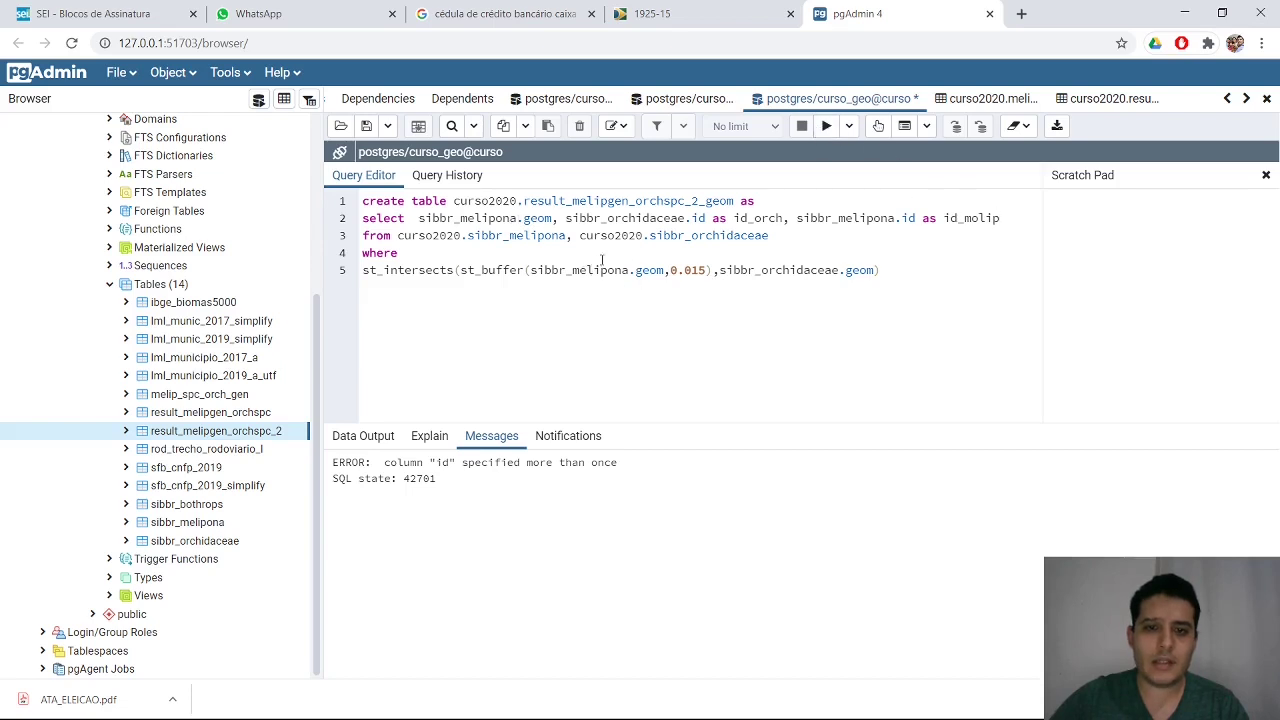
click(826, 127)
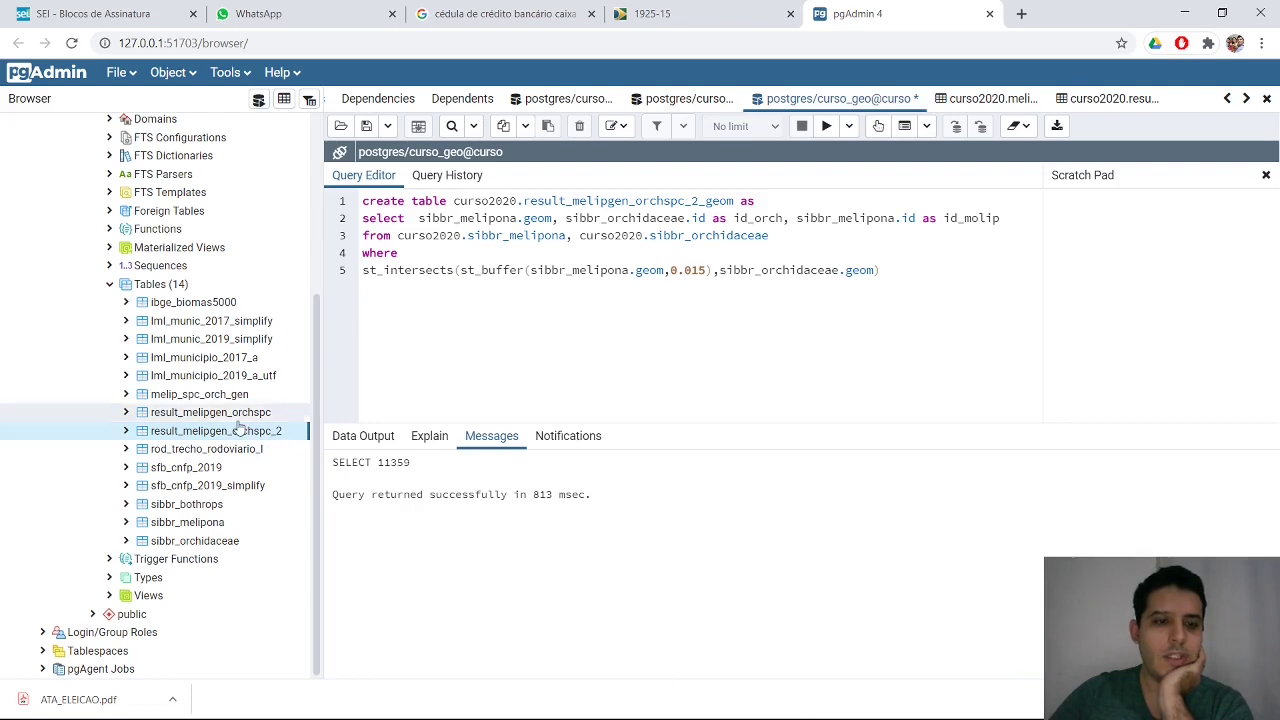
- Refresh the Tables node and select the new result_melipgen_orchspc_2_geom table
right_click(183, 287)
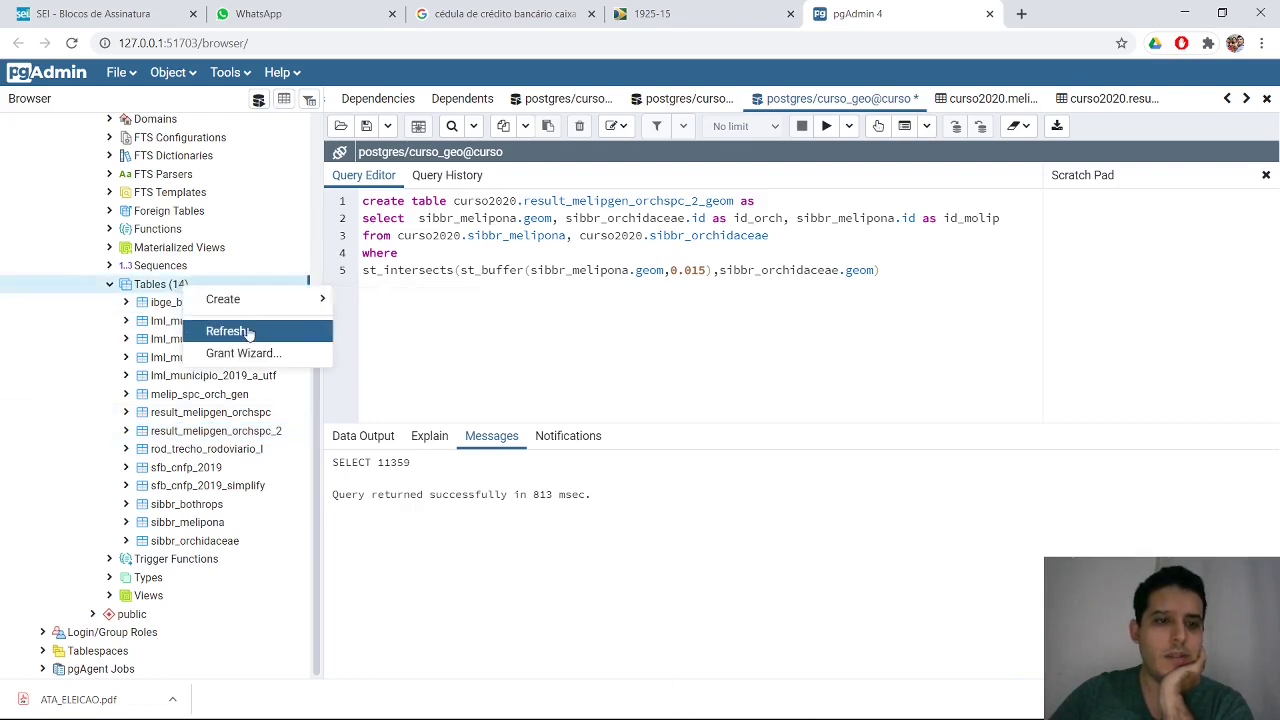
click(222, 331)
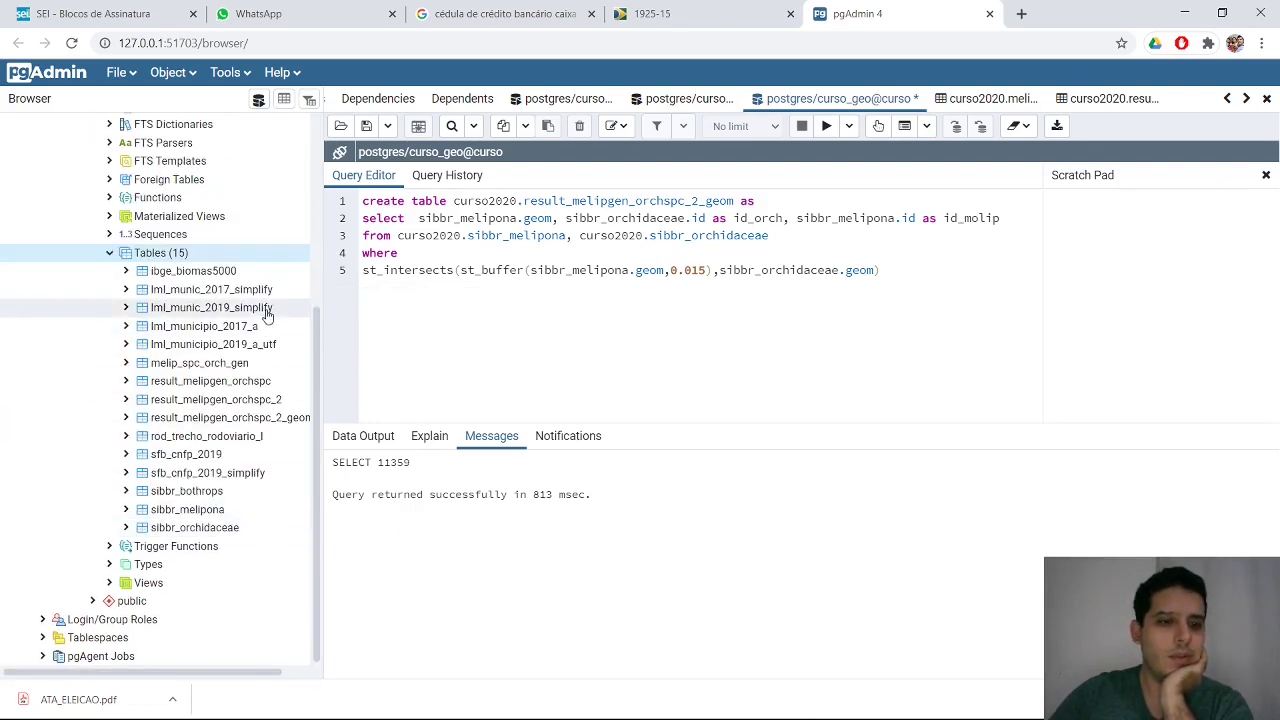
click(287, 419)
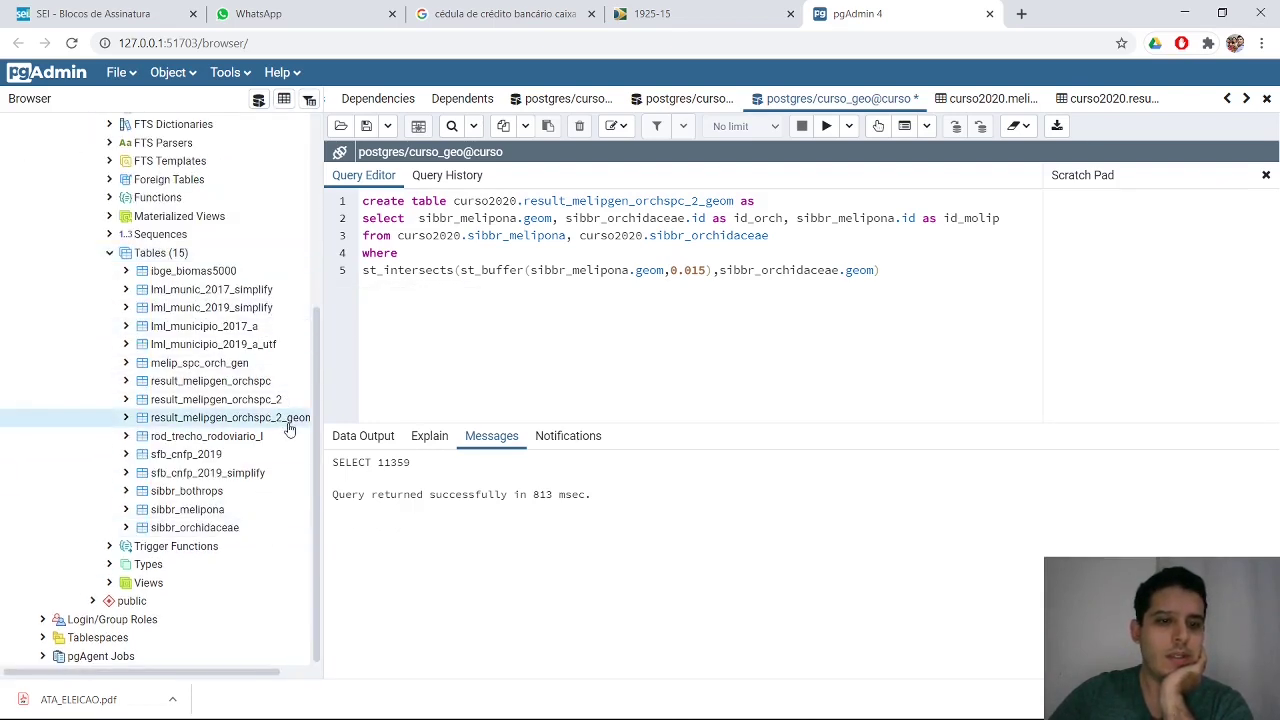
- View the first 100 rows of result_melipgen_orchspc_2_geom and look through the geom, id_orch and id_molip columns
right_click(170, 420)
mouse_move(283, 362)
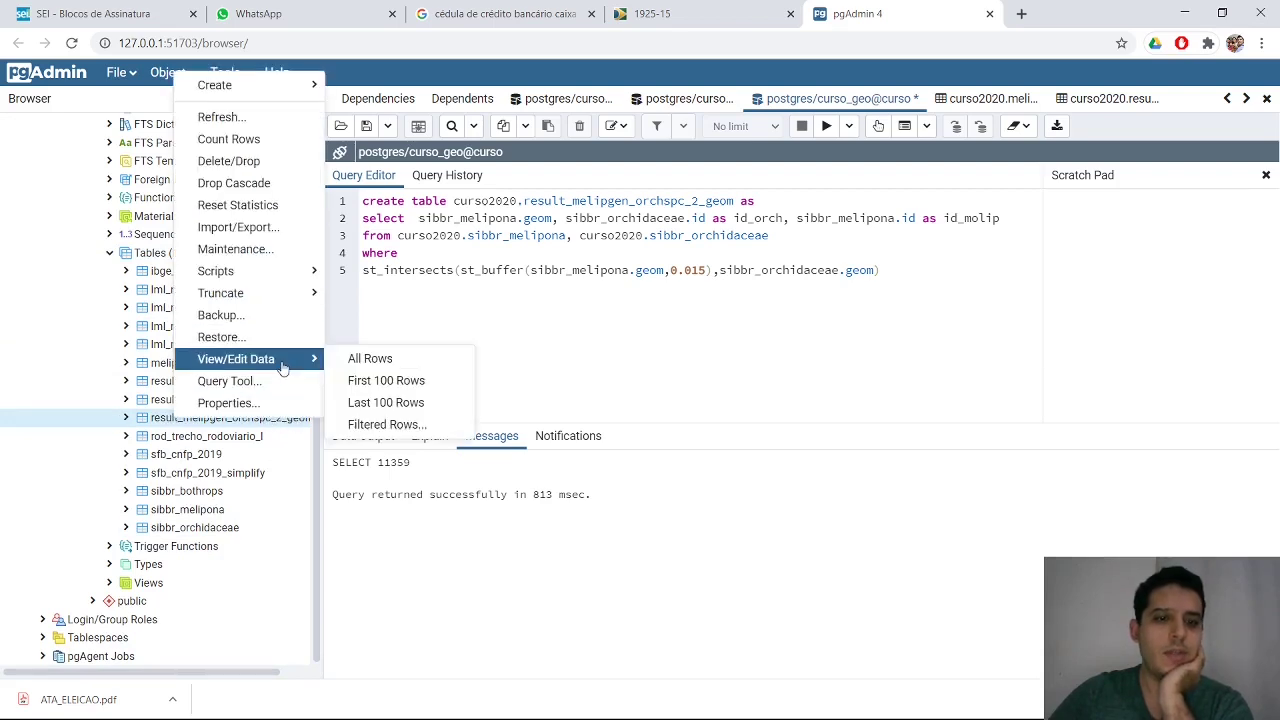
click(388, 381)
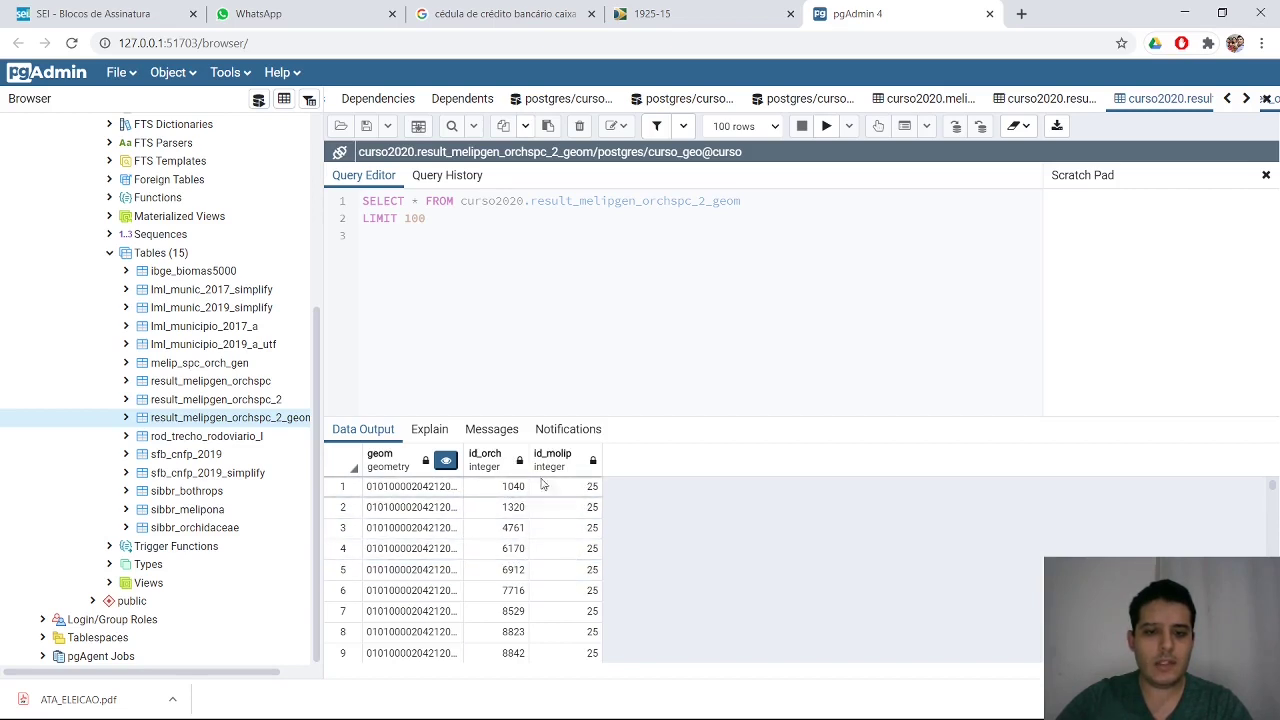
scroll(514, 600, down, 1)
scroll(514, 607, down, 8)
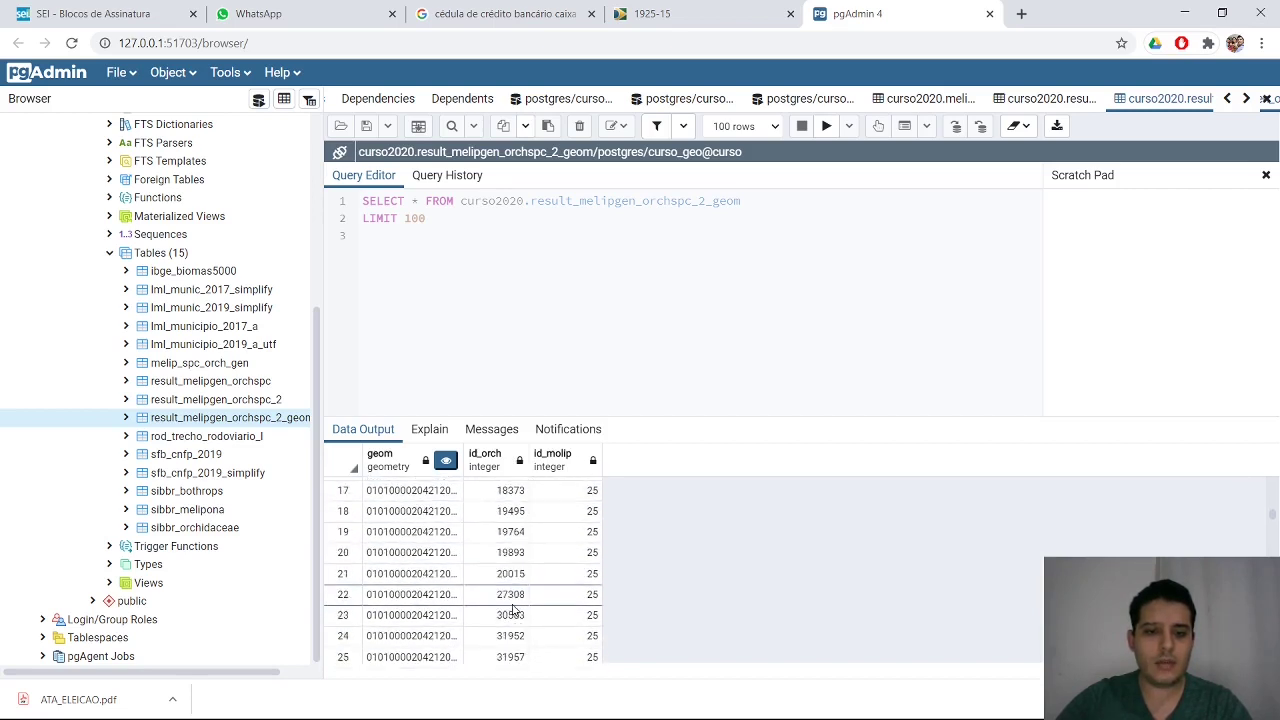
scroll(518, 606, up, 3)
scroll(518, 606, down, 5)
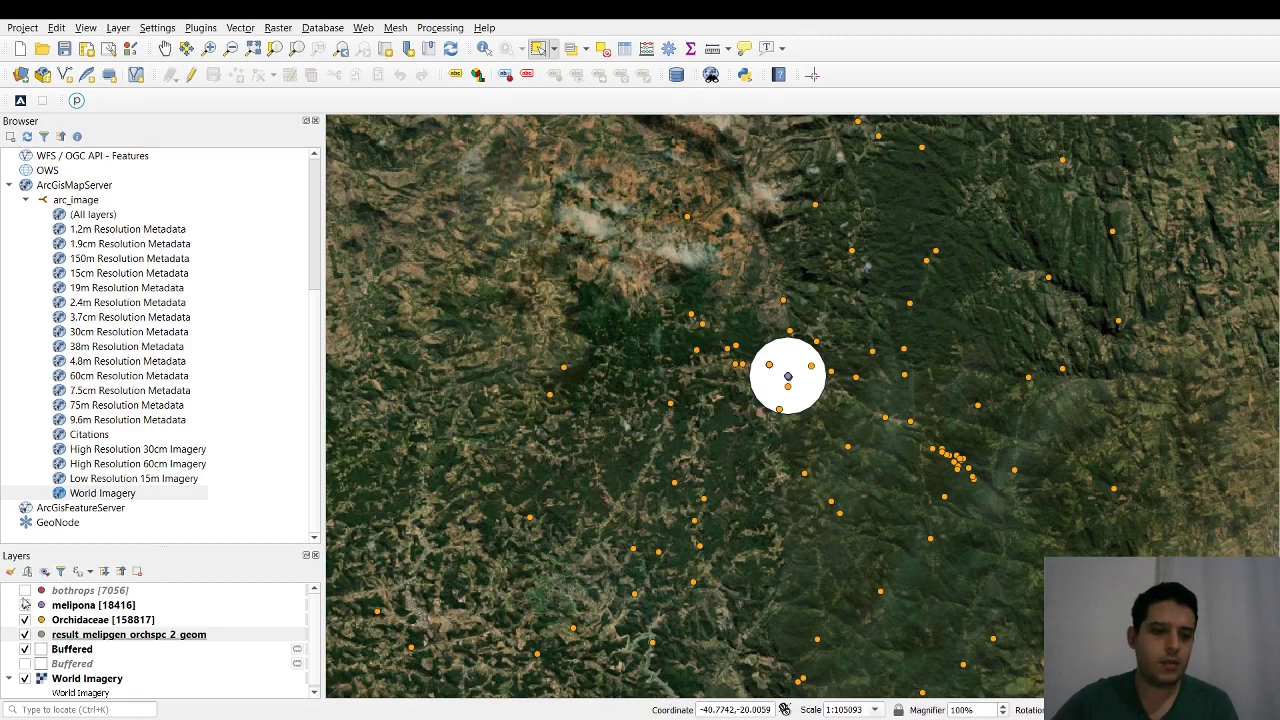
- Move the result_melipgen_orchspc_2_geom layer above the melipona layer and change its point symbol colour to magenta
drag(100, 640, 95, 597)
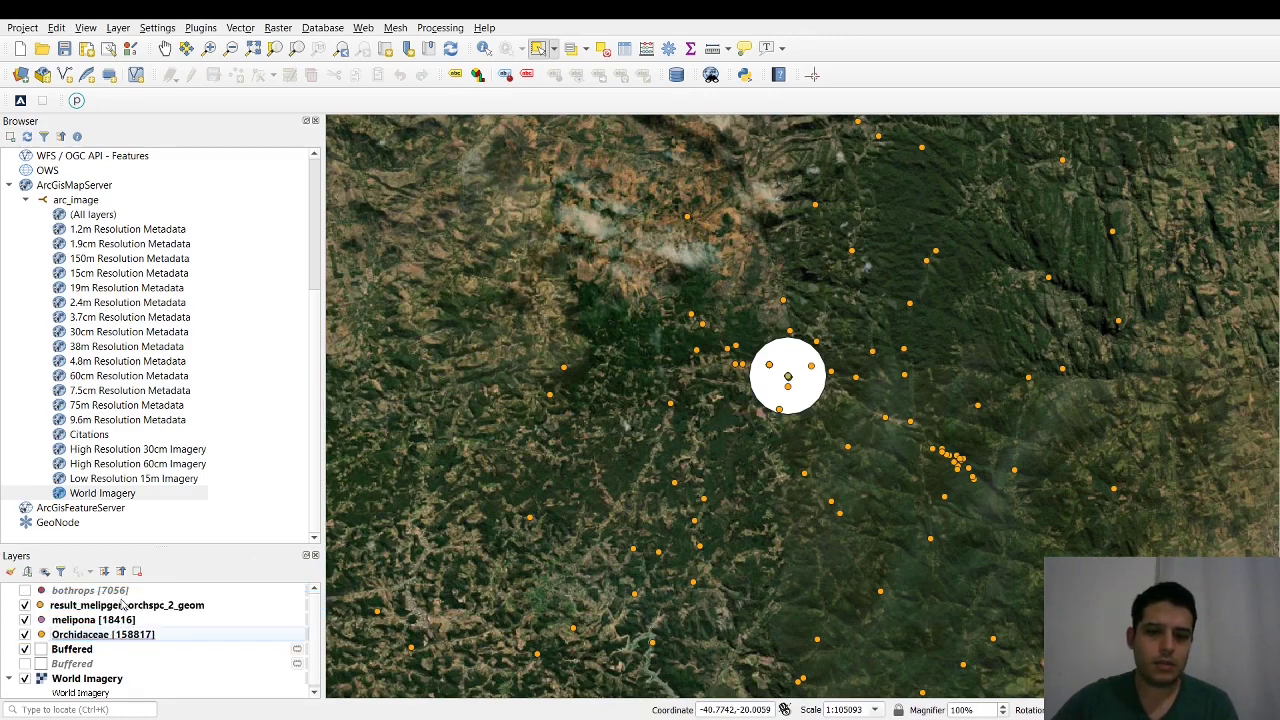
click(42, 606)
double_click(41, 606)
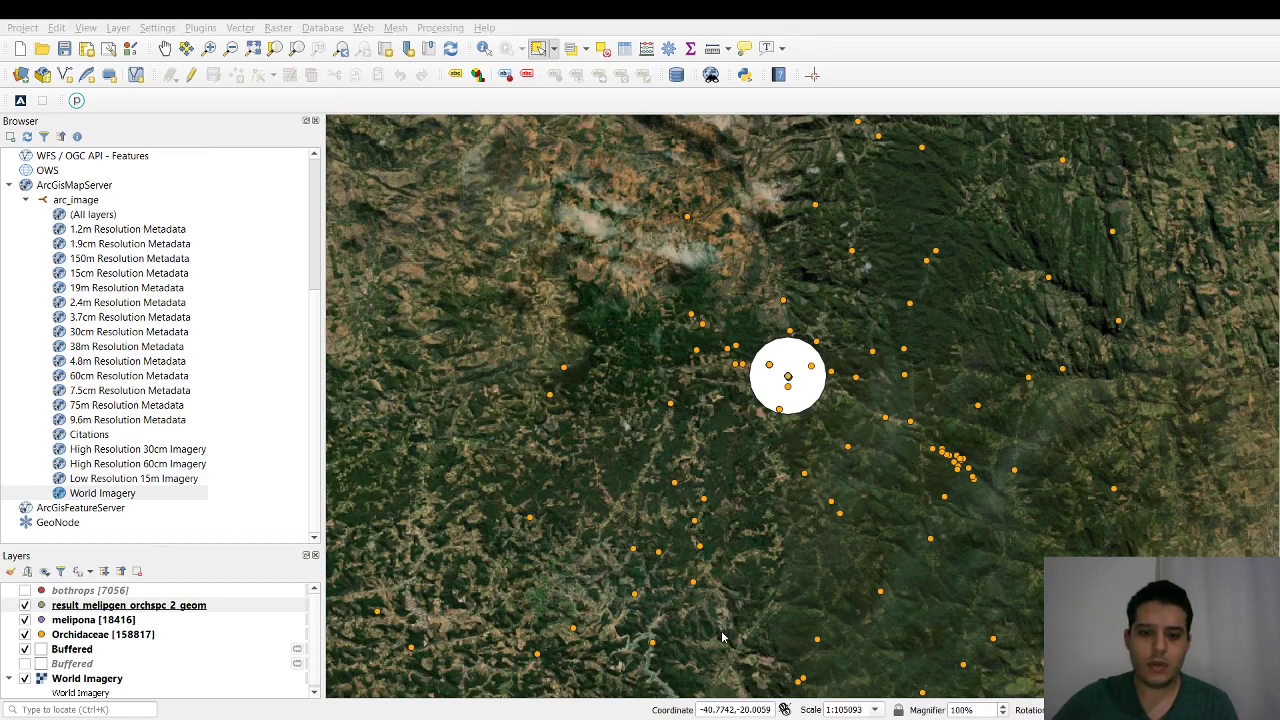
click(743, 691)
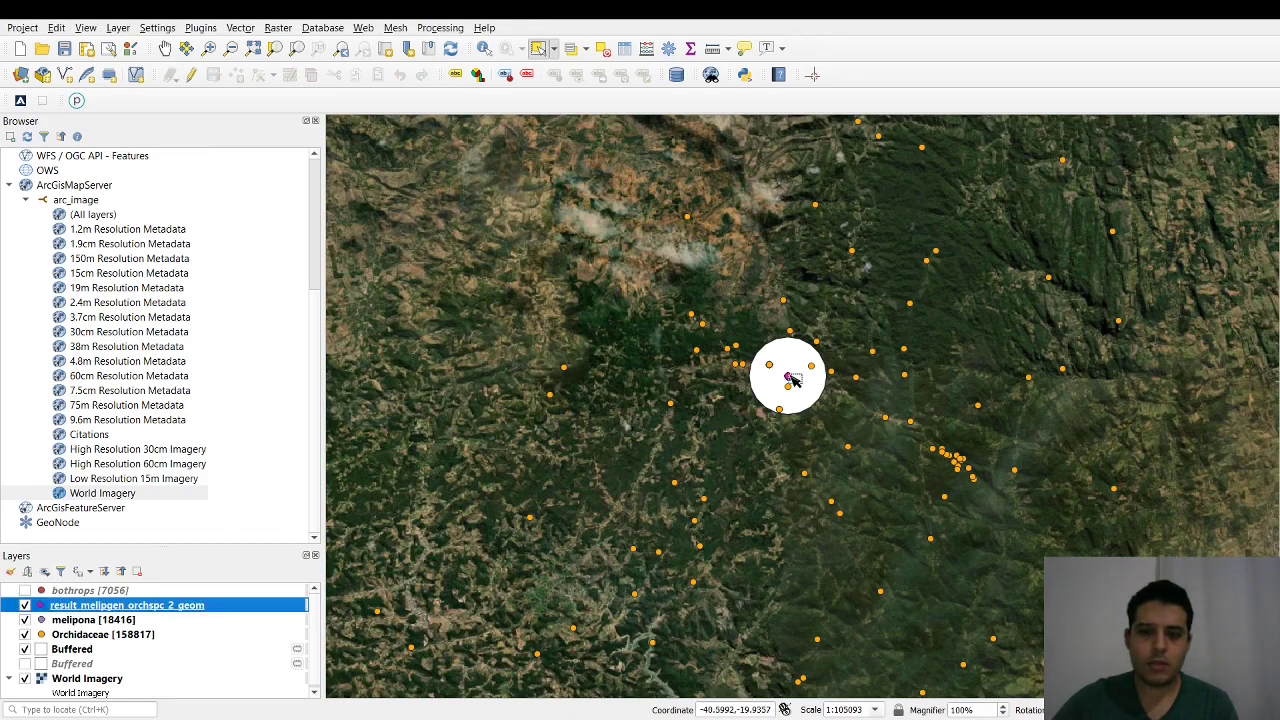
- Select the result_melipgen_orchspc_2_geom points at the buffer's centre and examine how the layer's points are distributed across the surrounding region
scroll(790, 378, up, 4)
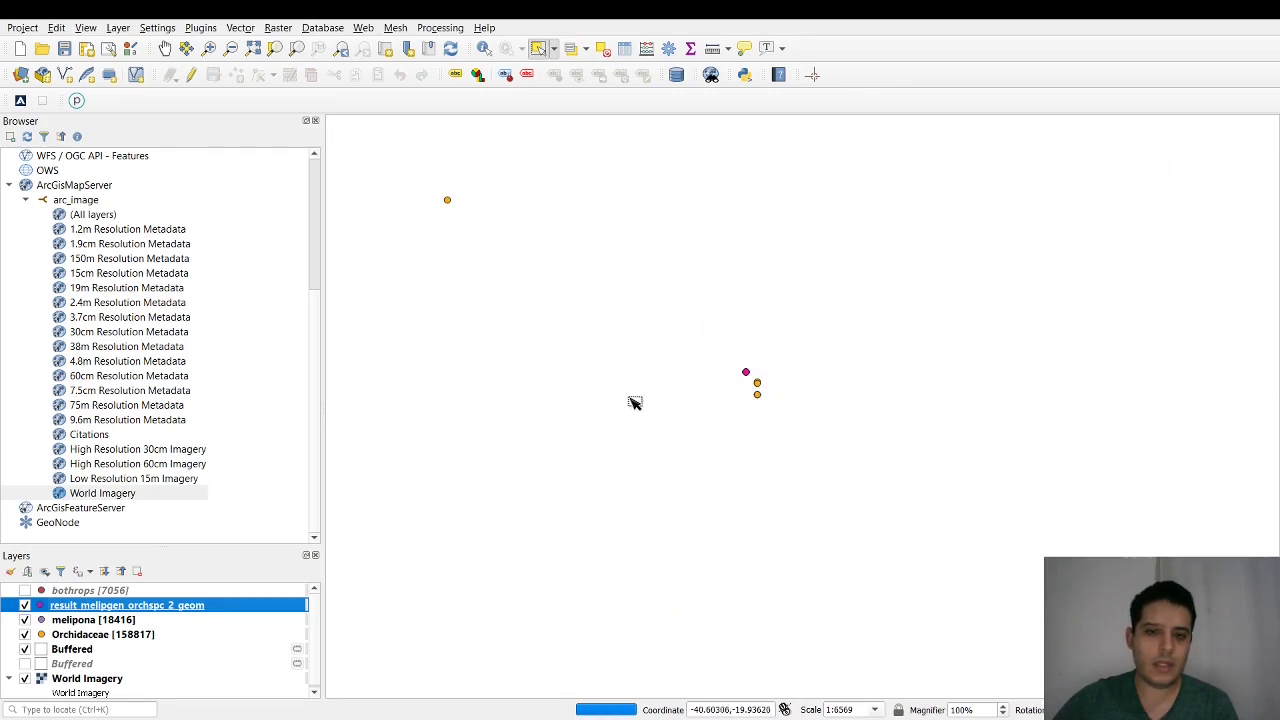
drag(666, 309, 811, 457)
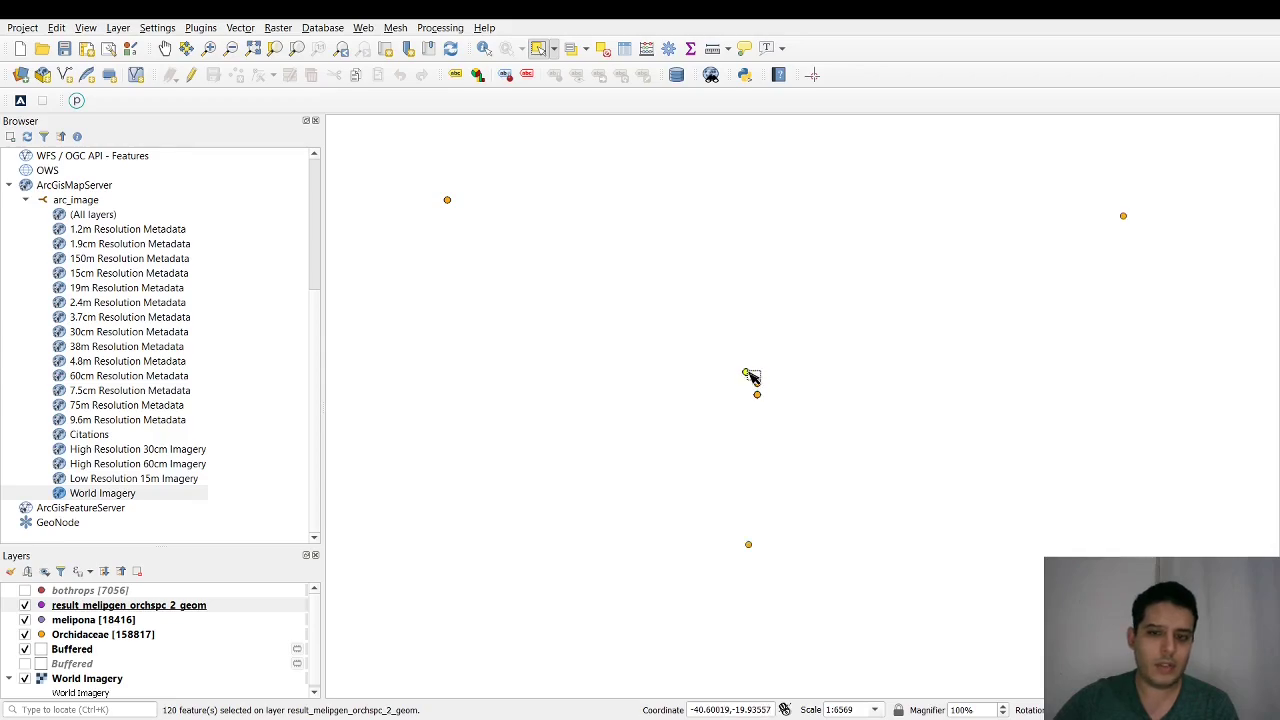
scroll(750, 400, down, 3)
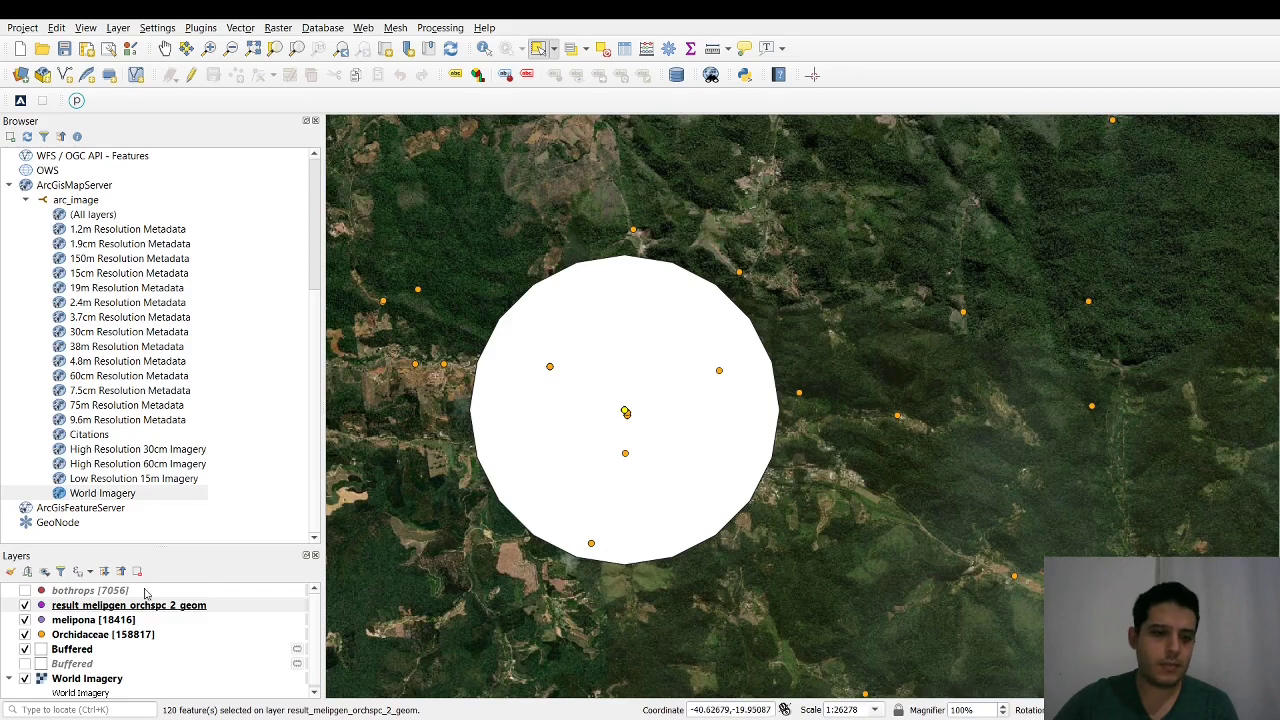
scroll(669, 443, down, 3)
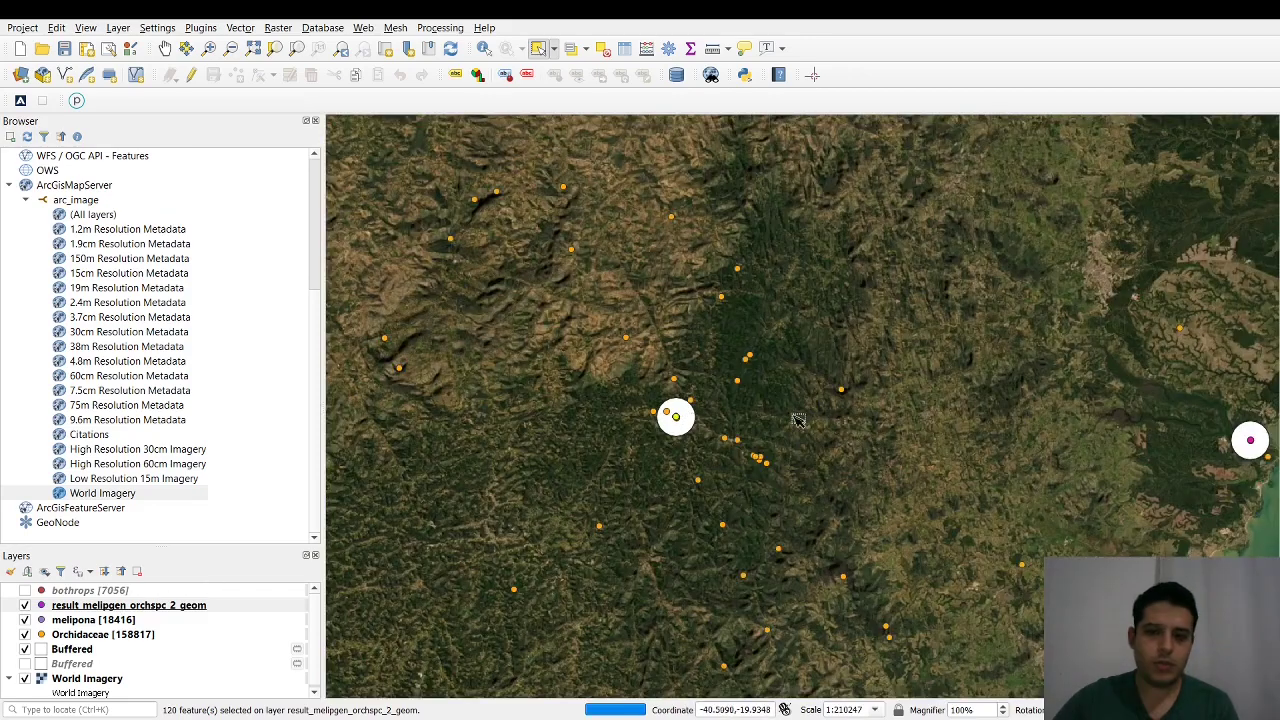
scroll(880, 397, down, 1)
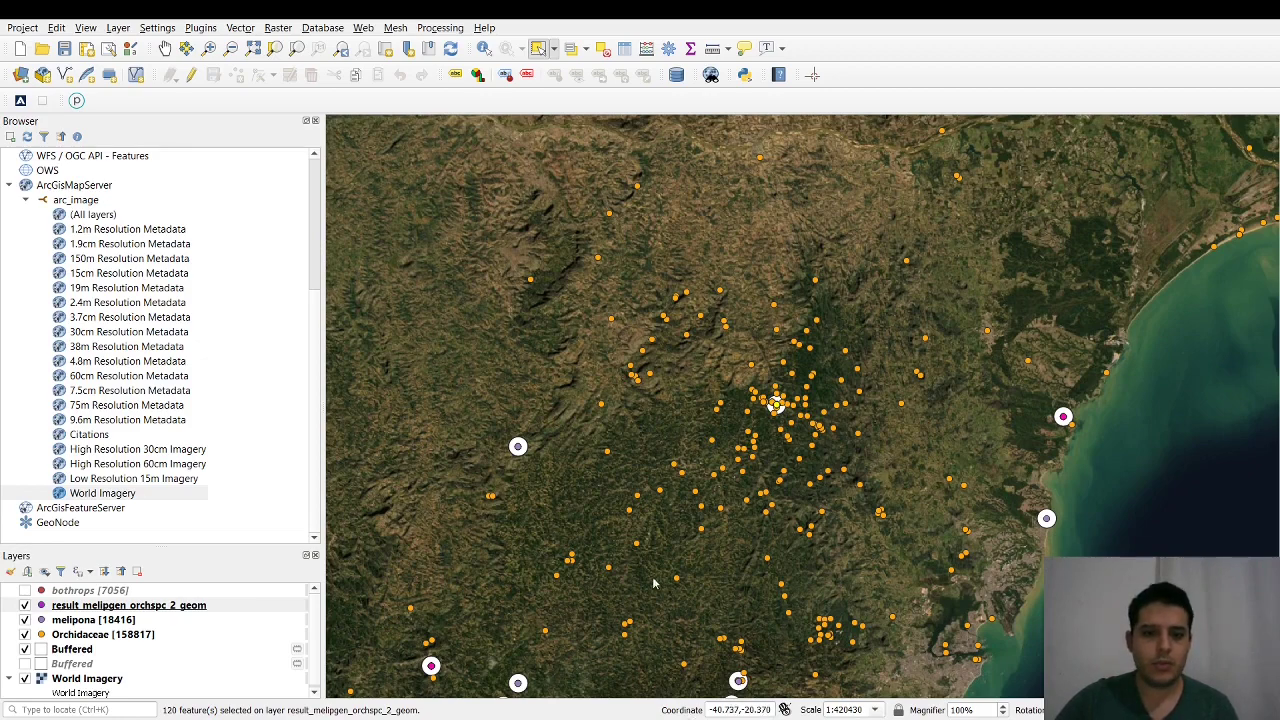
scroll(775, 393, down, 2)
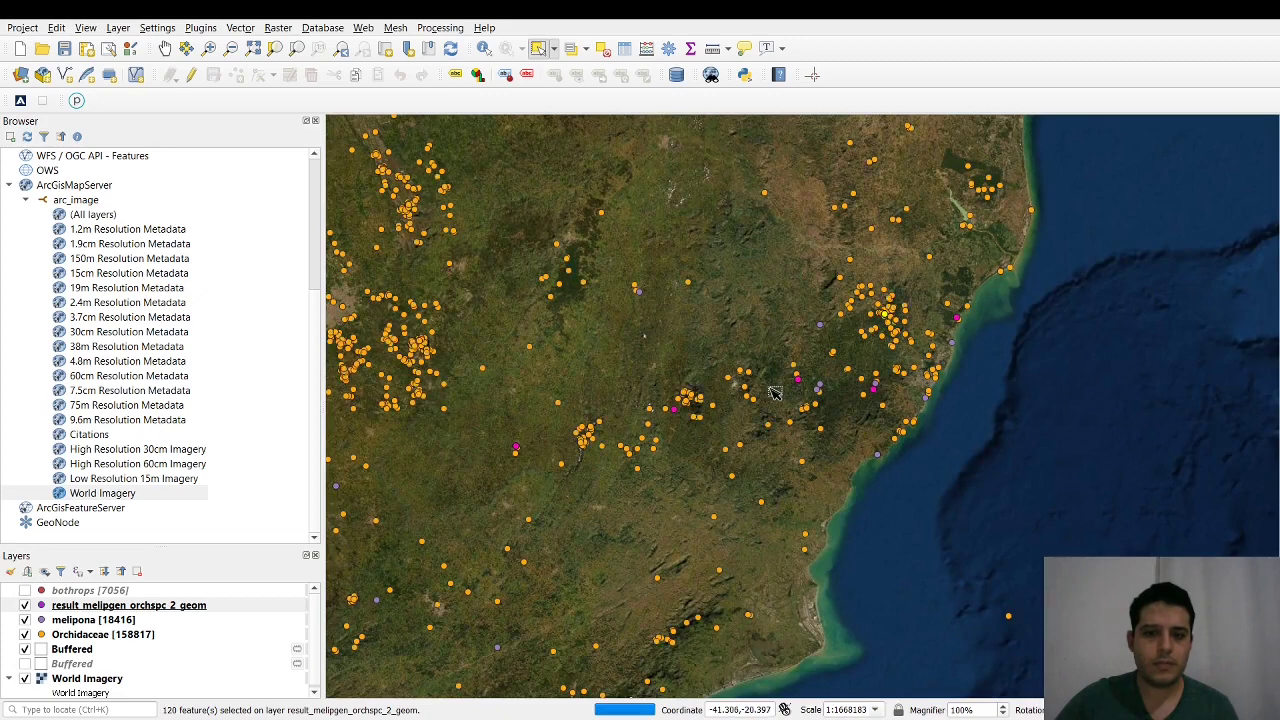